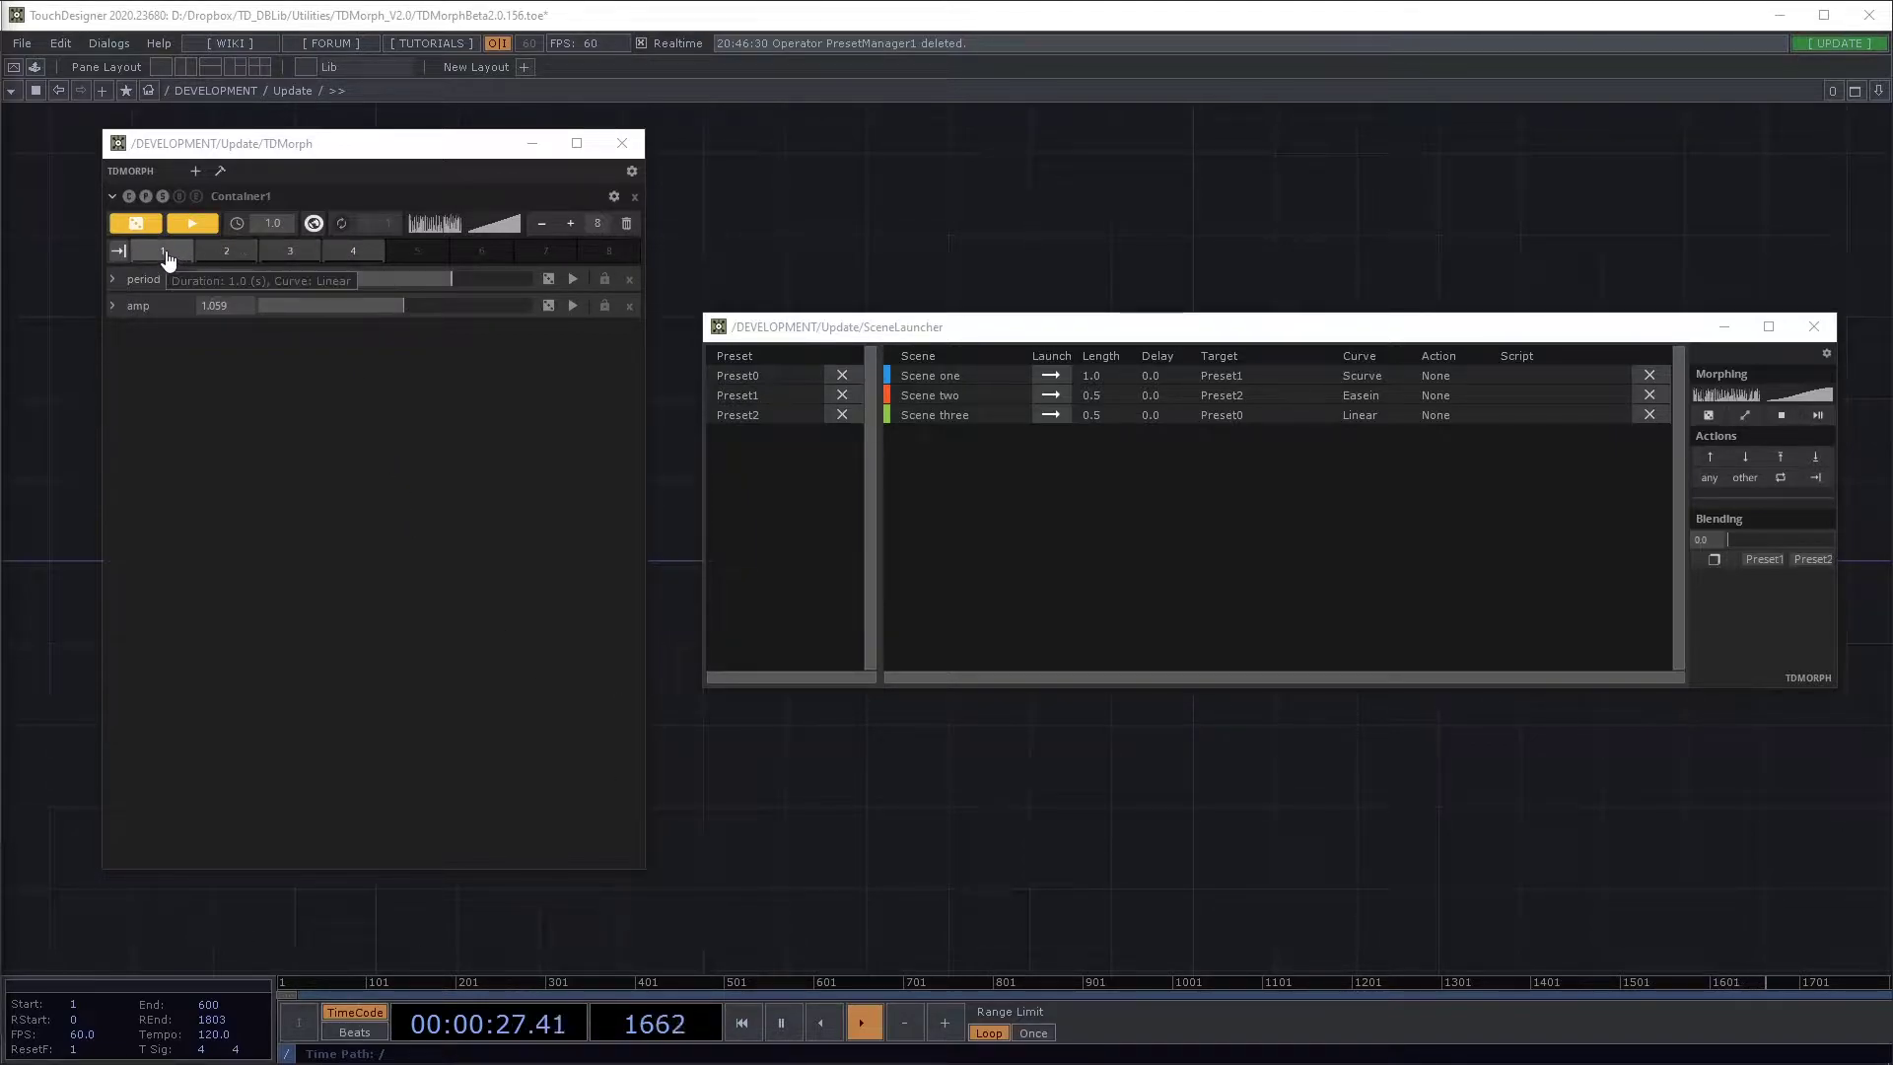
Step: Close the SceneLauncher window and move the TDMorph window aside so the TDMorph and noise1 nodes are in view
left_click(993, 399)
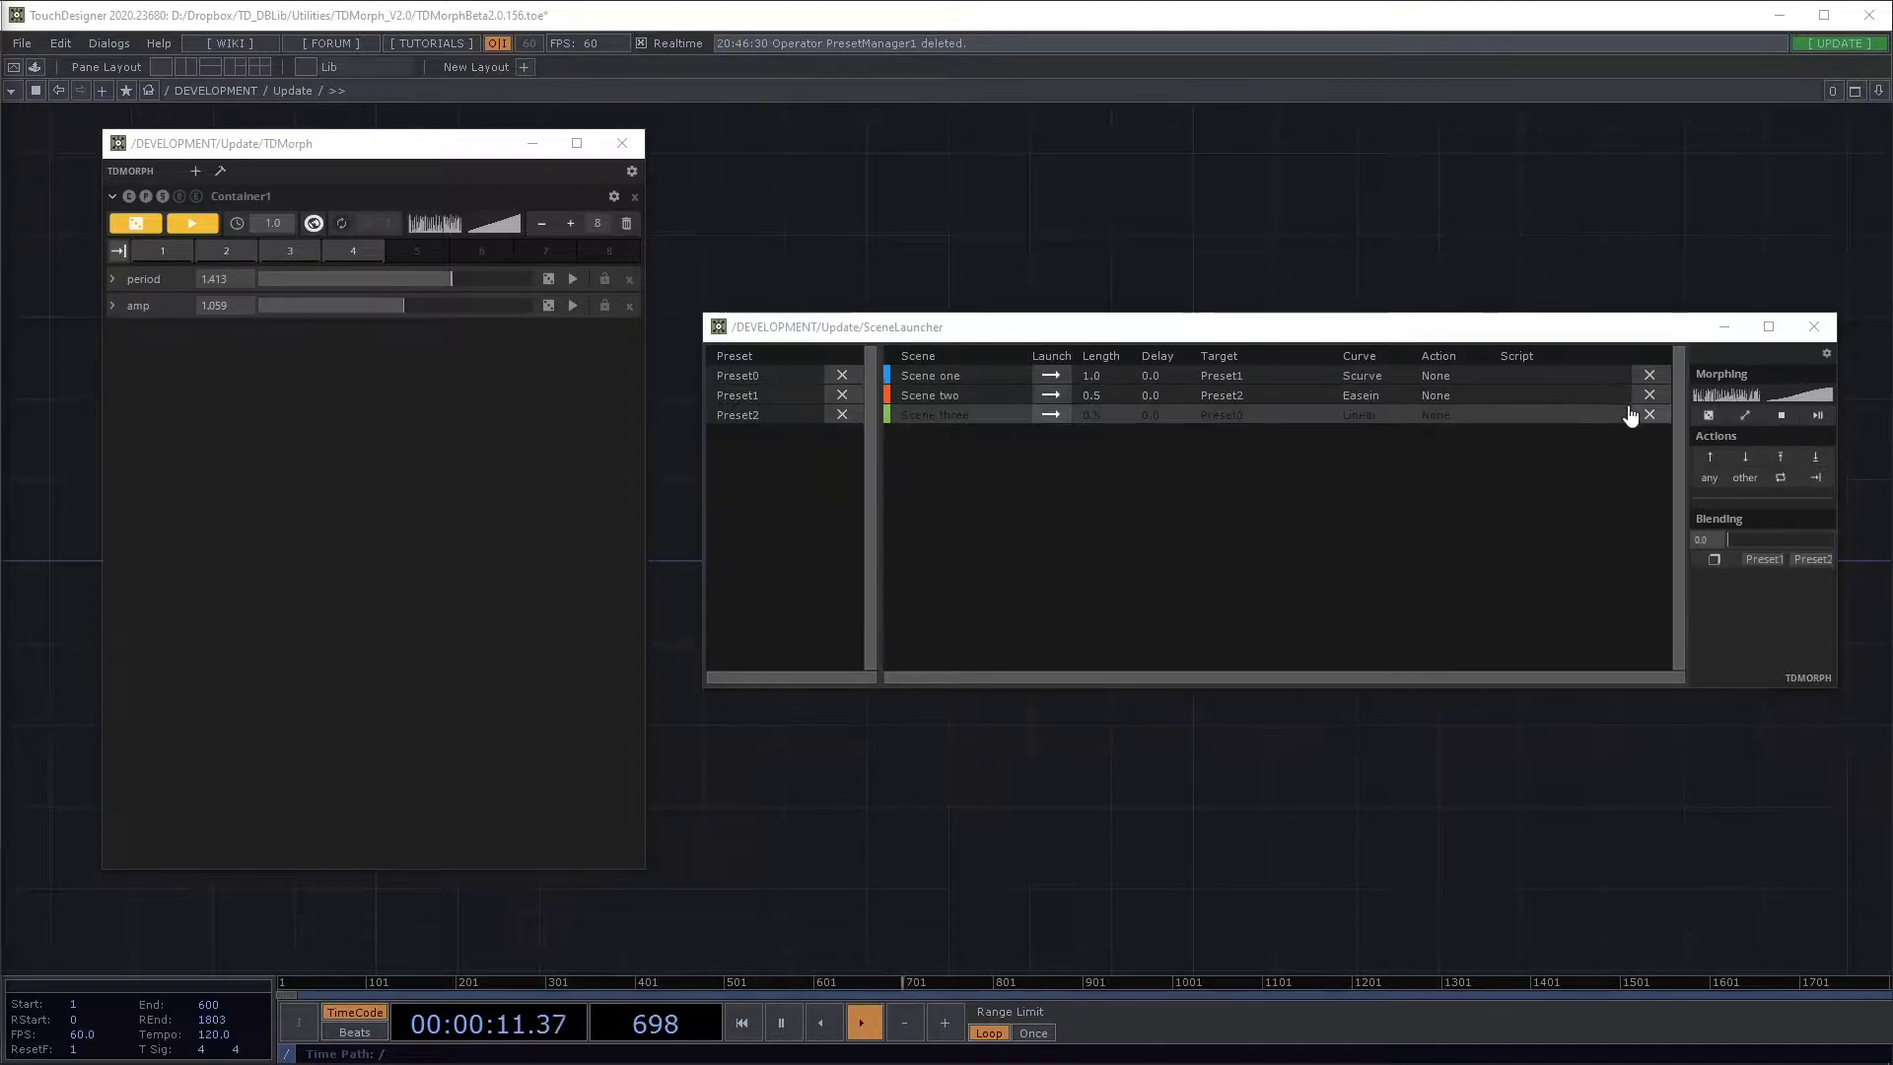
left_click(1813, 326)
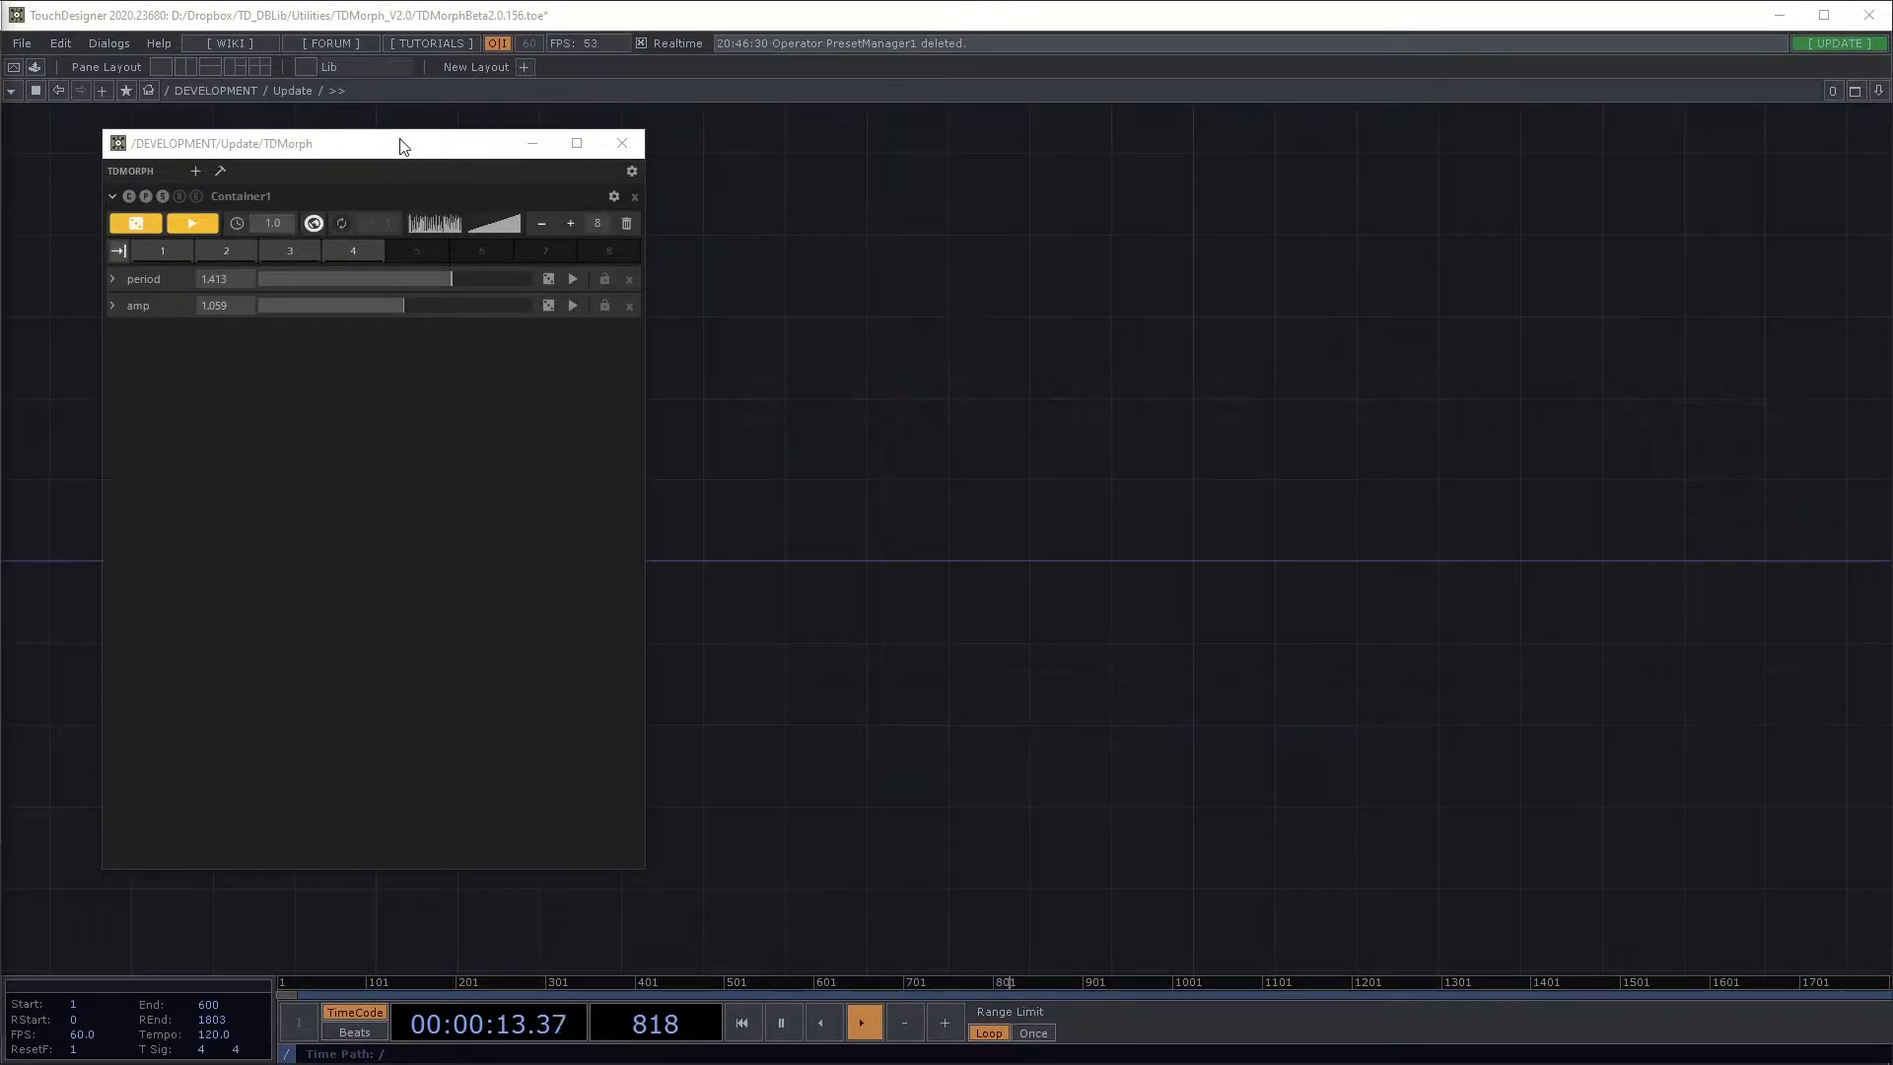
left_click_drag(402, 146, 1493, 165)
left_click_drag(680, 325, 1083, 390)
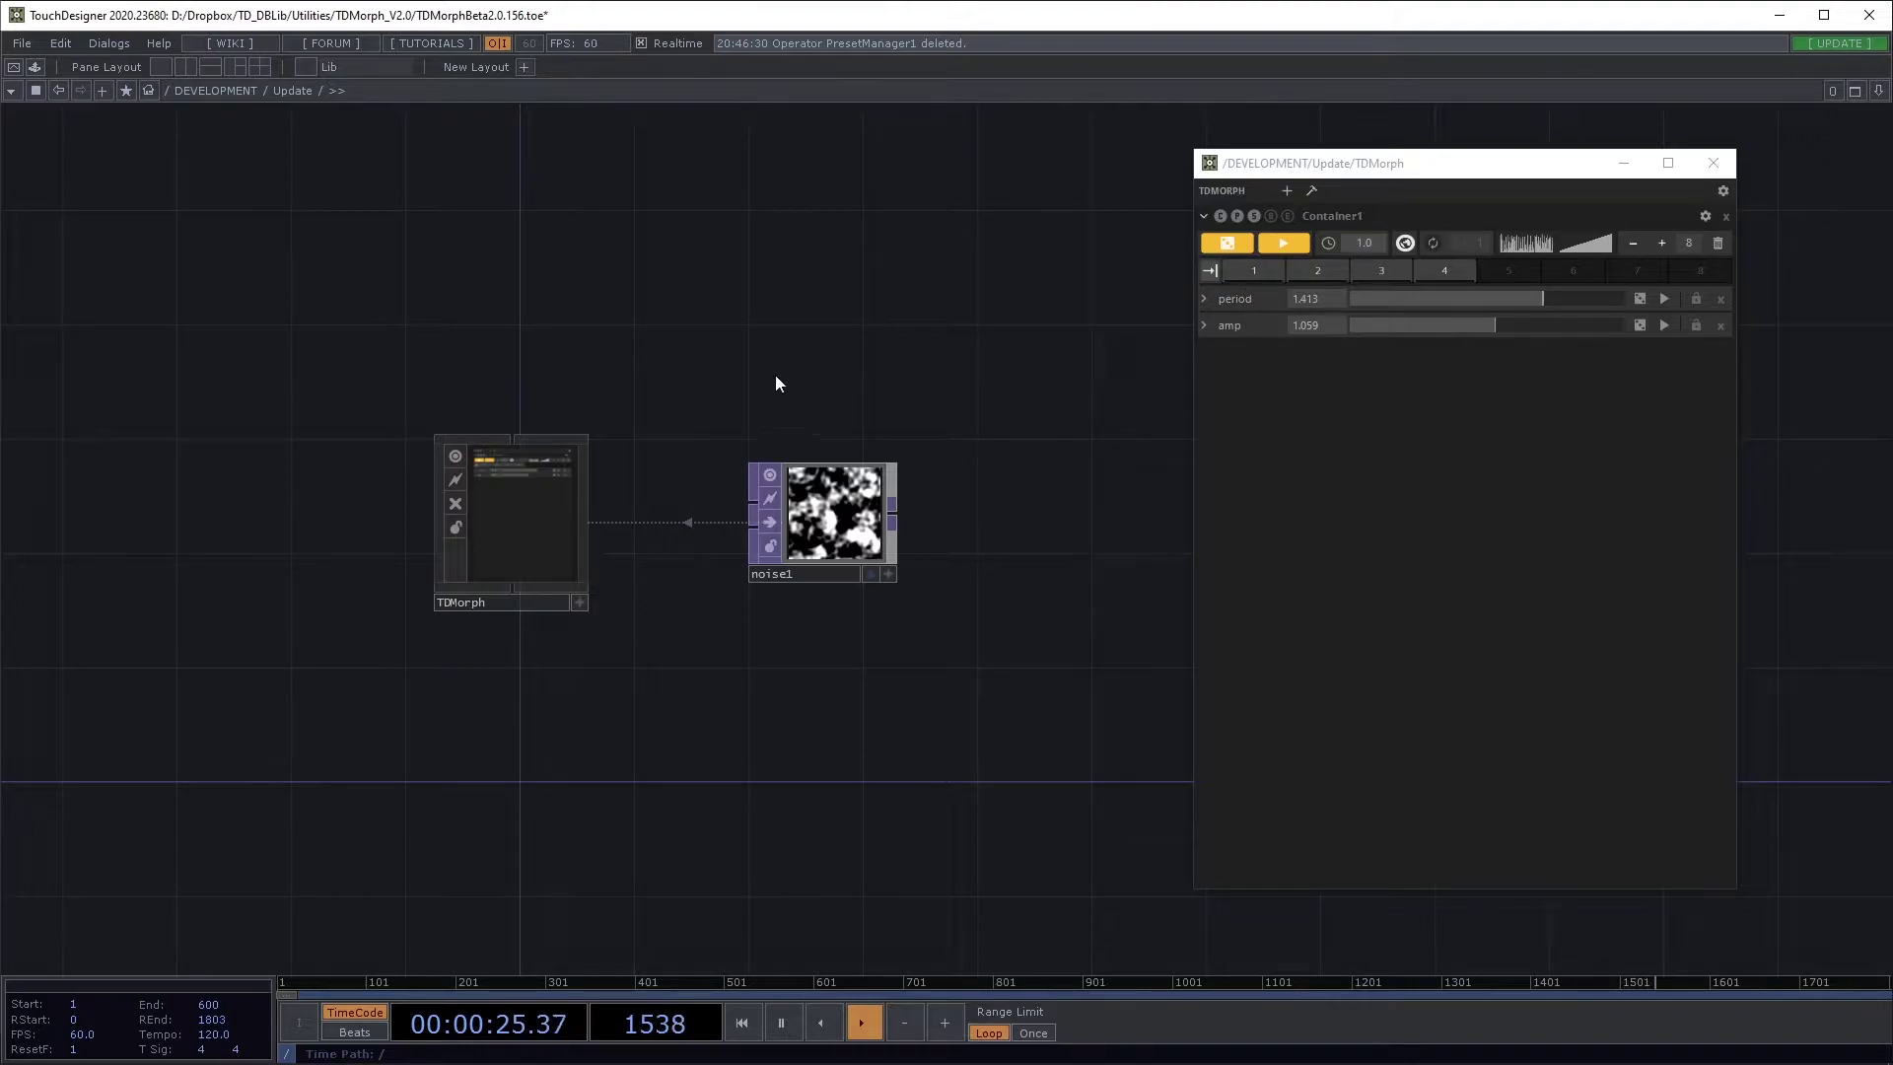
left_click_drag(744, 344, 871, 321)
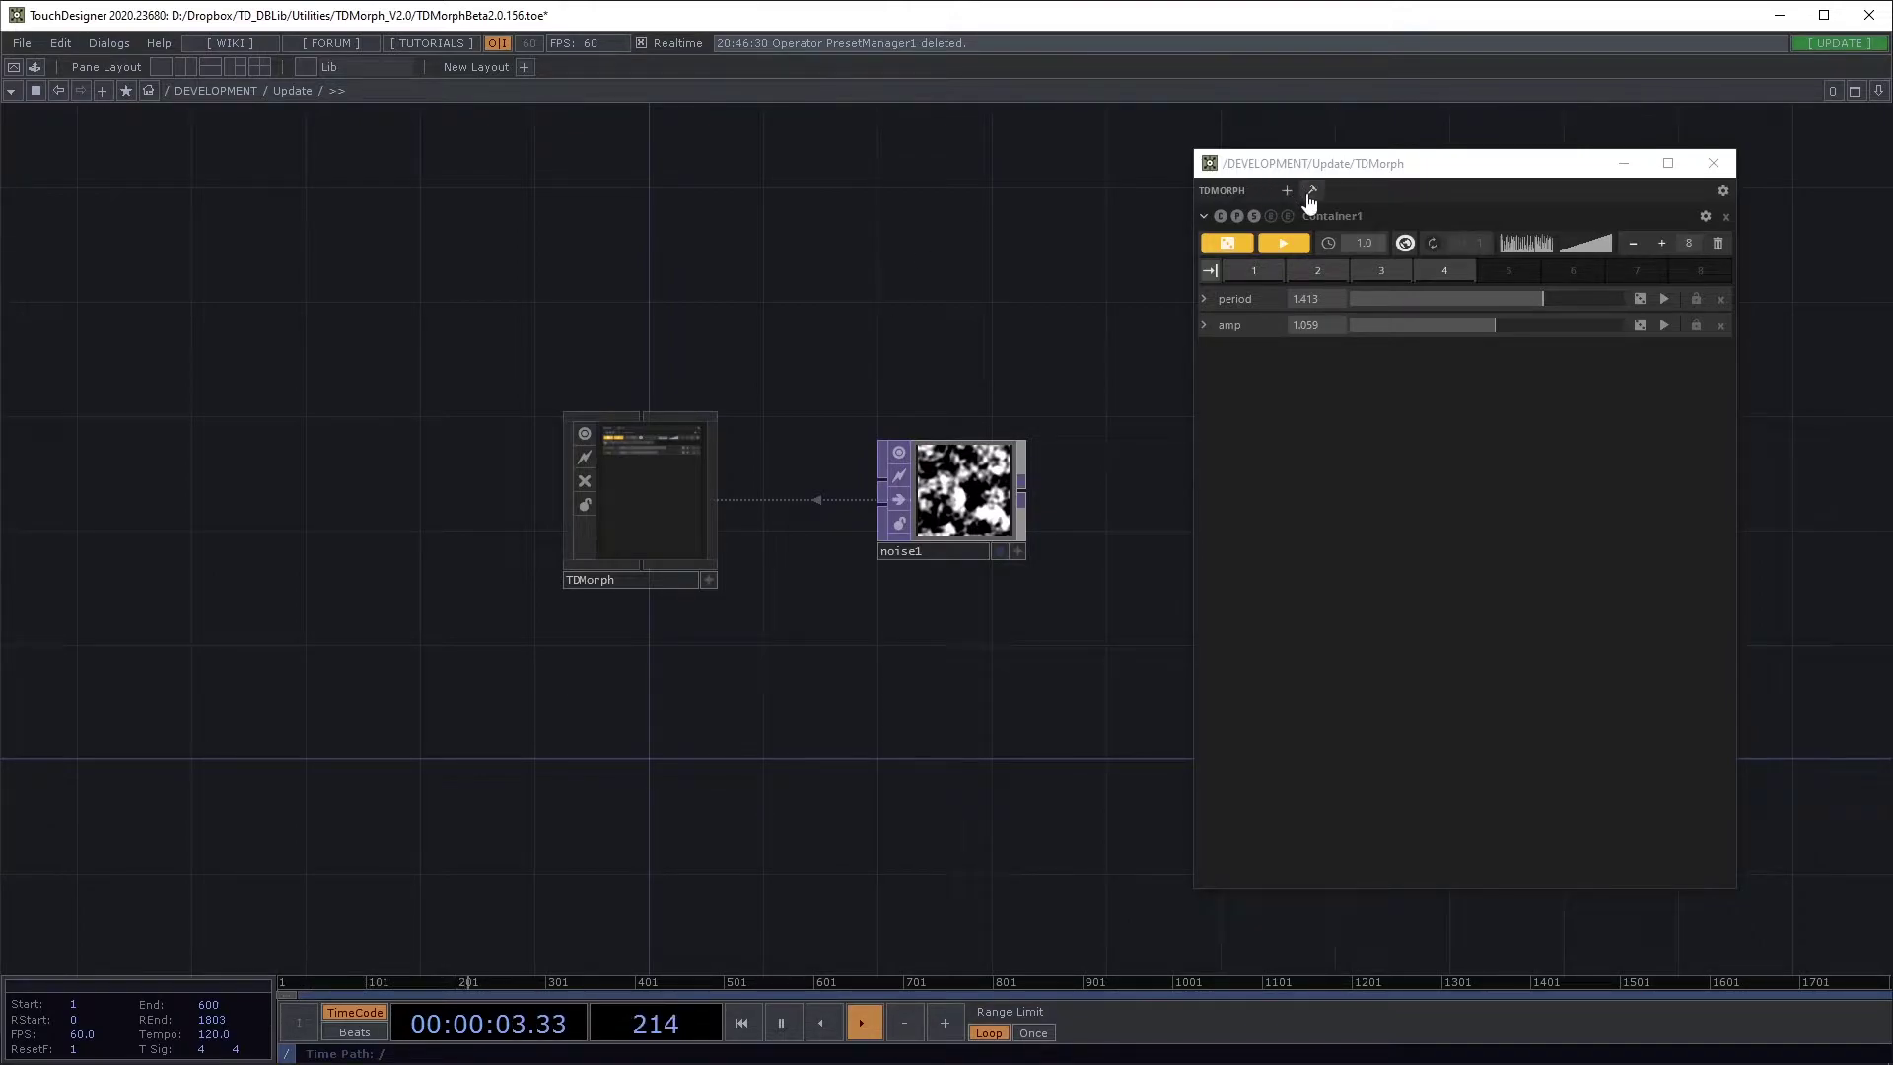
Step: Add a Preset Animator from the TDMorph tools, place its node beside the TDMorph node, and close the TDMorph window
left_click(1310, 192)
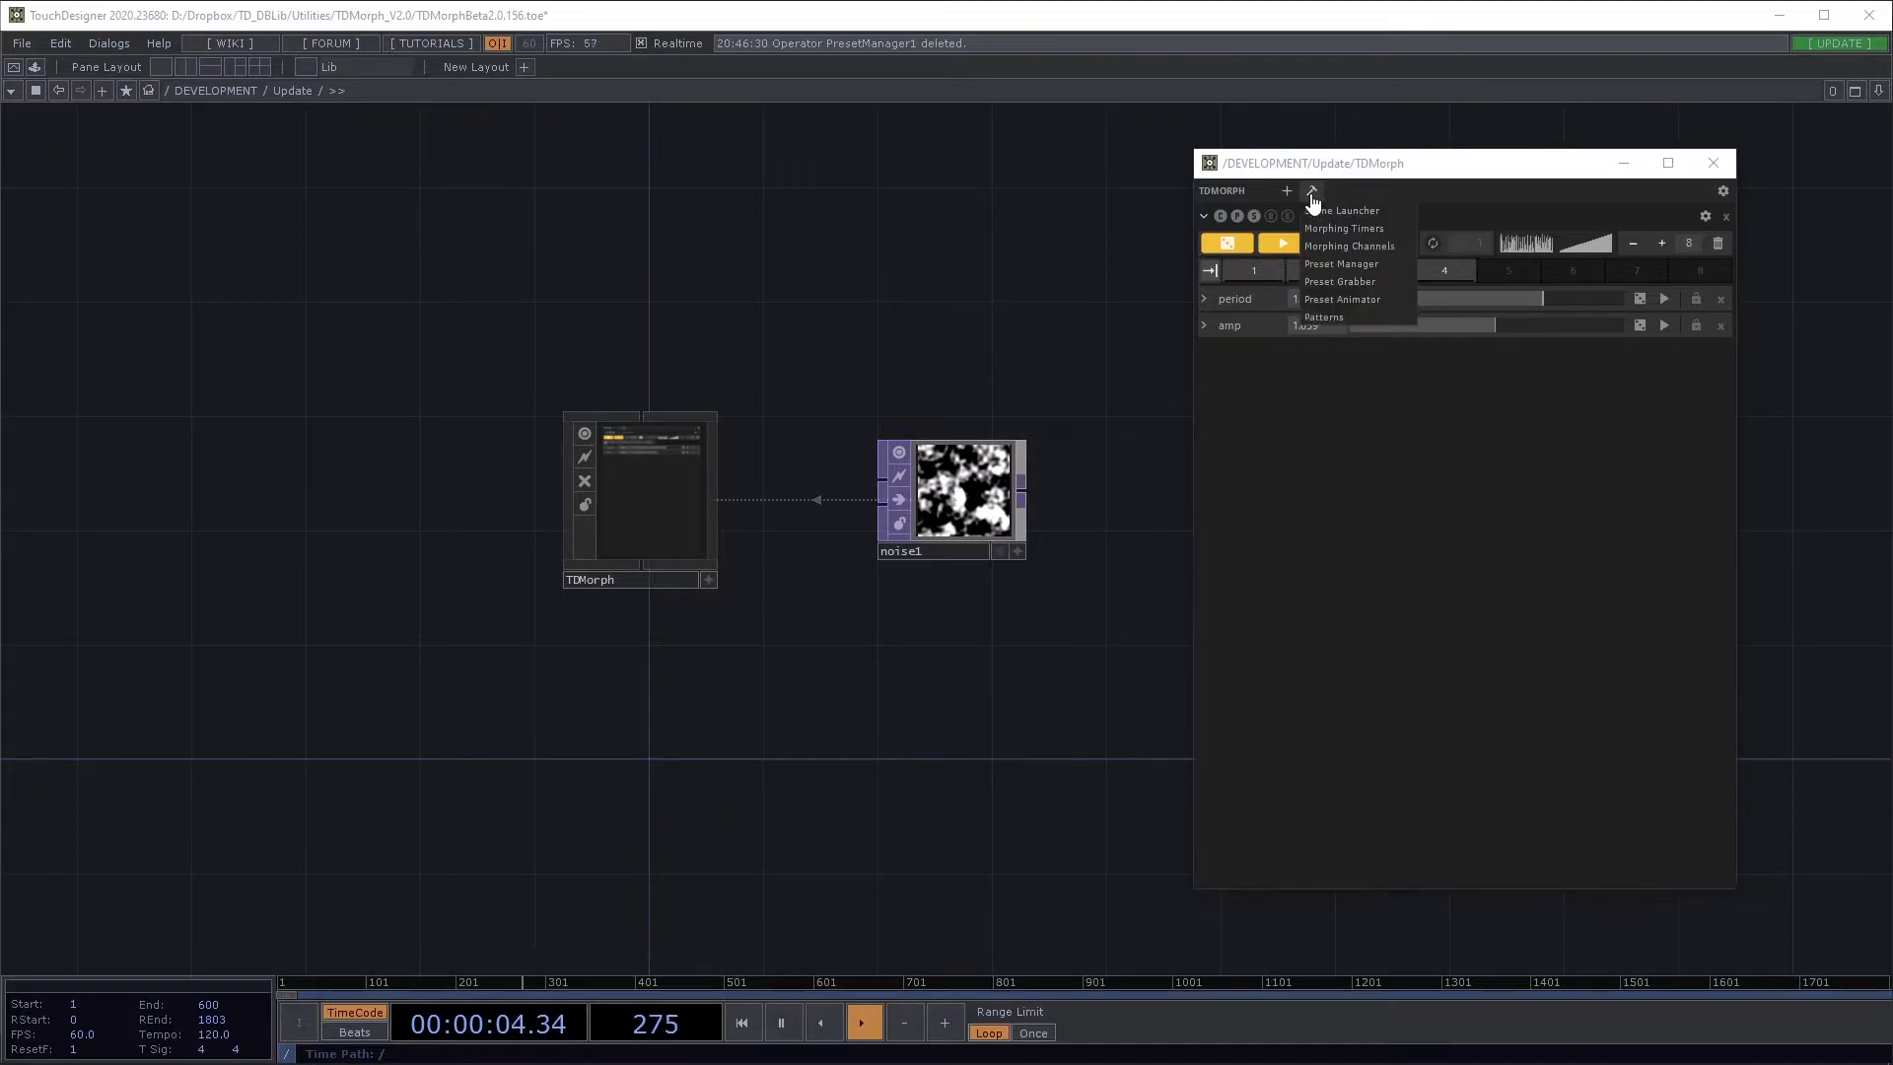
left_click(1334, 301)
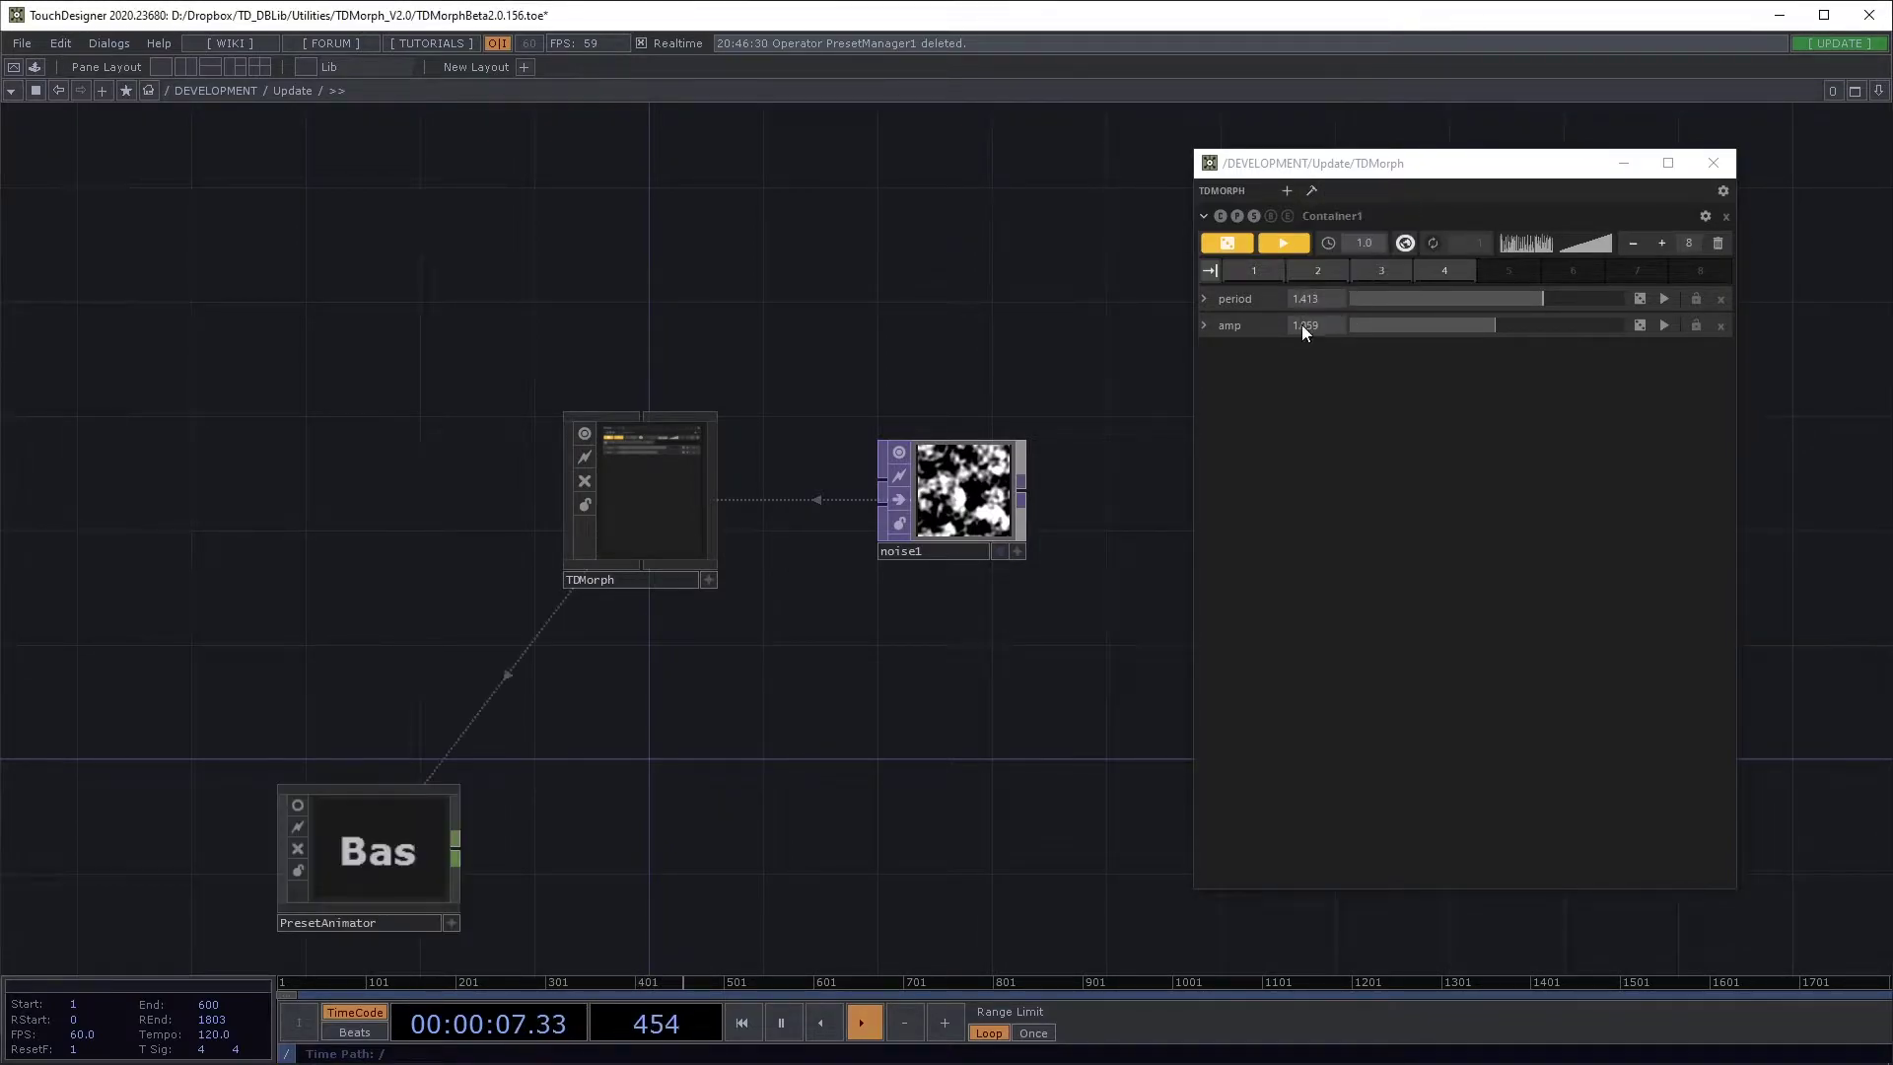
left_click_drag(398, 845, 369, 501)
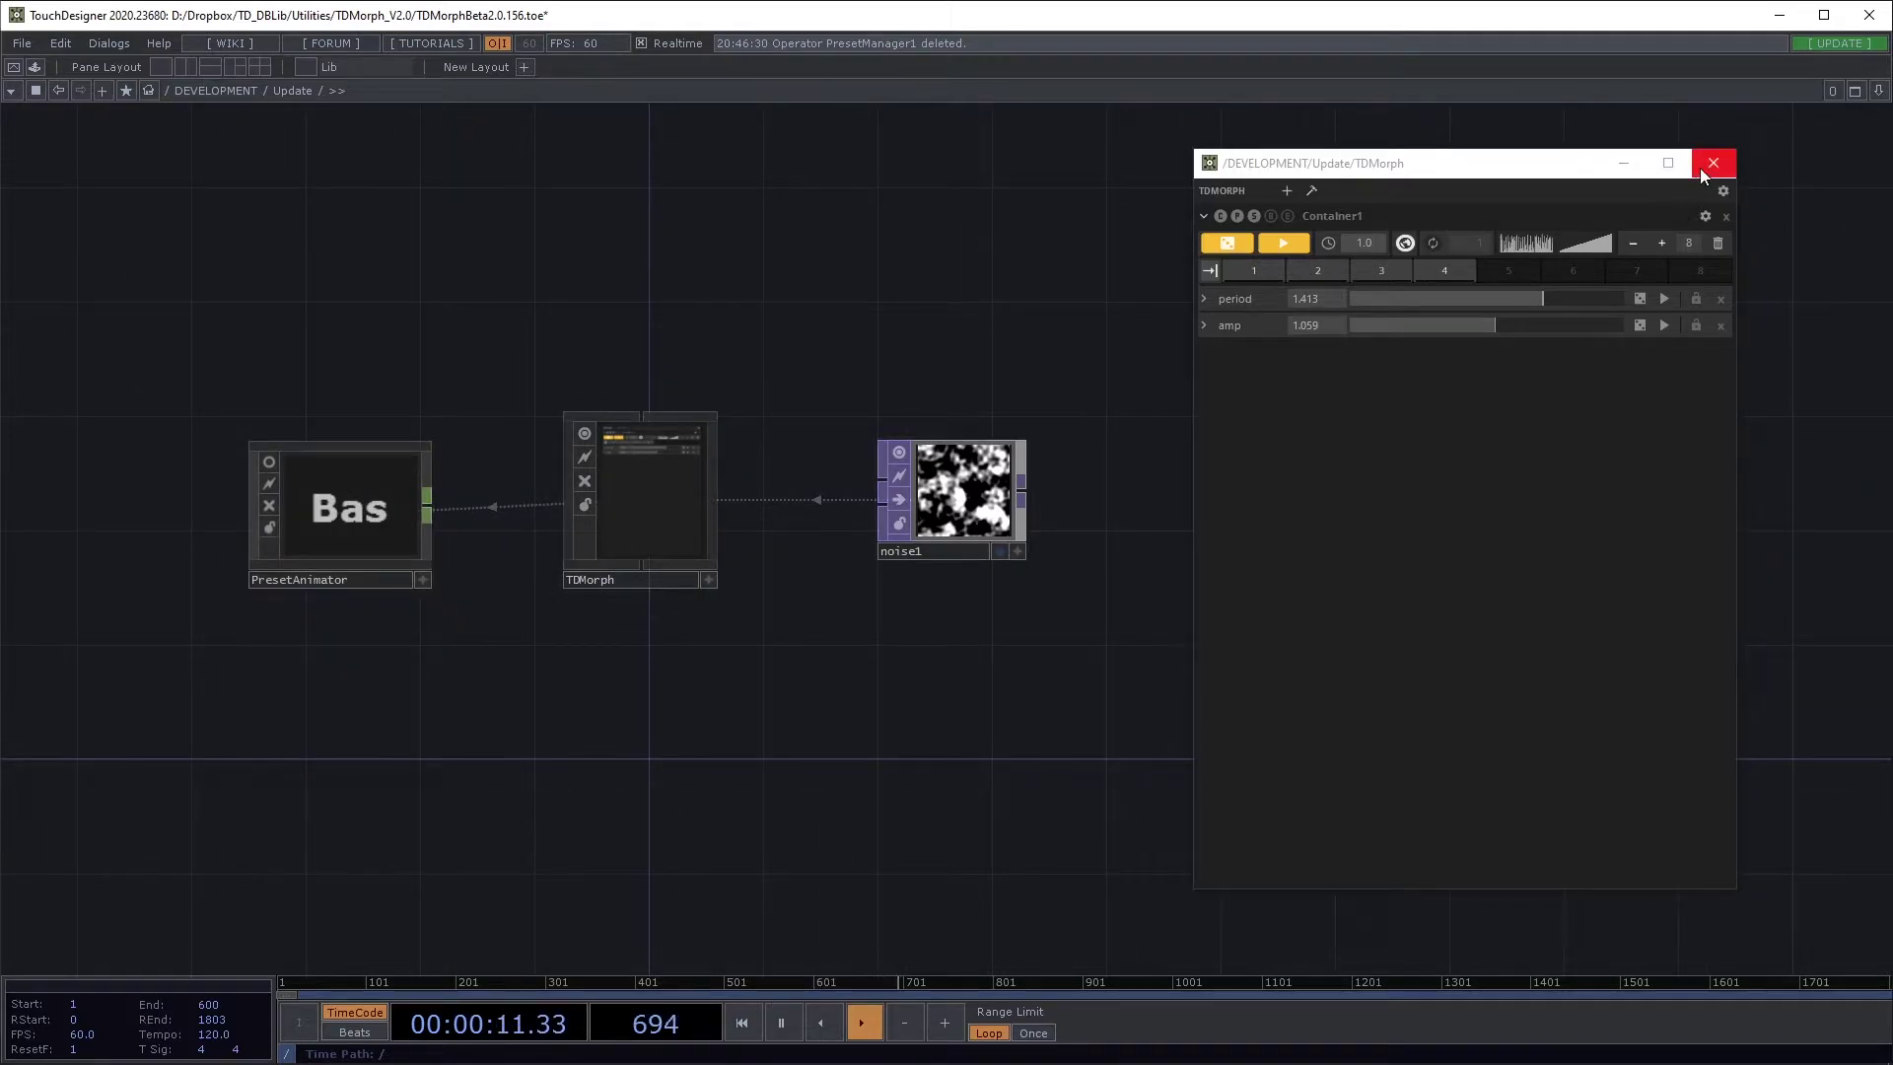
left_click(1714, 163)
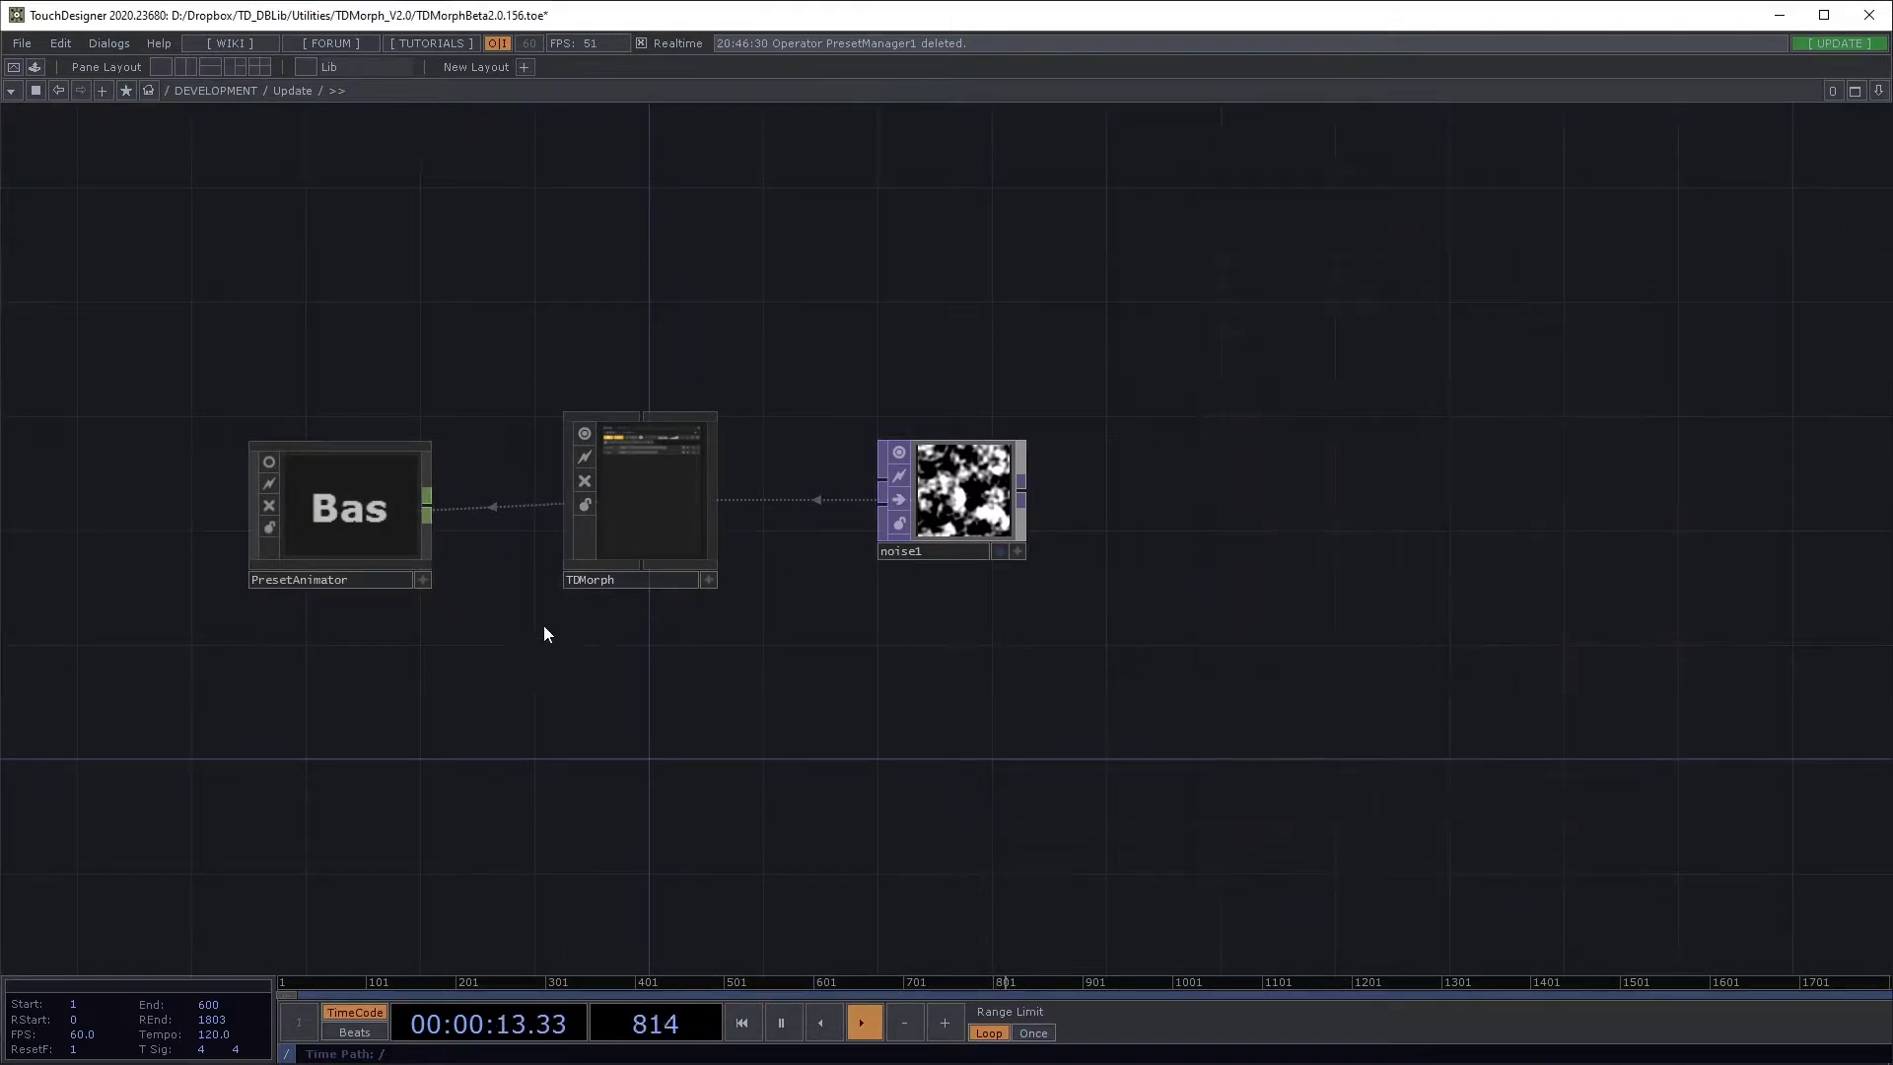
Step: Display the PresetAnimator parameters at a wider size and examine the Preset manager expression alongside the TDMorph container it references
key("p")
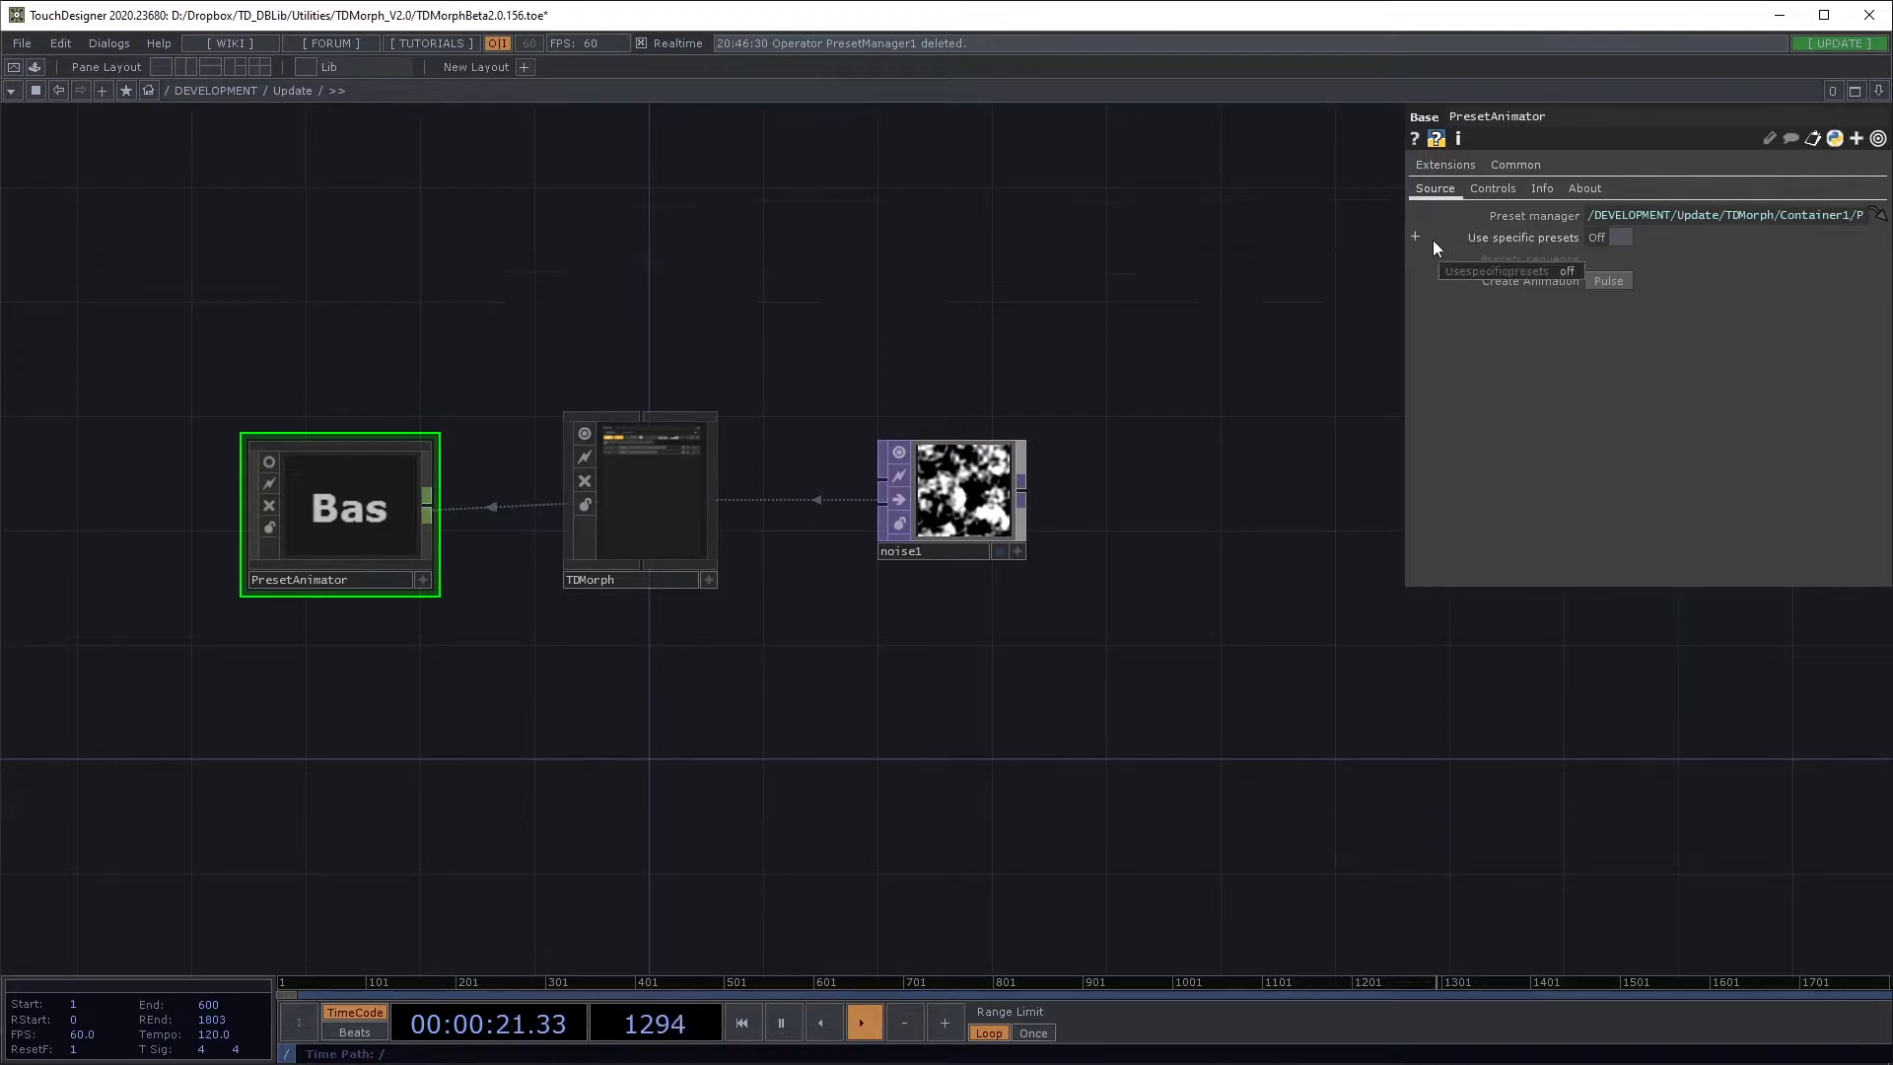
left_click_drag(1407, 209, 1150, 222)
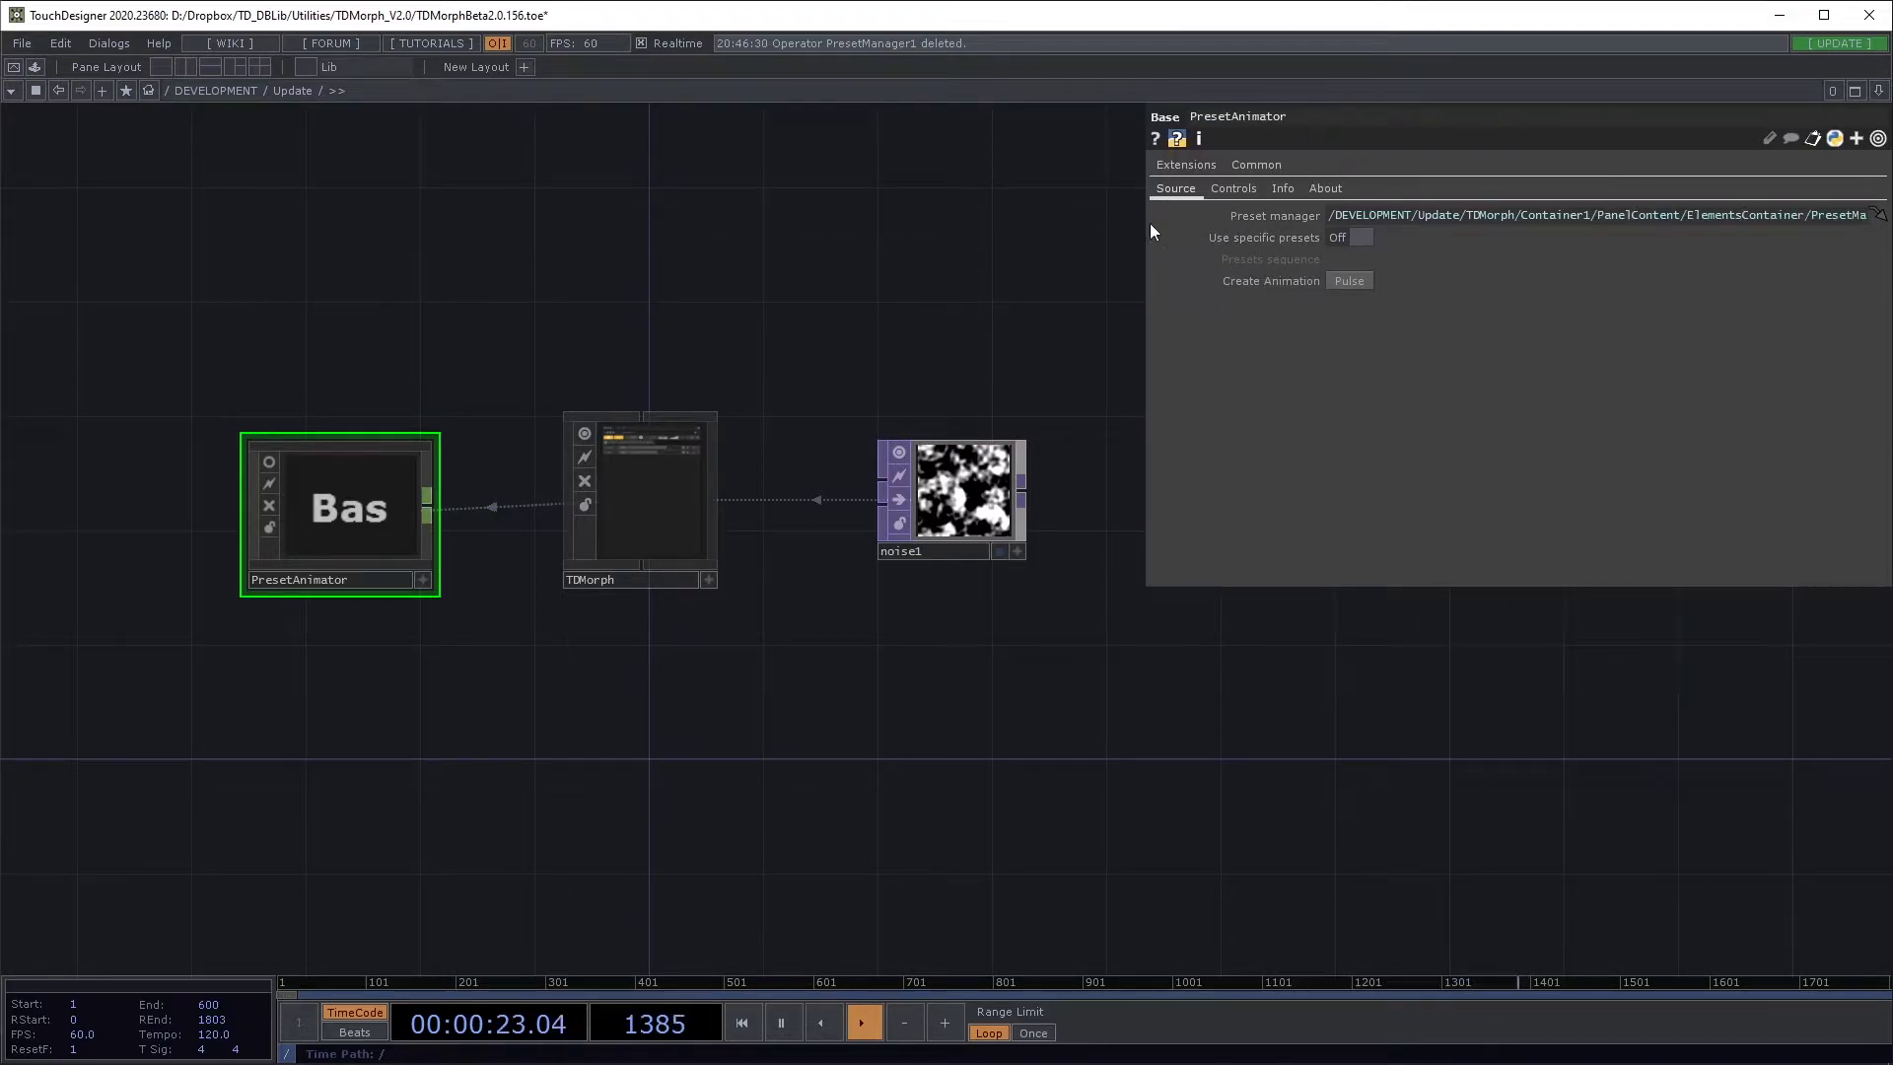
left_click(1256, 213)
scroll(749, 449, "up", 2)
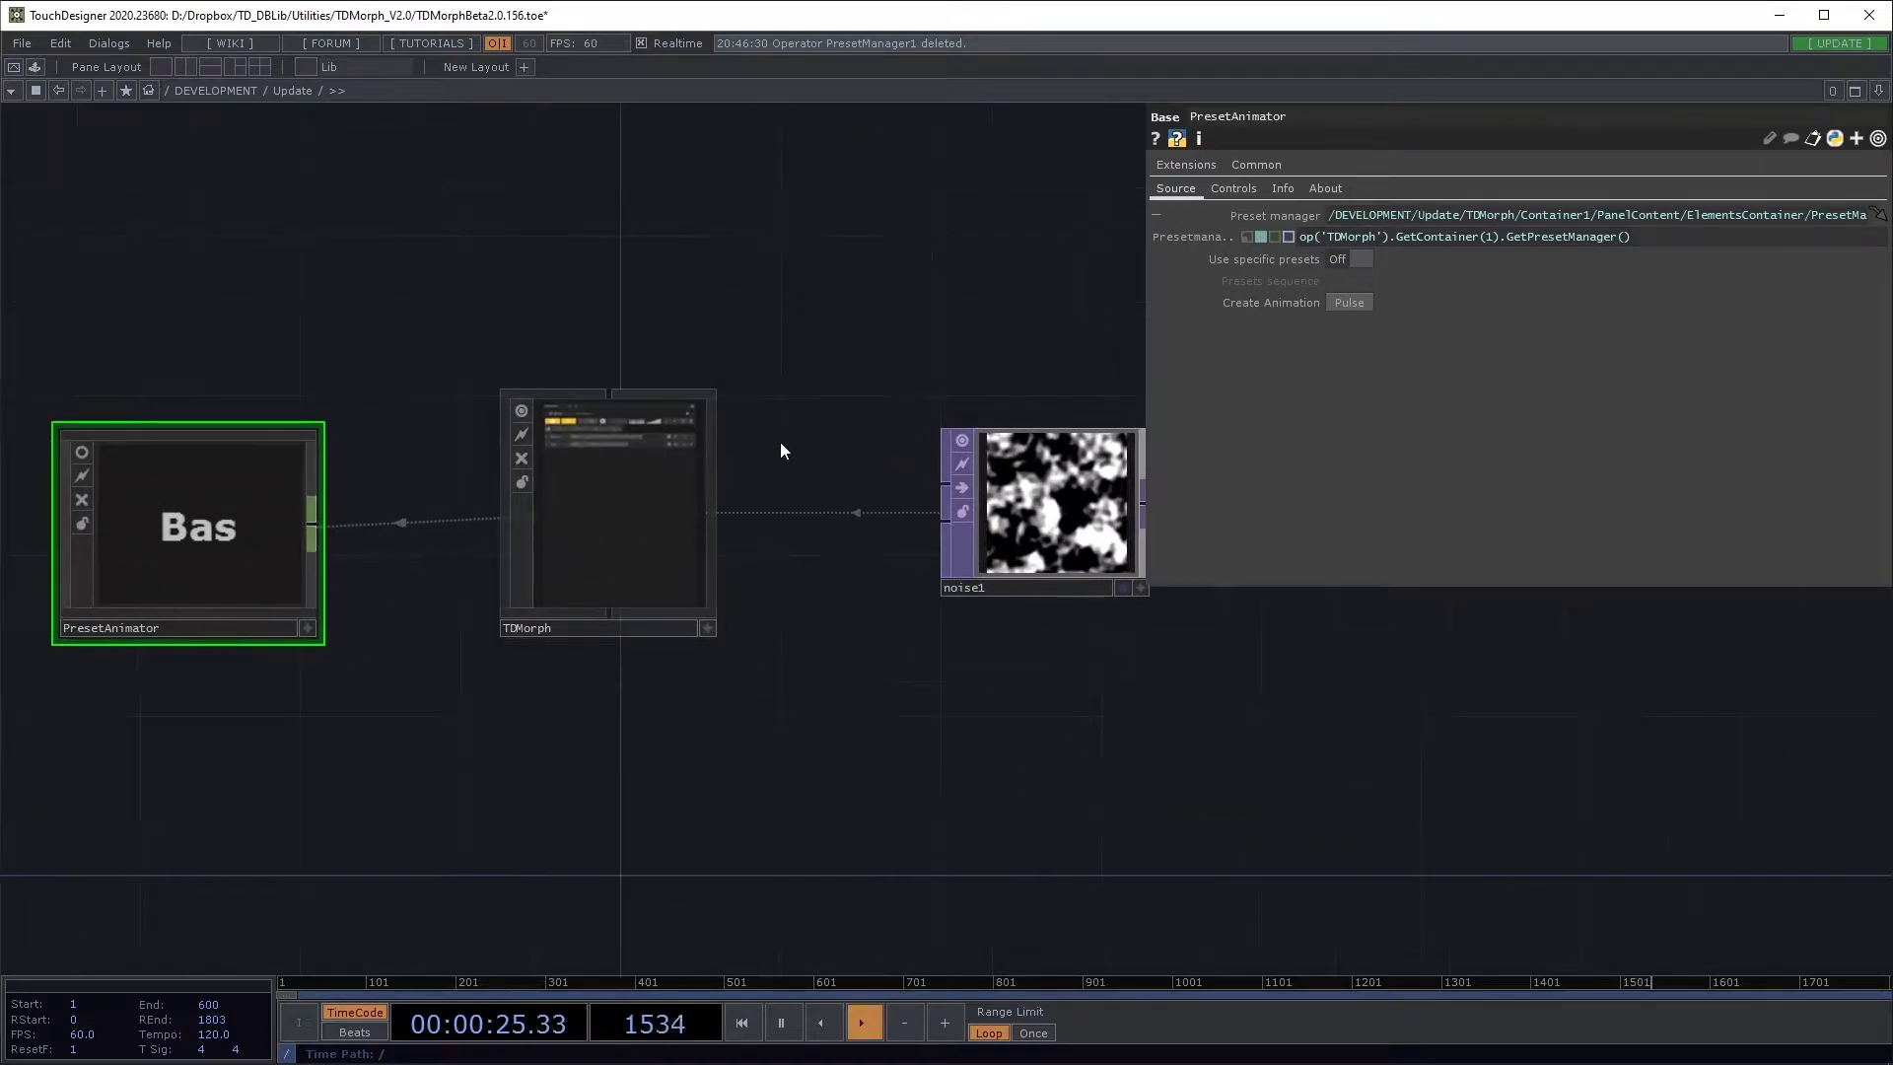
scroll(789, 441, "up", 3)
left_click_drag(795, 436, 948, 440)
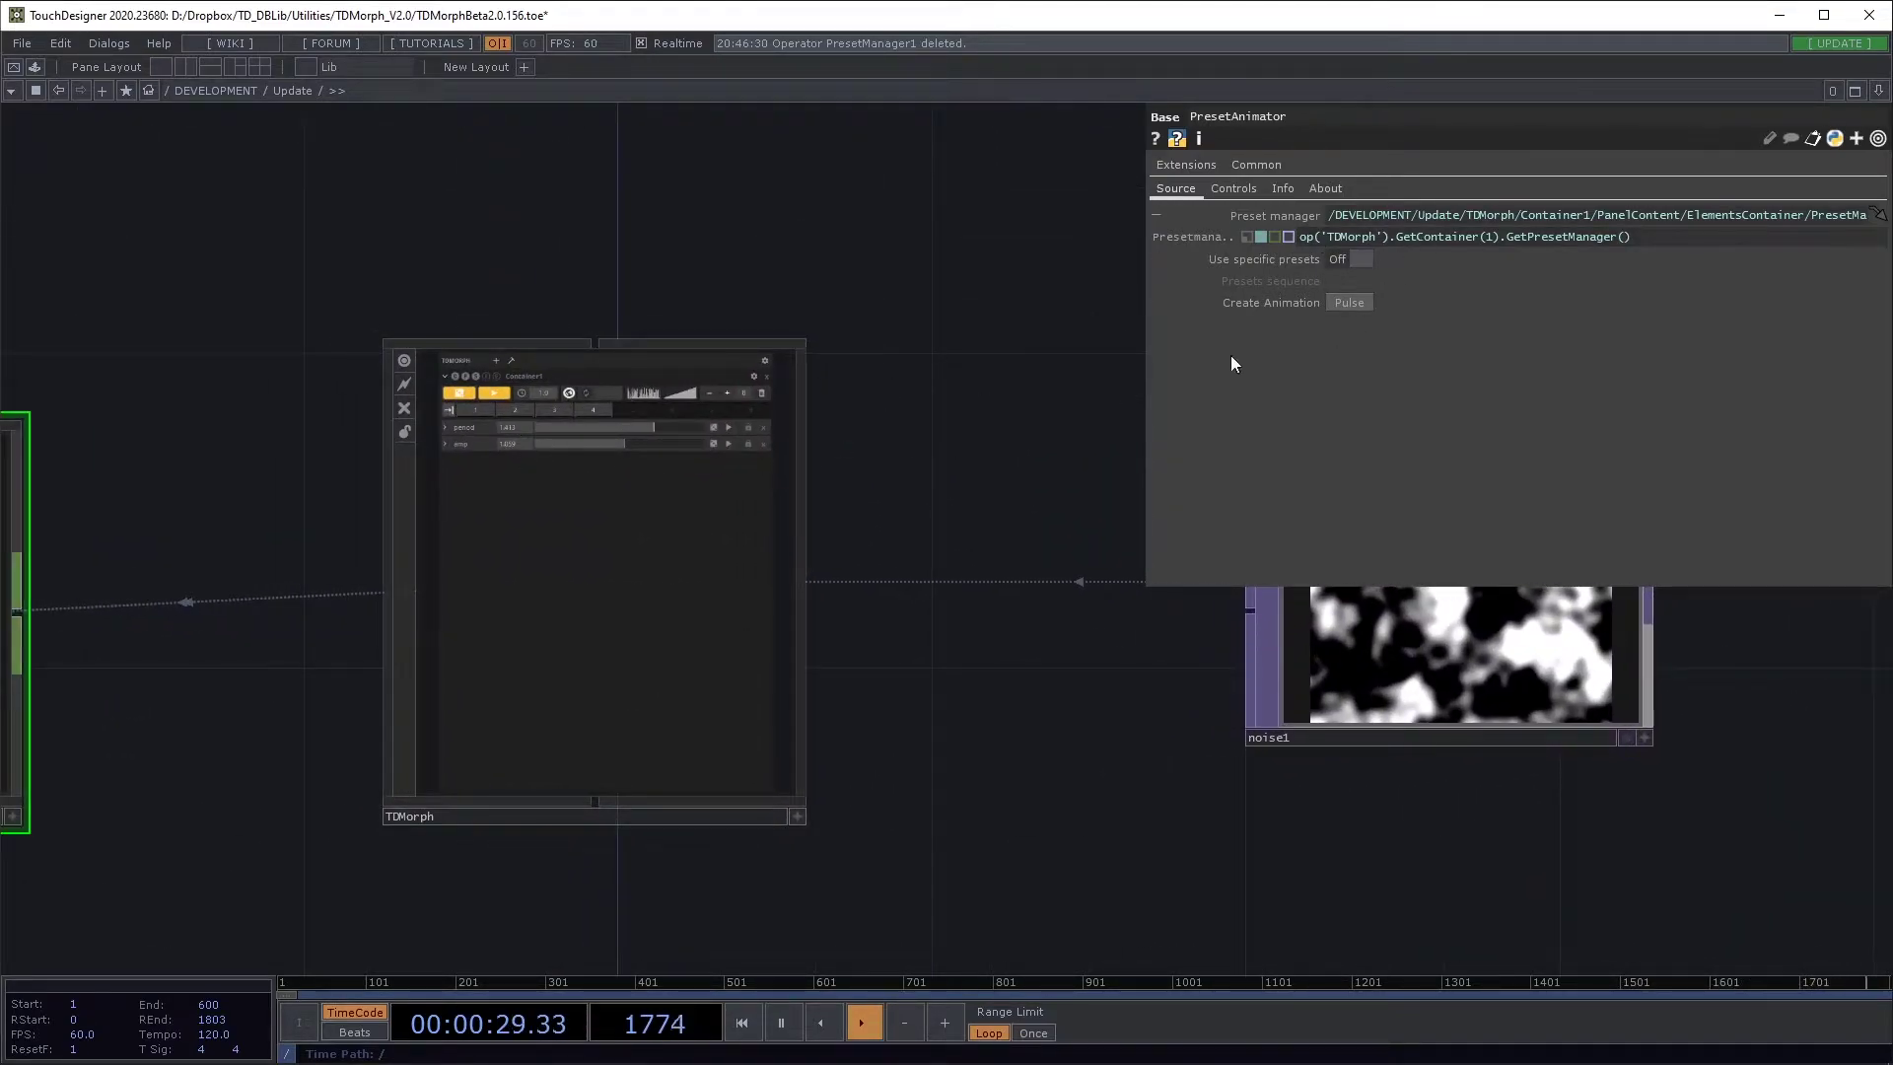
left_click_drag(666, 235, 747, 239)
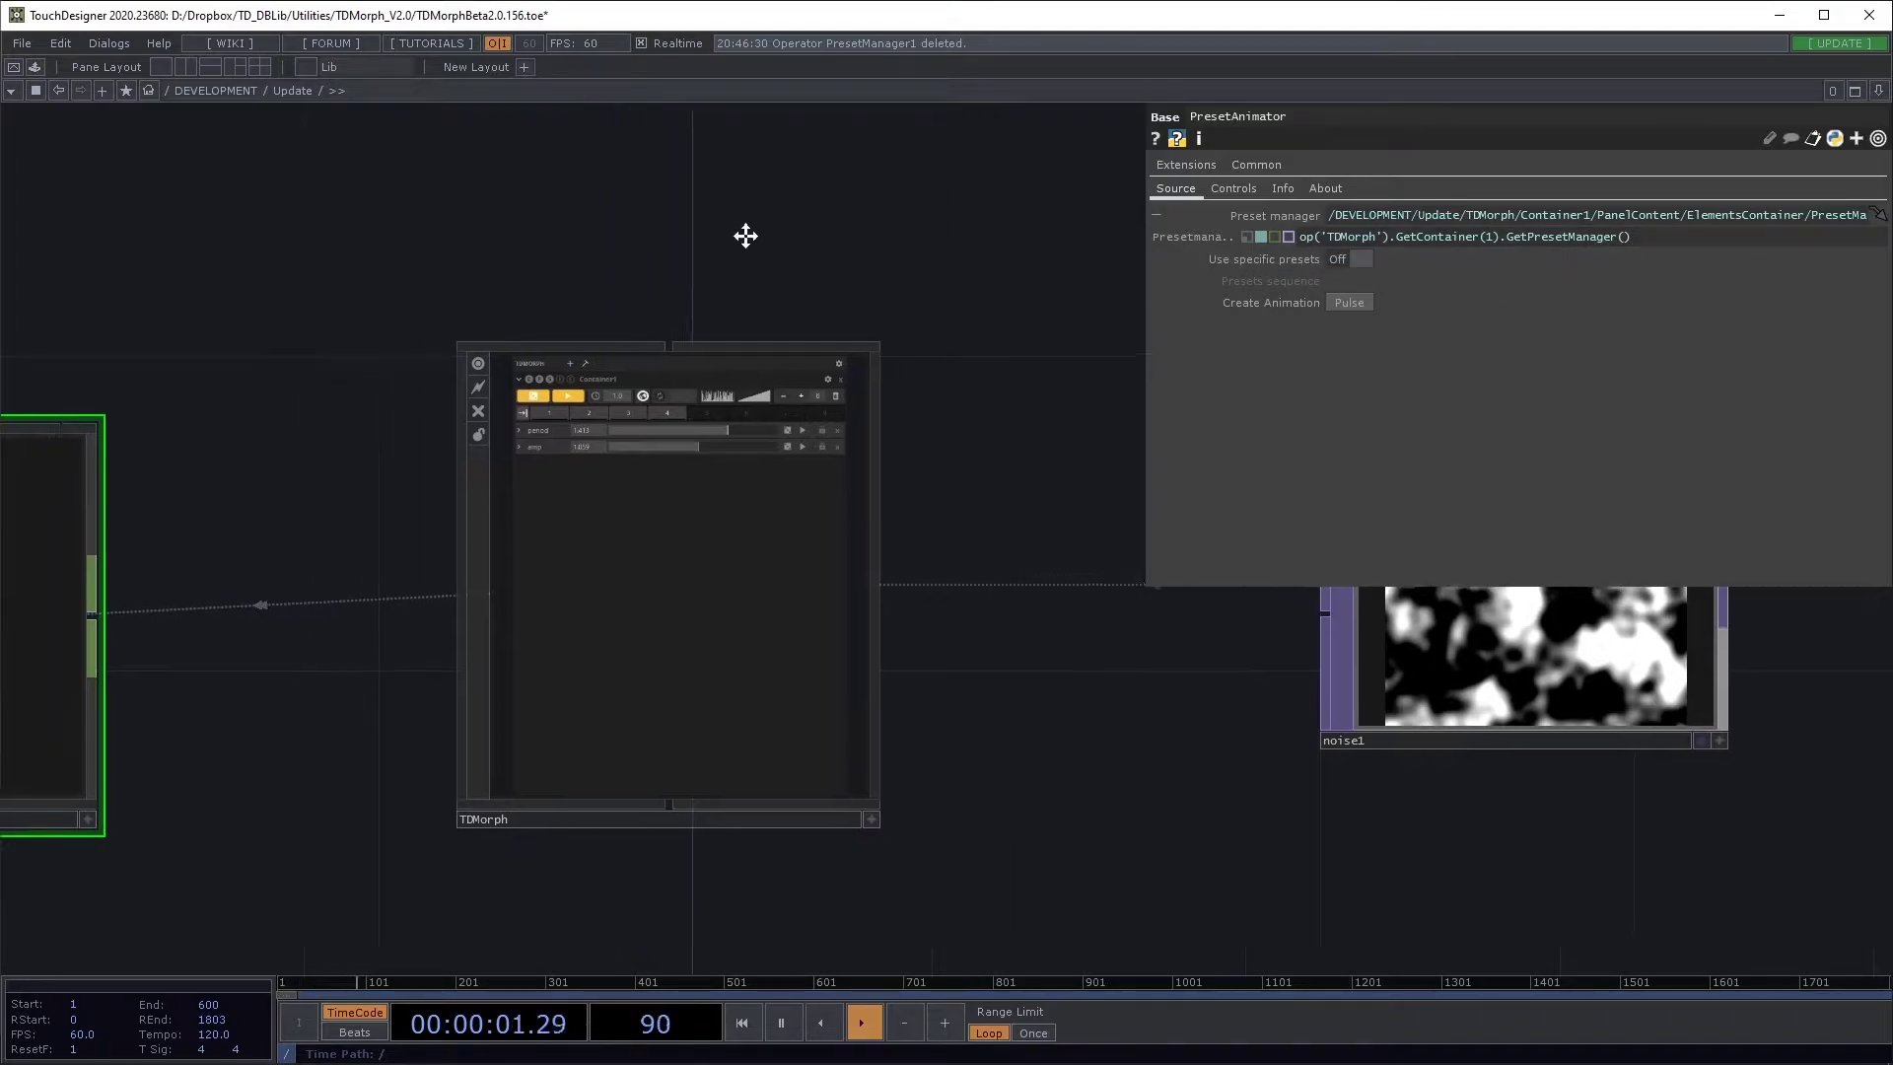
scroll(747, 238, "down", 3)
scroll(752, 369, "up", 1)
scroll(752, 369, "up", 3)
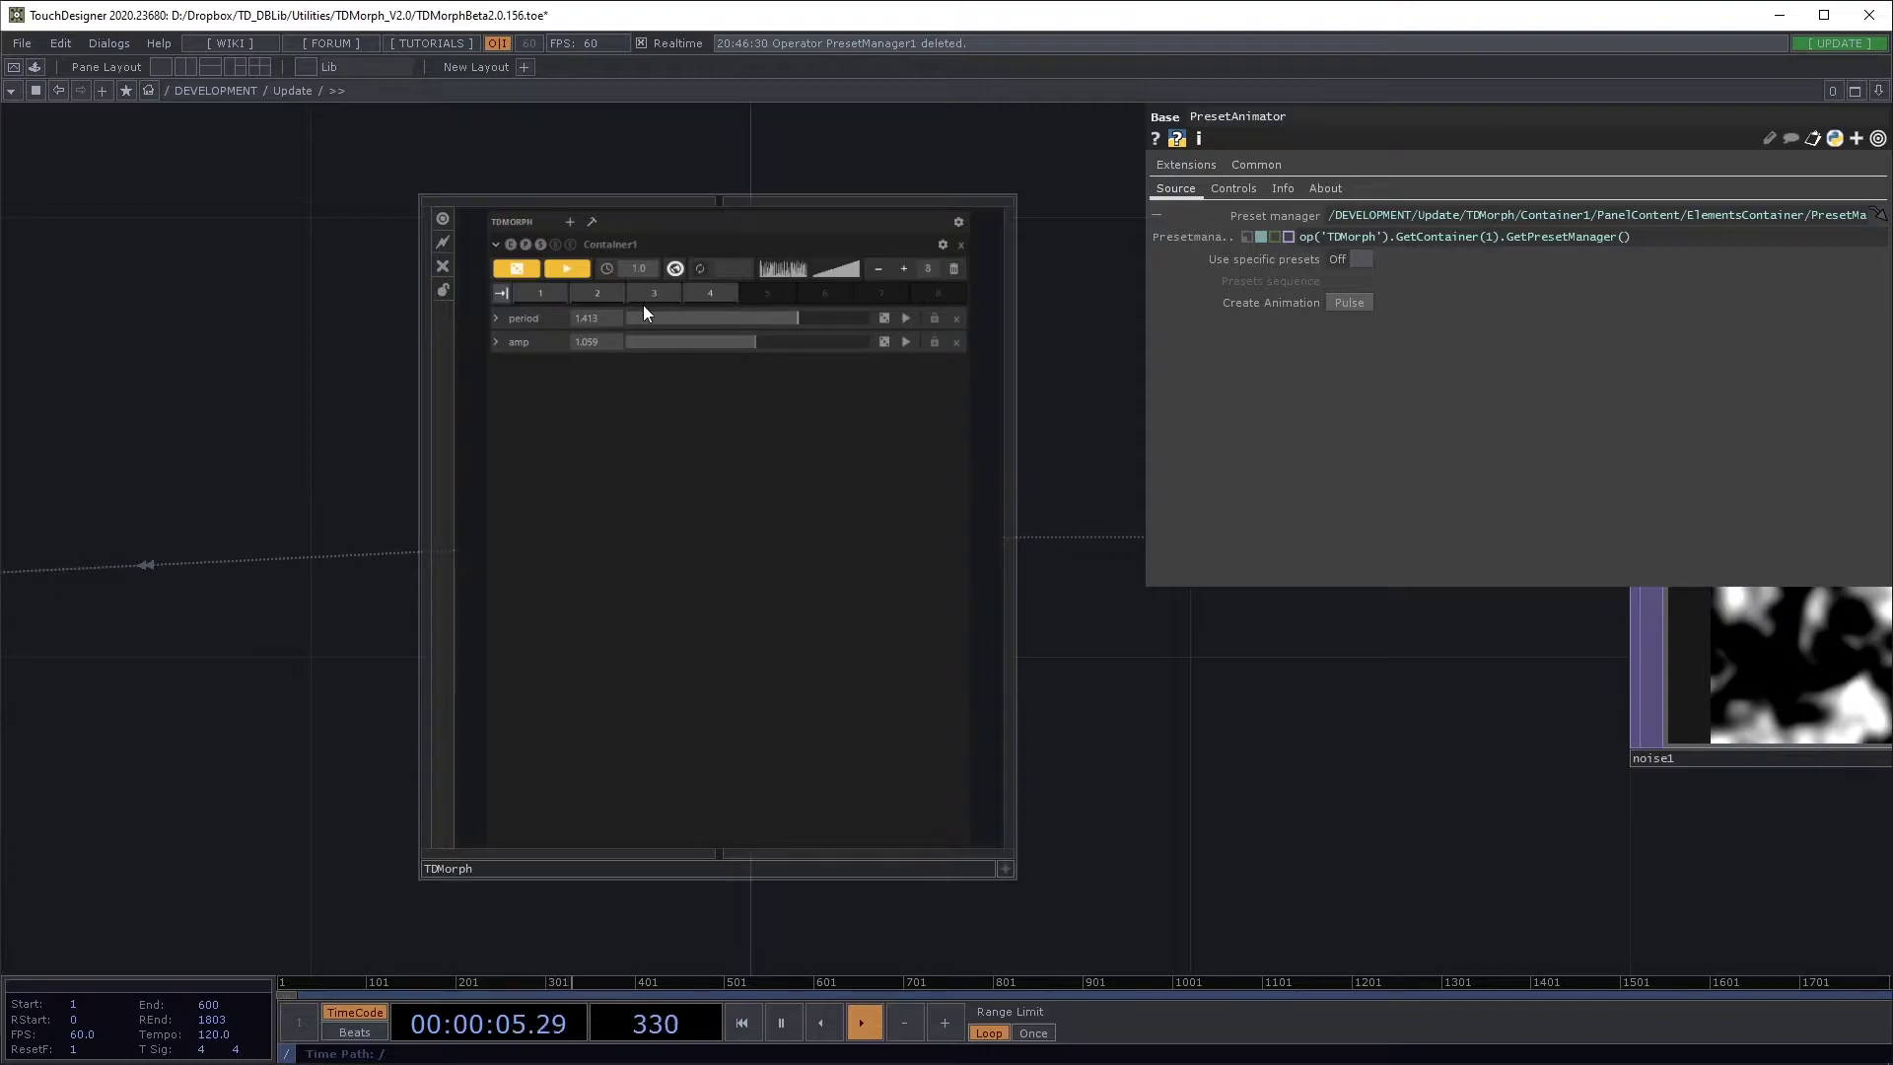
scroll(372, 296, "down", 6)
left_click_drag(371, 241, 473, 224)
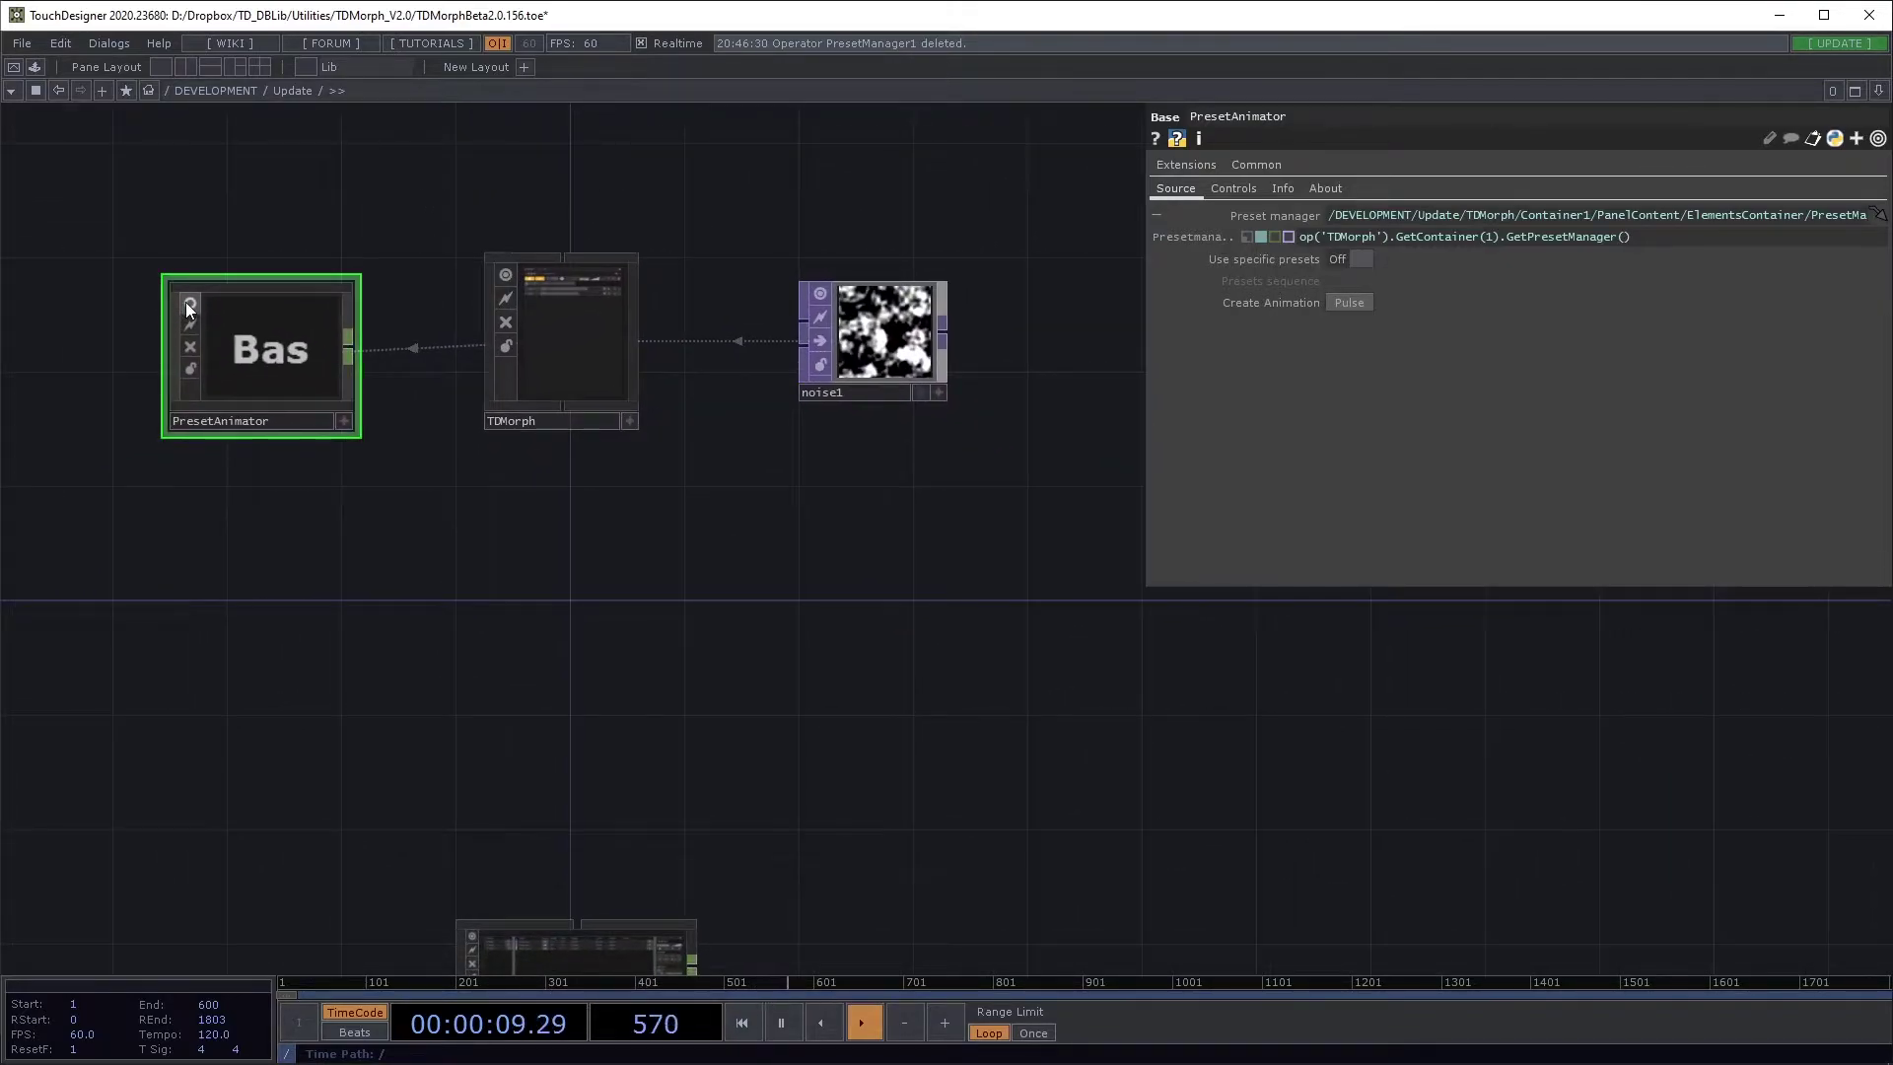
Step: Turn on the node viewer of PresetAnimator so its content is shown in the network
left_click(188, 304)
left_click_drag(455, 621, 607, 715)
scroll(401, 384, "up", 2)
scroll(401, 385, "up", 1)
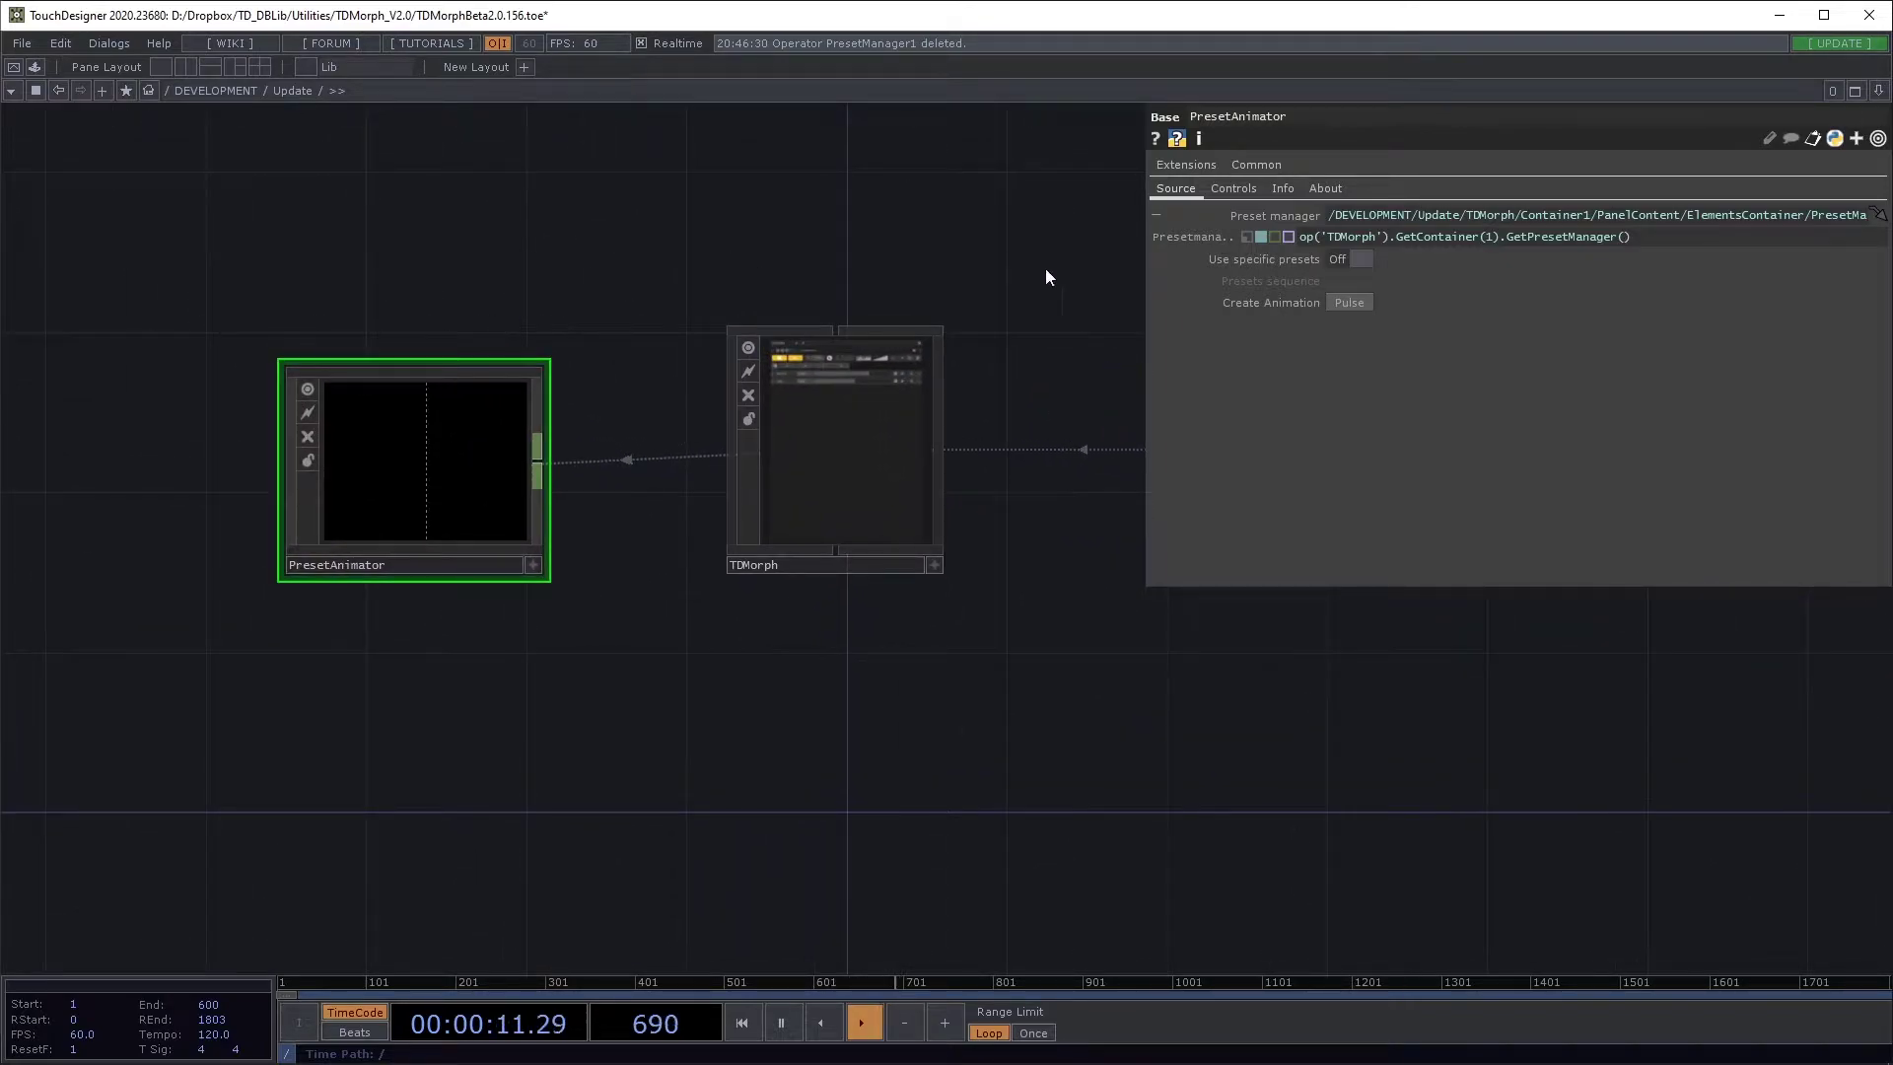
Step: Create the animation in PresetAnimator from the TDMorph presets and inspect it against the preset slots
left_click(1159, 215)
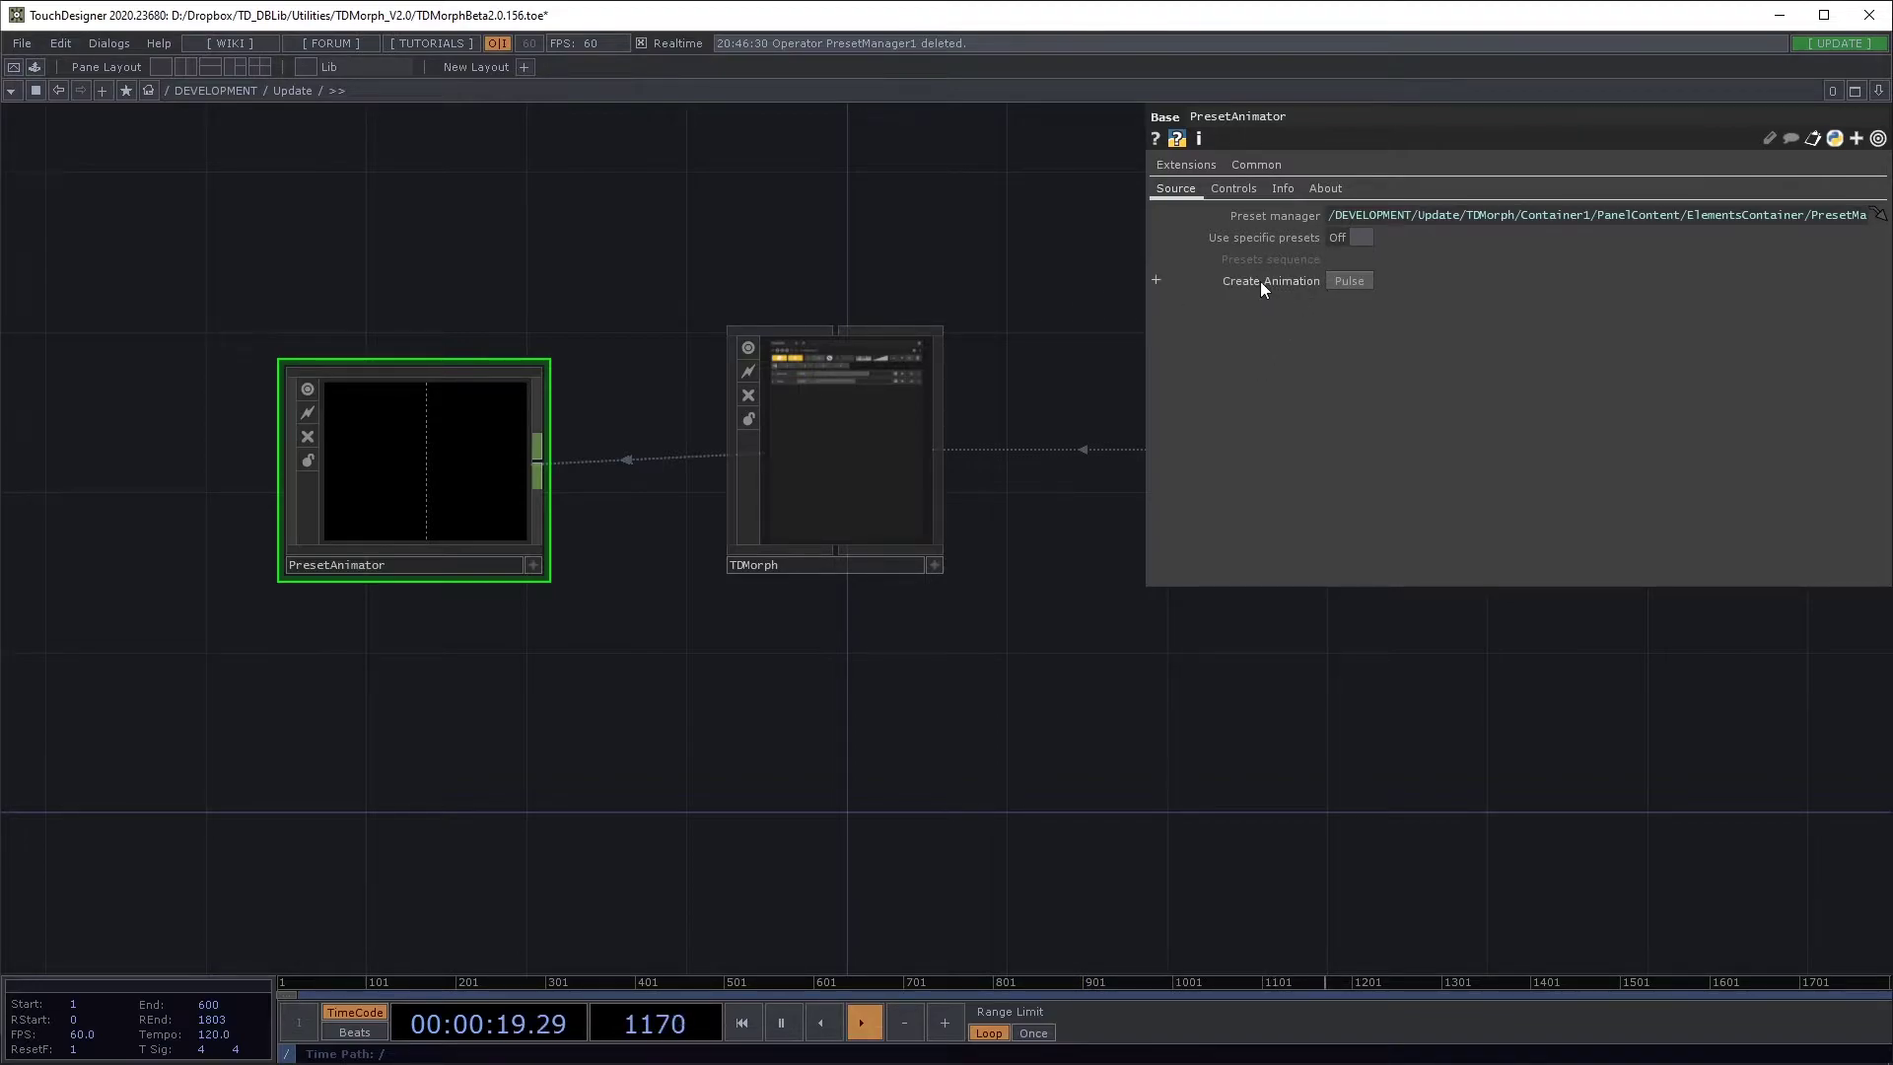
left_click(1348, 283)
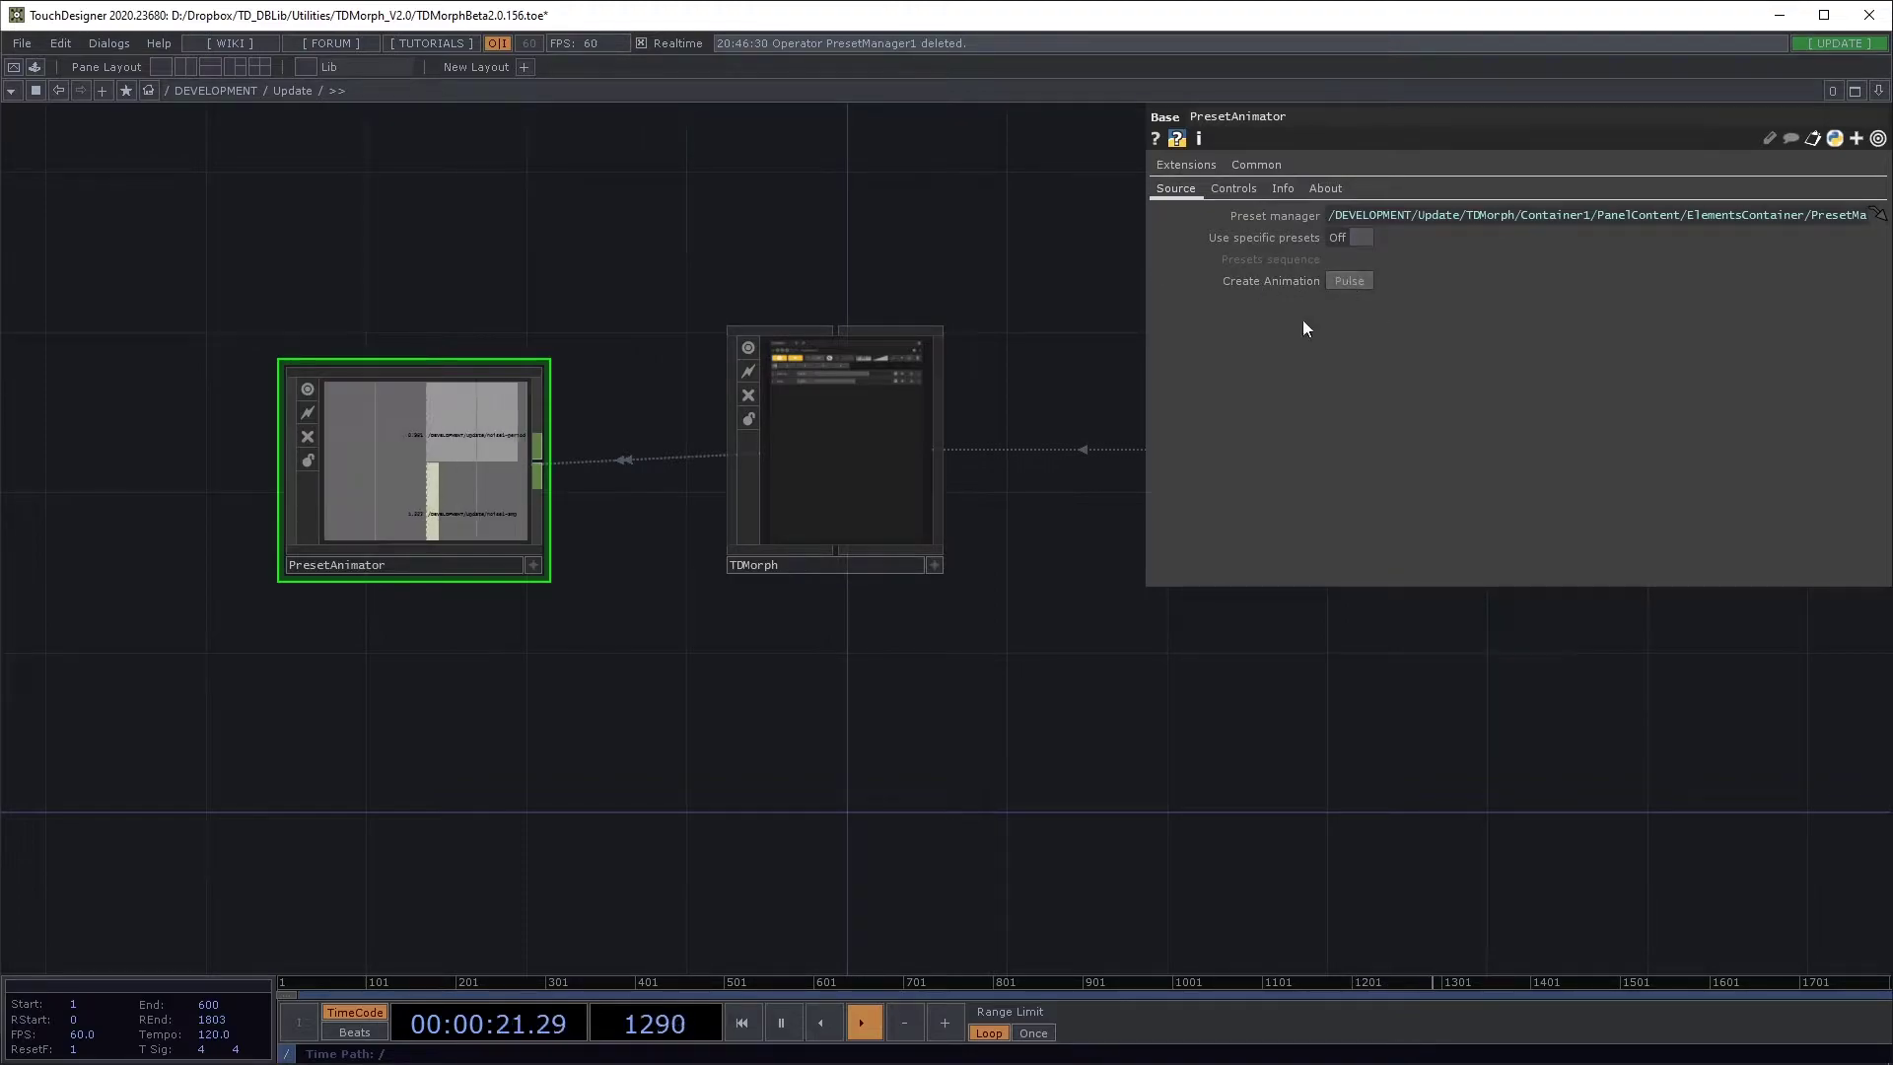
left_click_drag(542, 704, 659, 725)
scroll(631, 553, "up", 2)
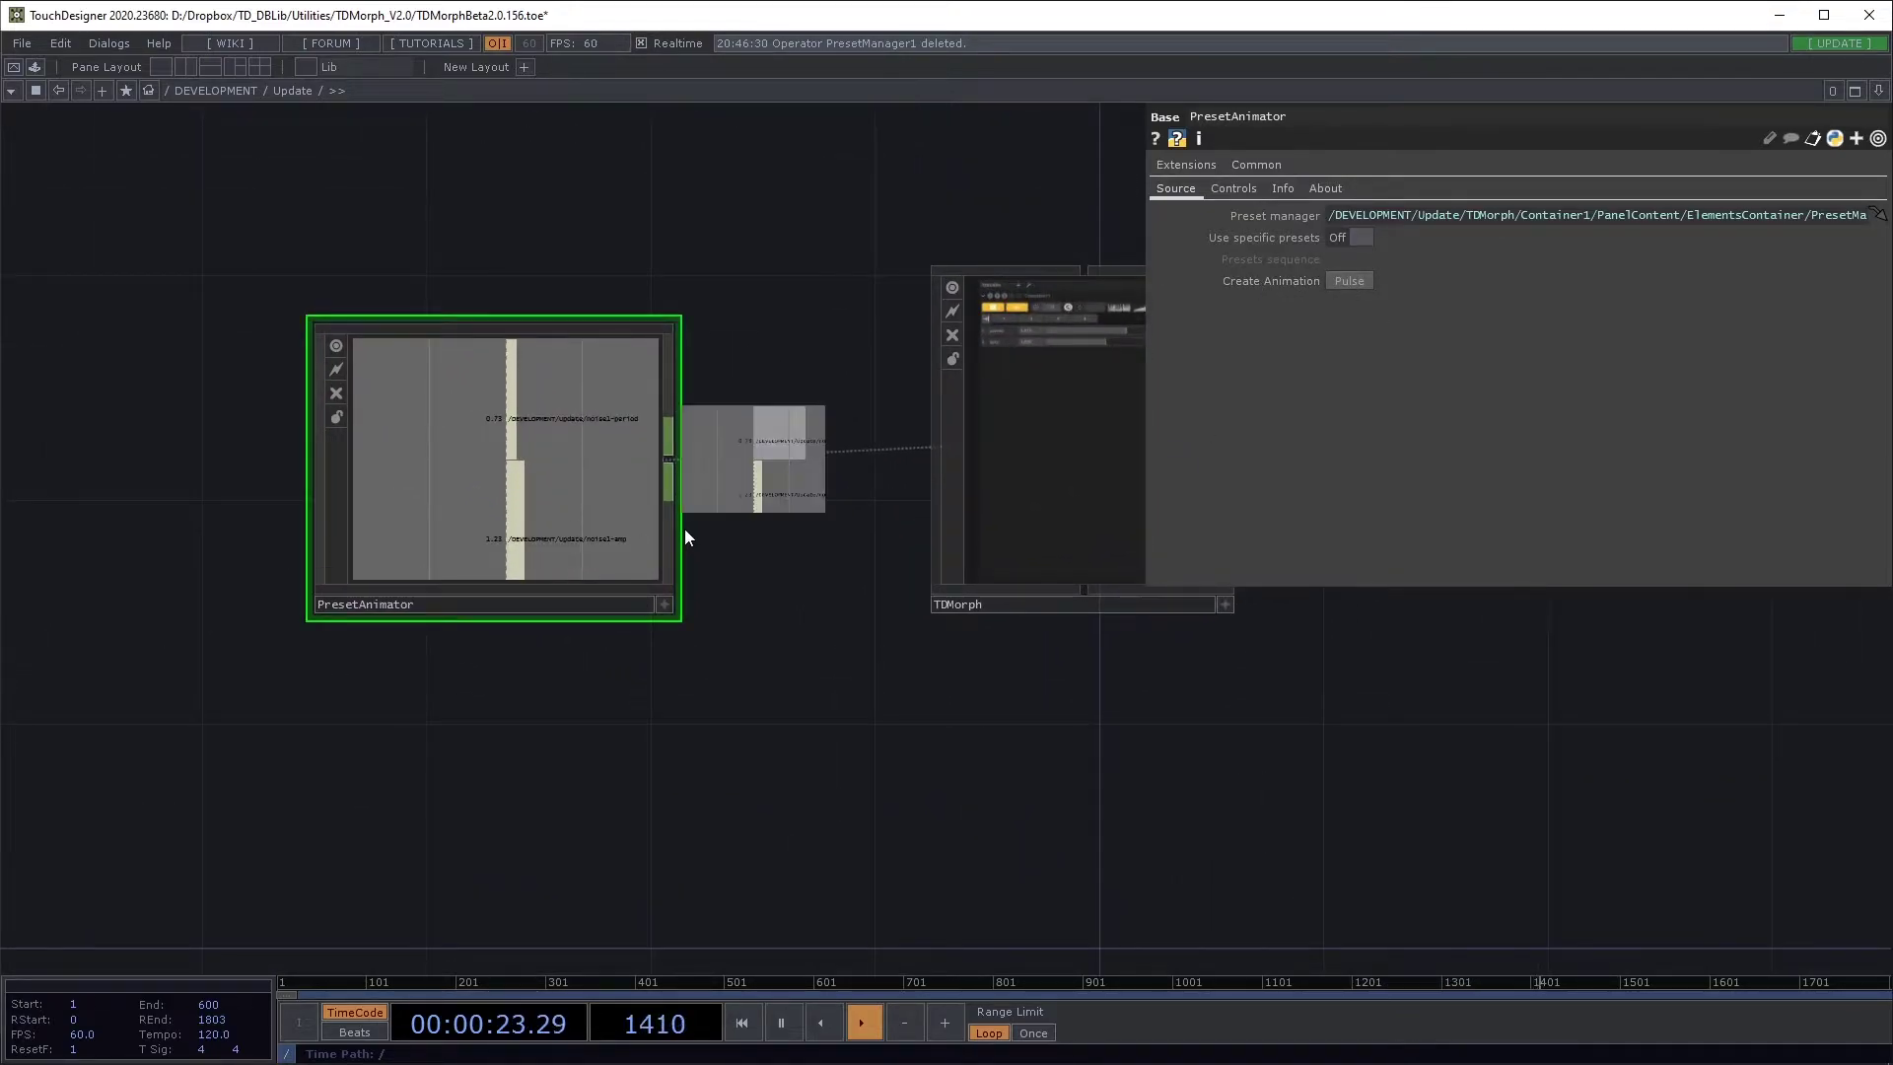
left_click_drag(880, 574, 724, 624)
scroll(892, 364, "up", 8)
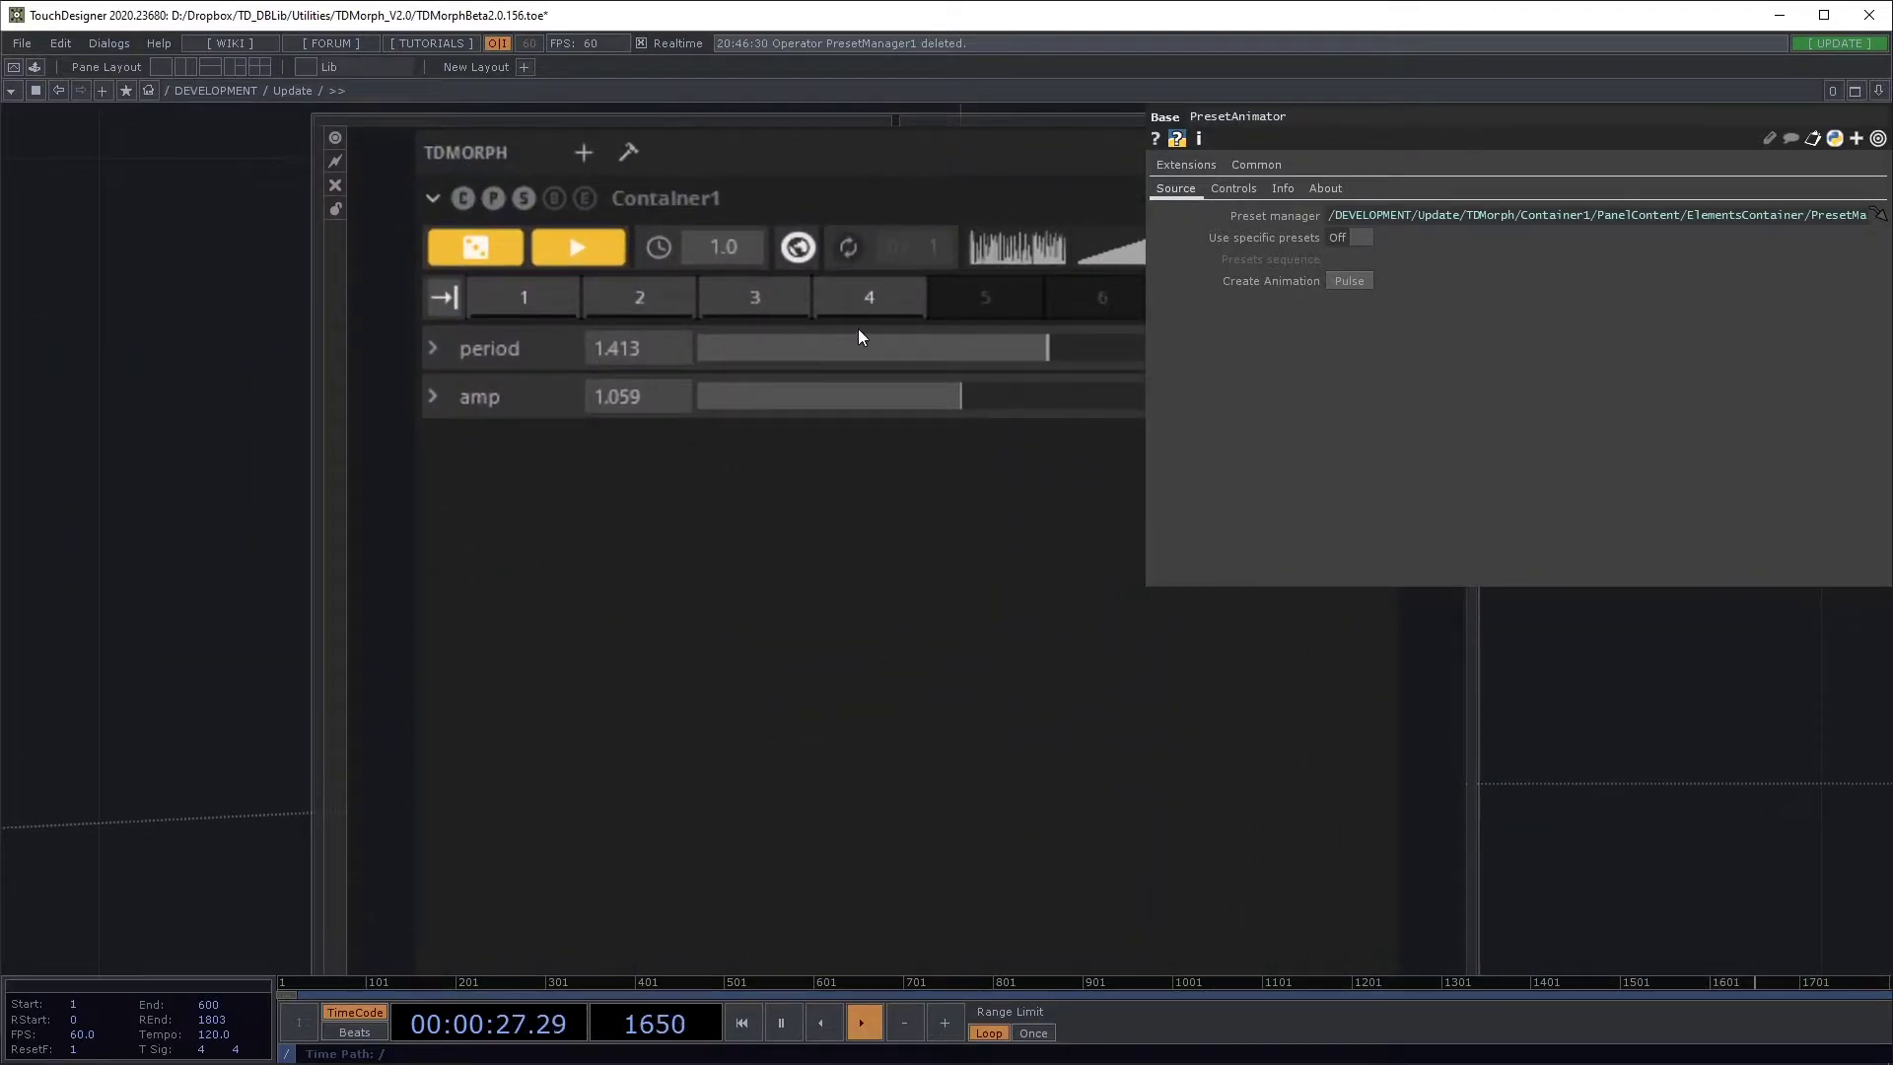
scroll(857, 335, "down", 8)
left_click_drag(635, 352, 664, 310)
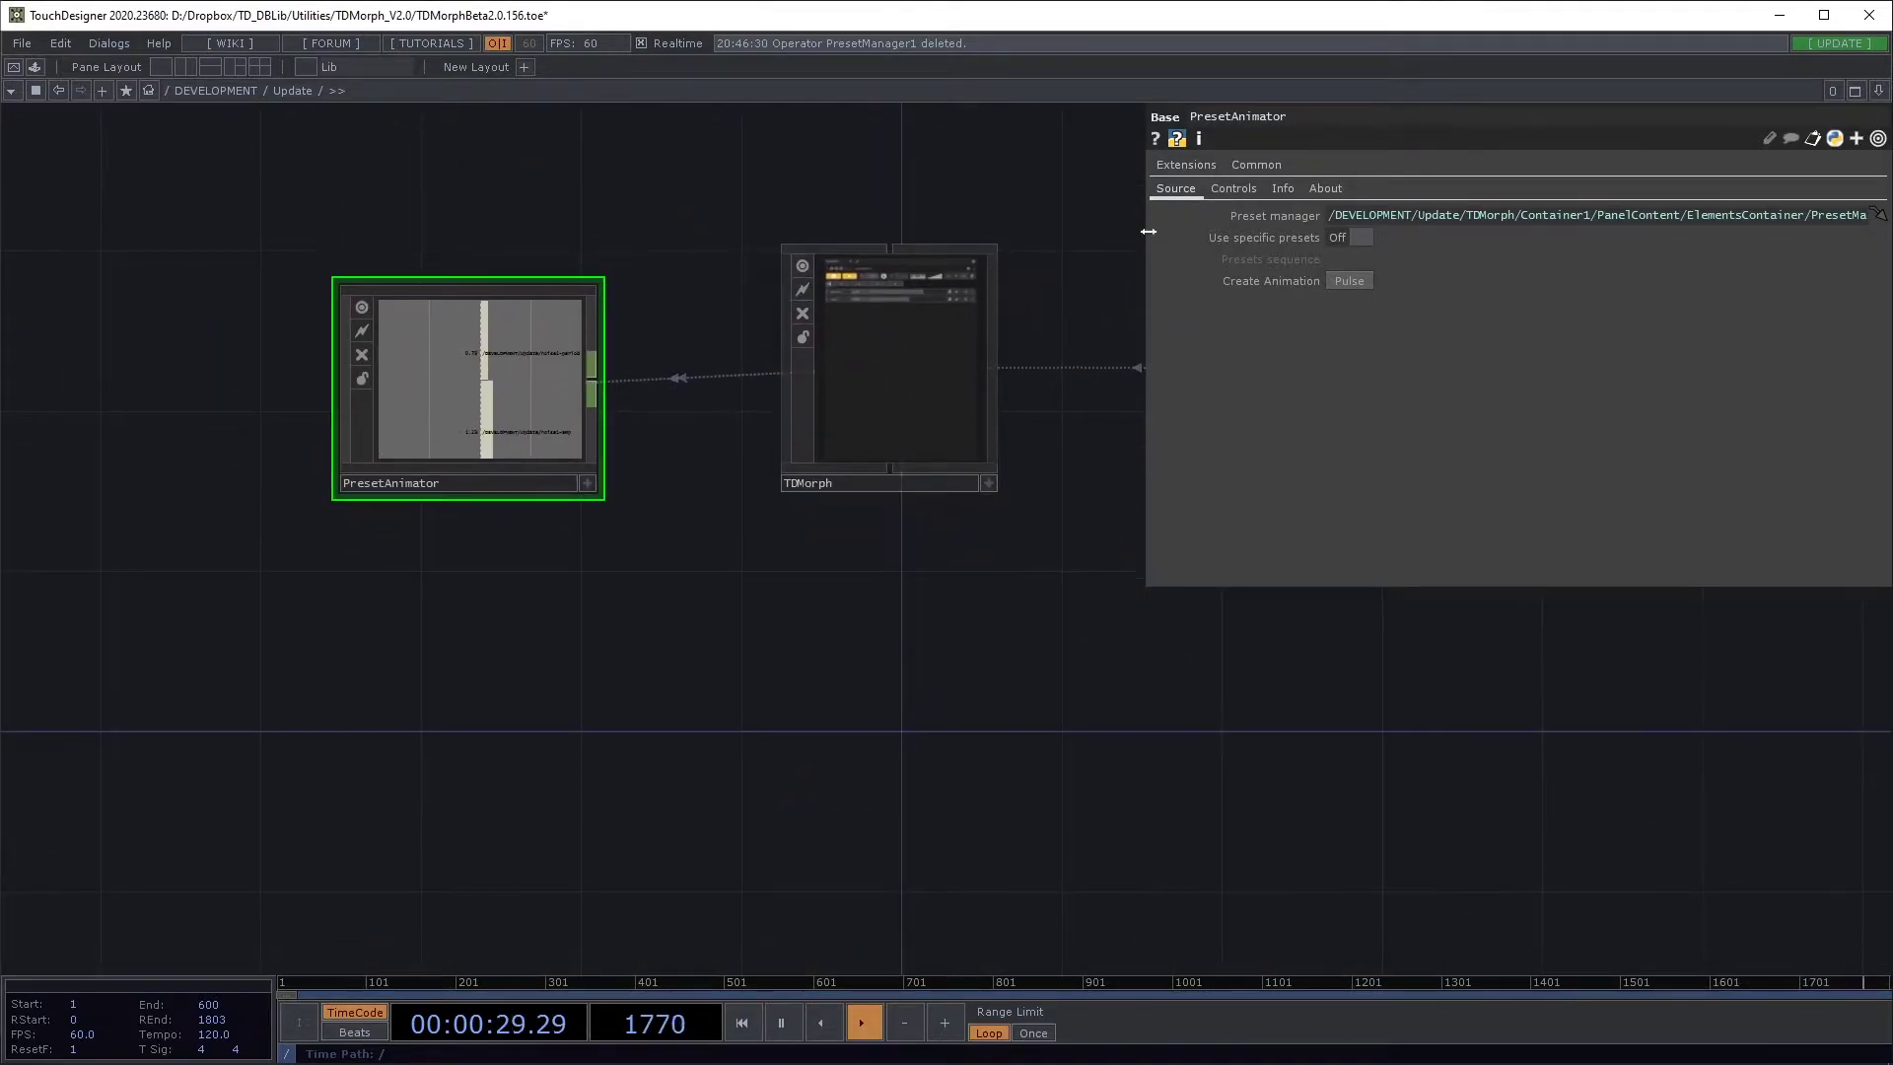
Step: Open the PresetAnimator animation for editing and display the full noise1-period and noise1-amp curves
left_click(1228, 187)
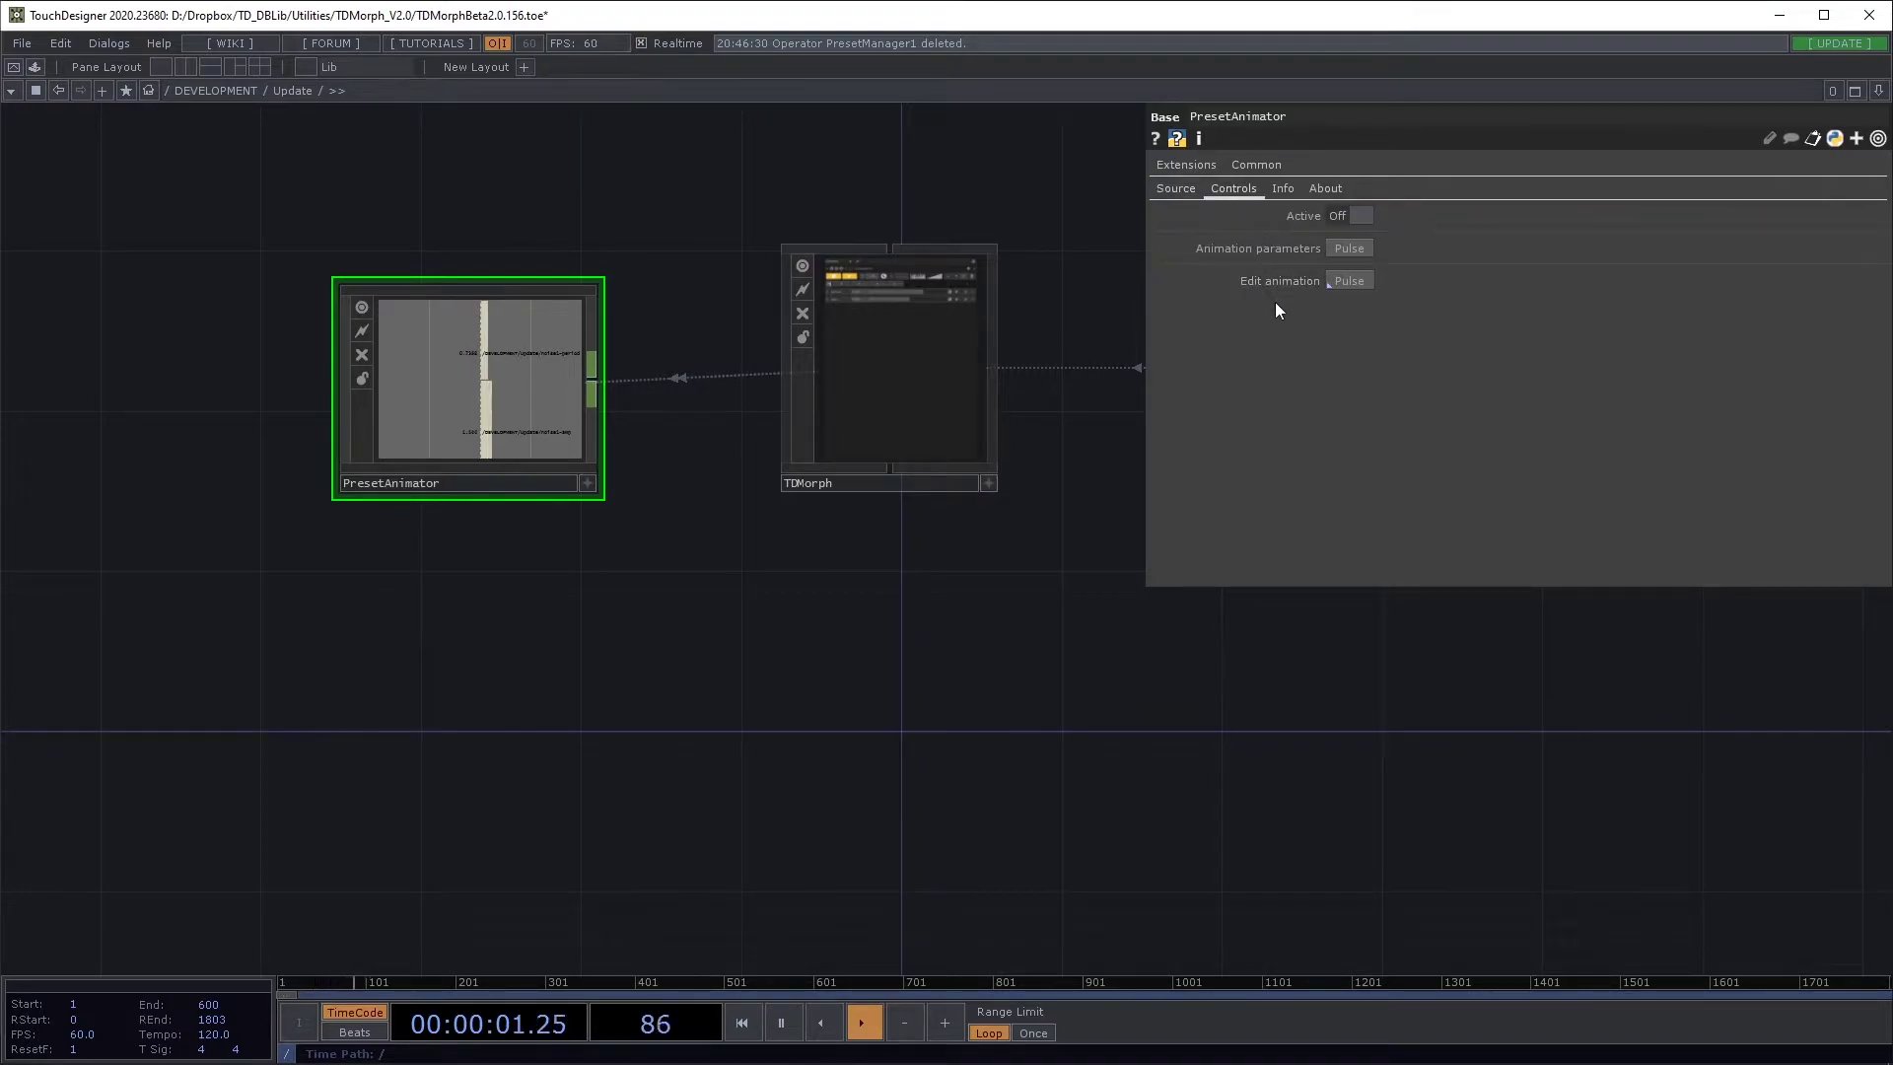
left_click(1350, 283)
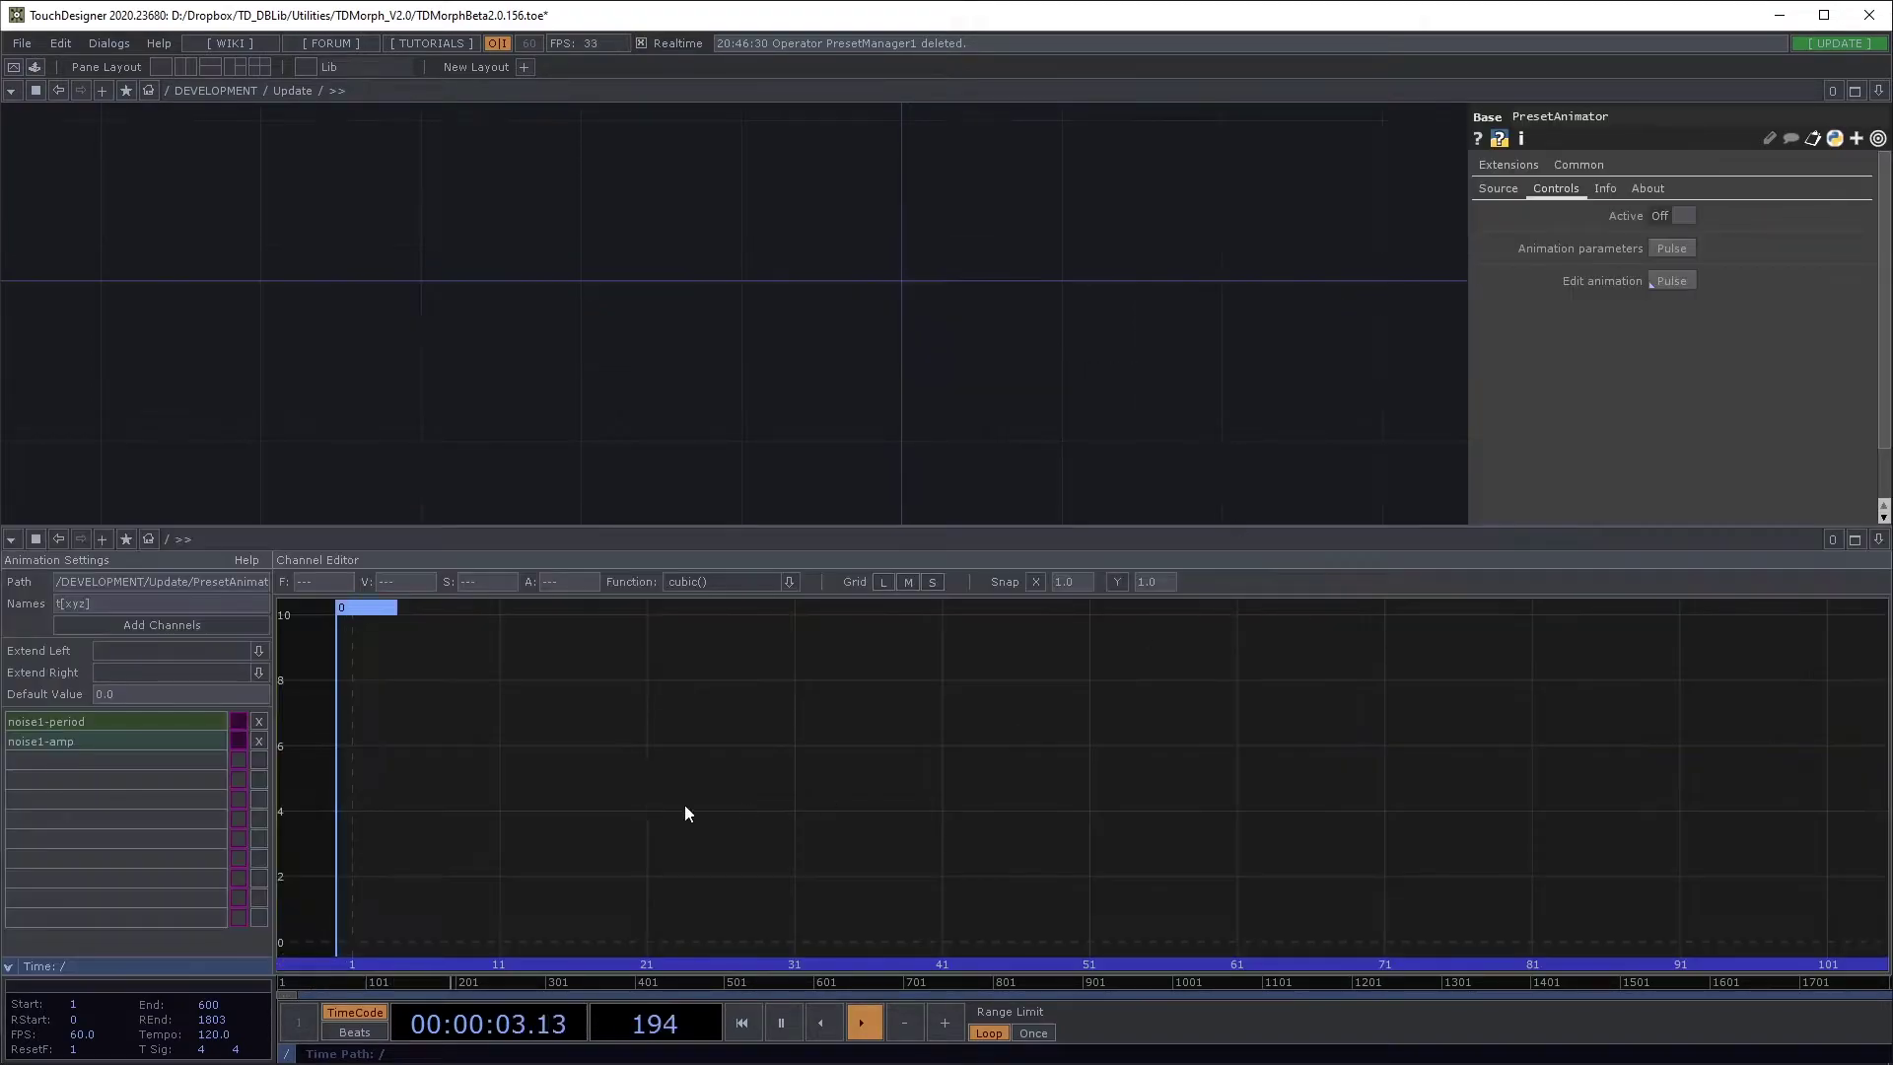
left_click(159, 717)
left_click(167, 743, "shift")
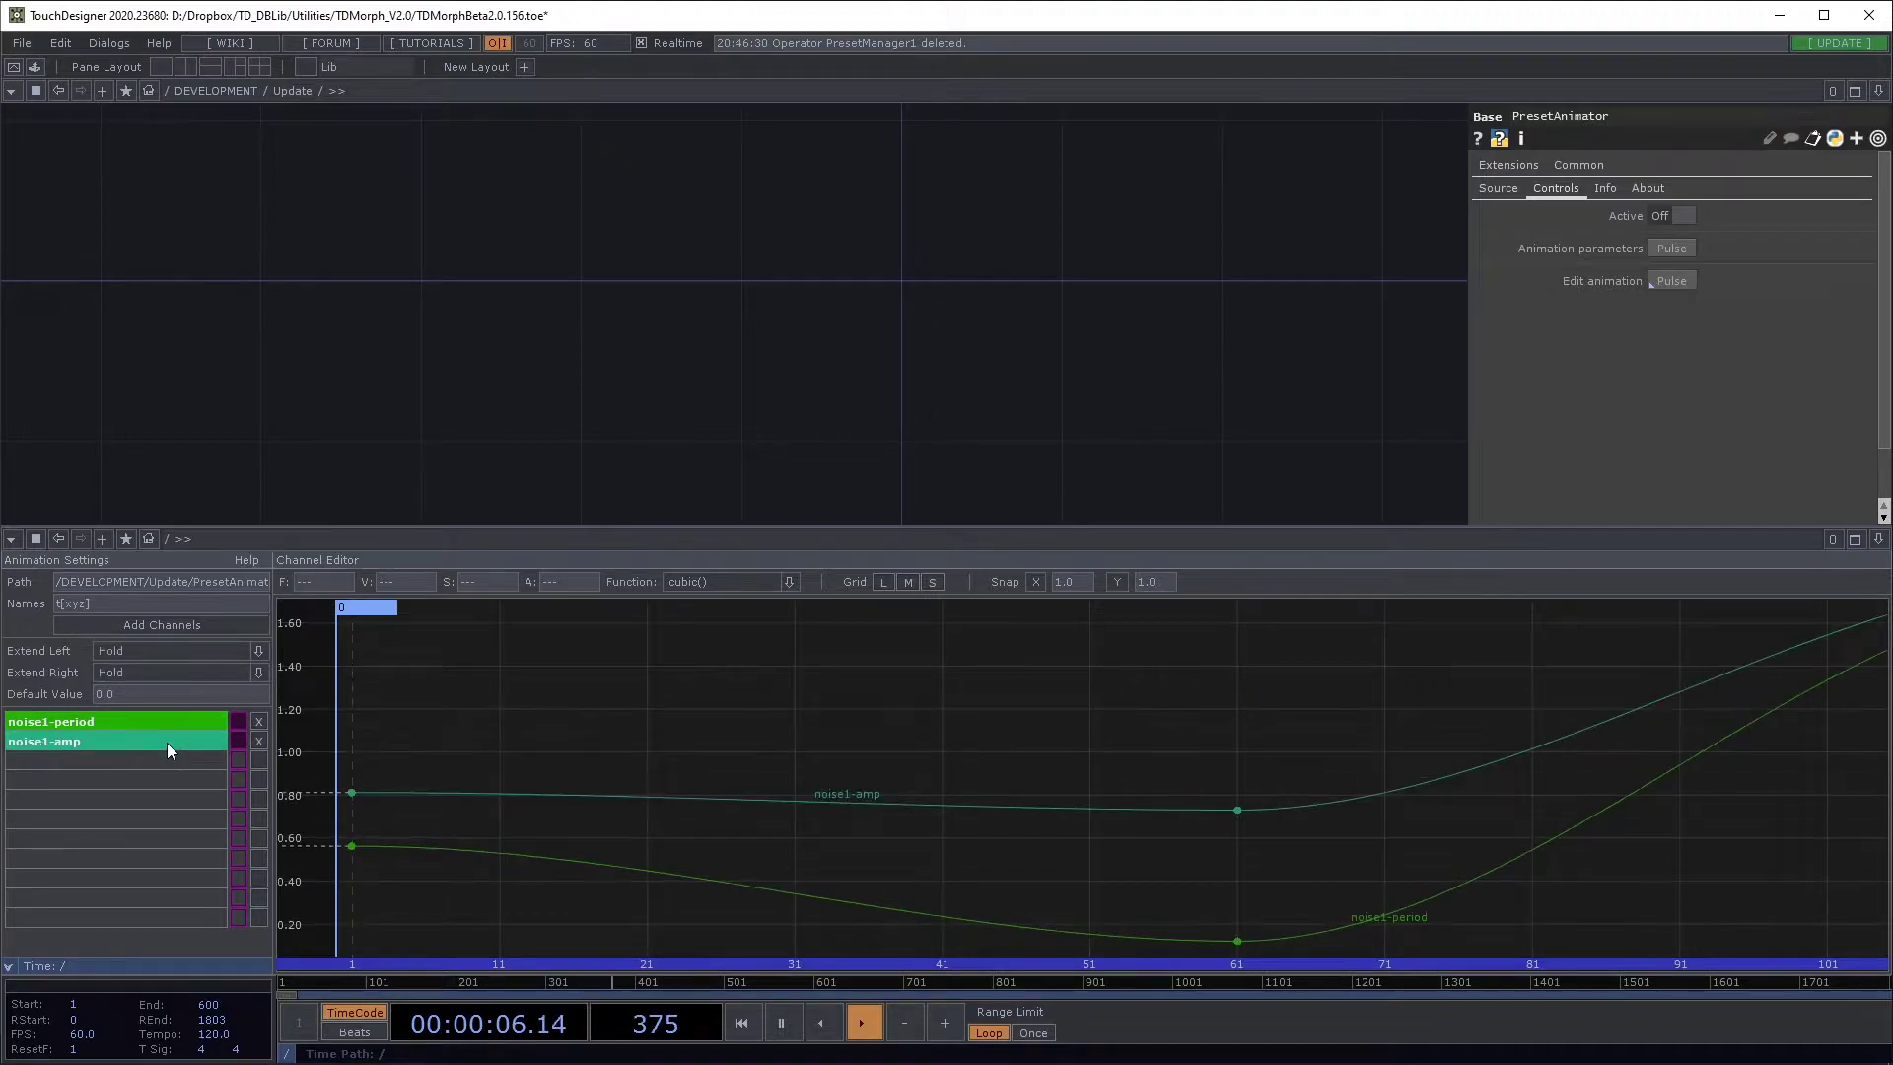
left_click(868, 722)
key("h")
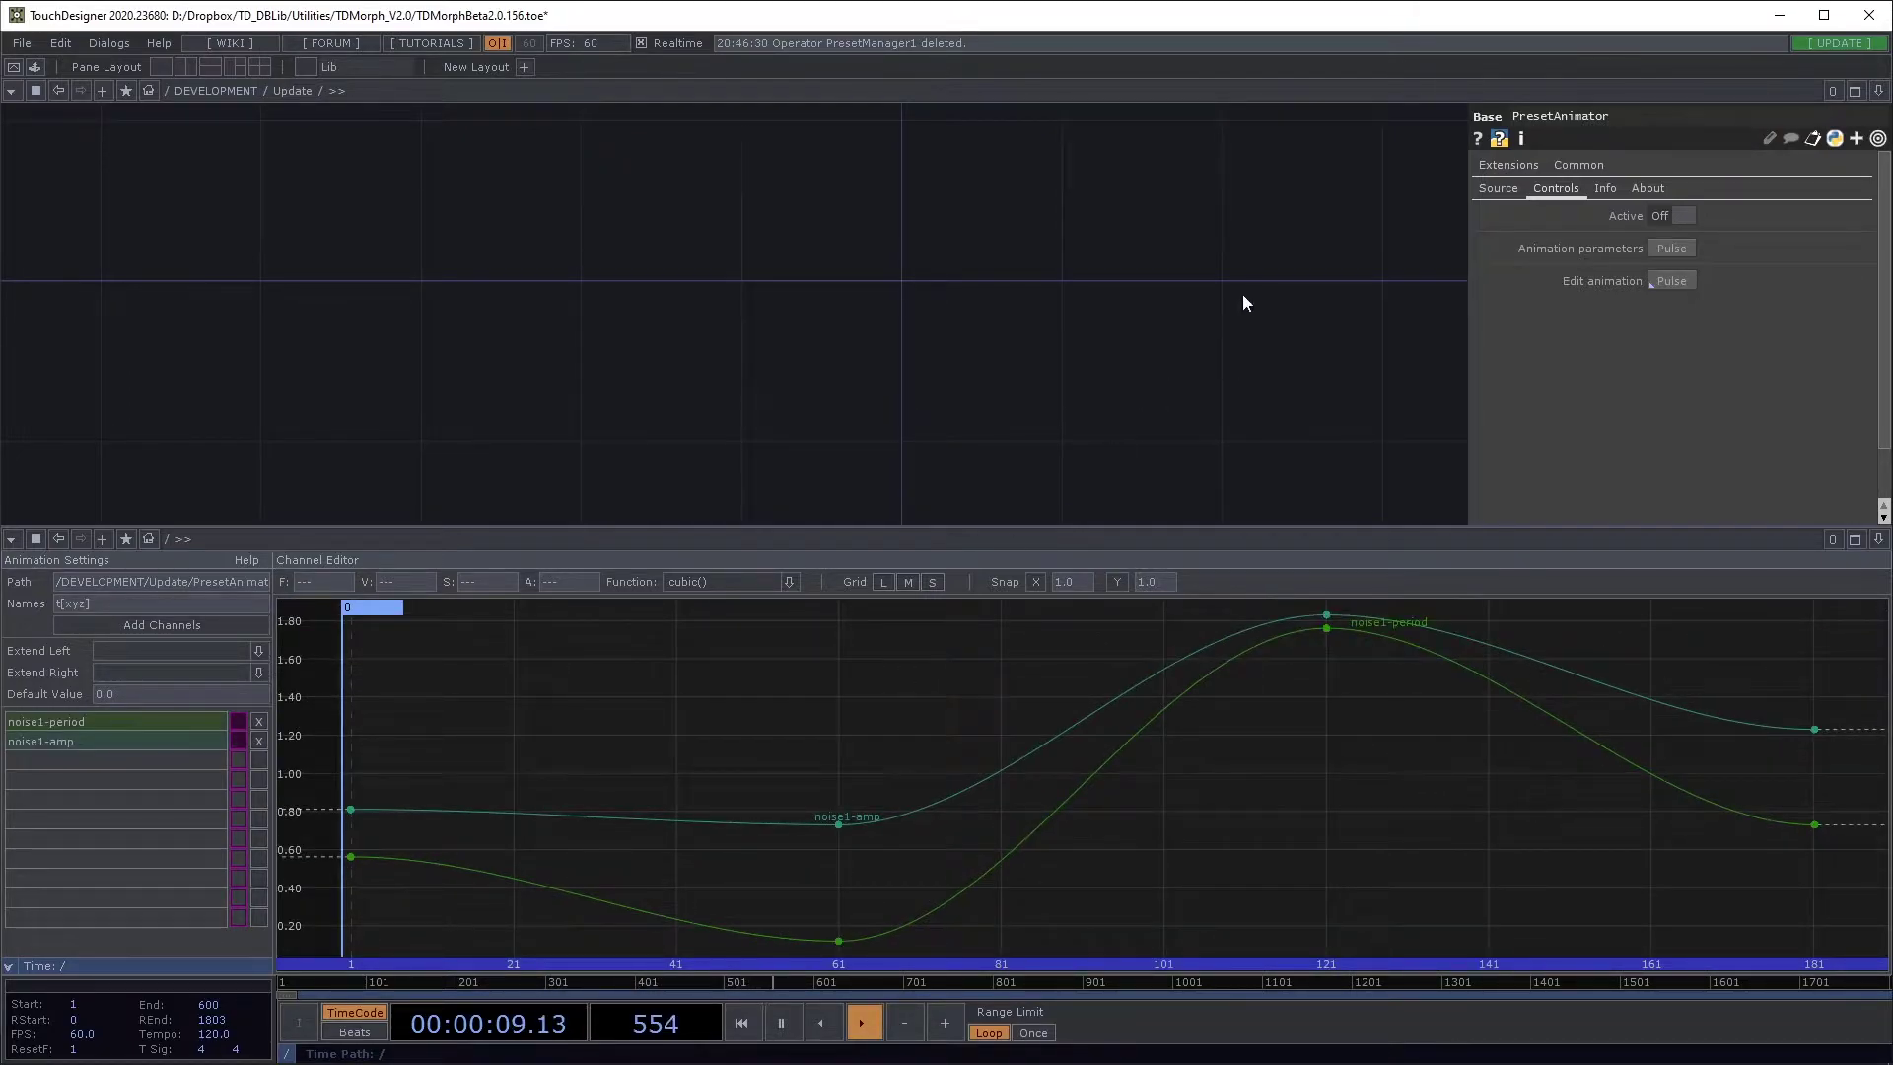
Step: Examine the TDMorph presets and the noise1 node in the network alongside the animation curves
key("h")
scroll(582, 190, "up", 8)
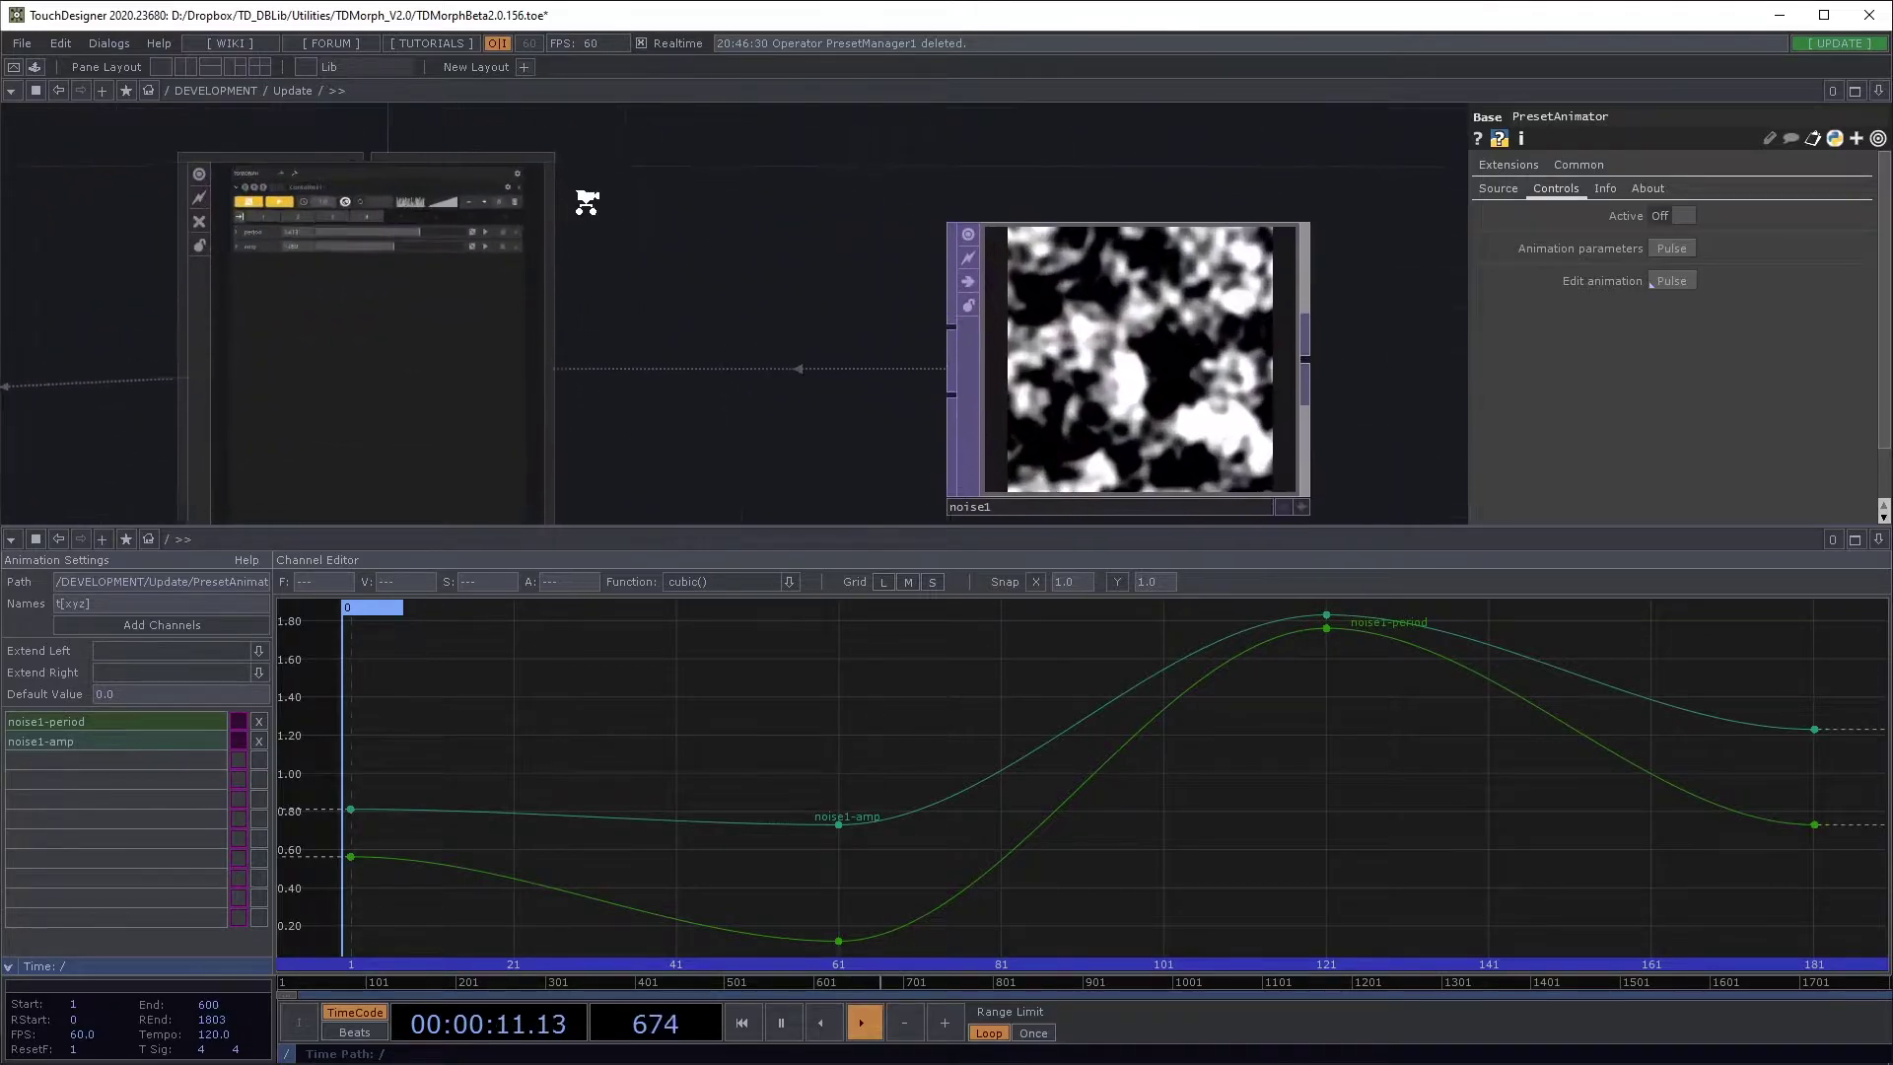
left_click_drag(840, 293, 962, 311)
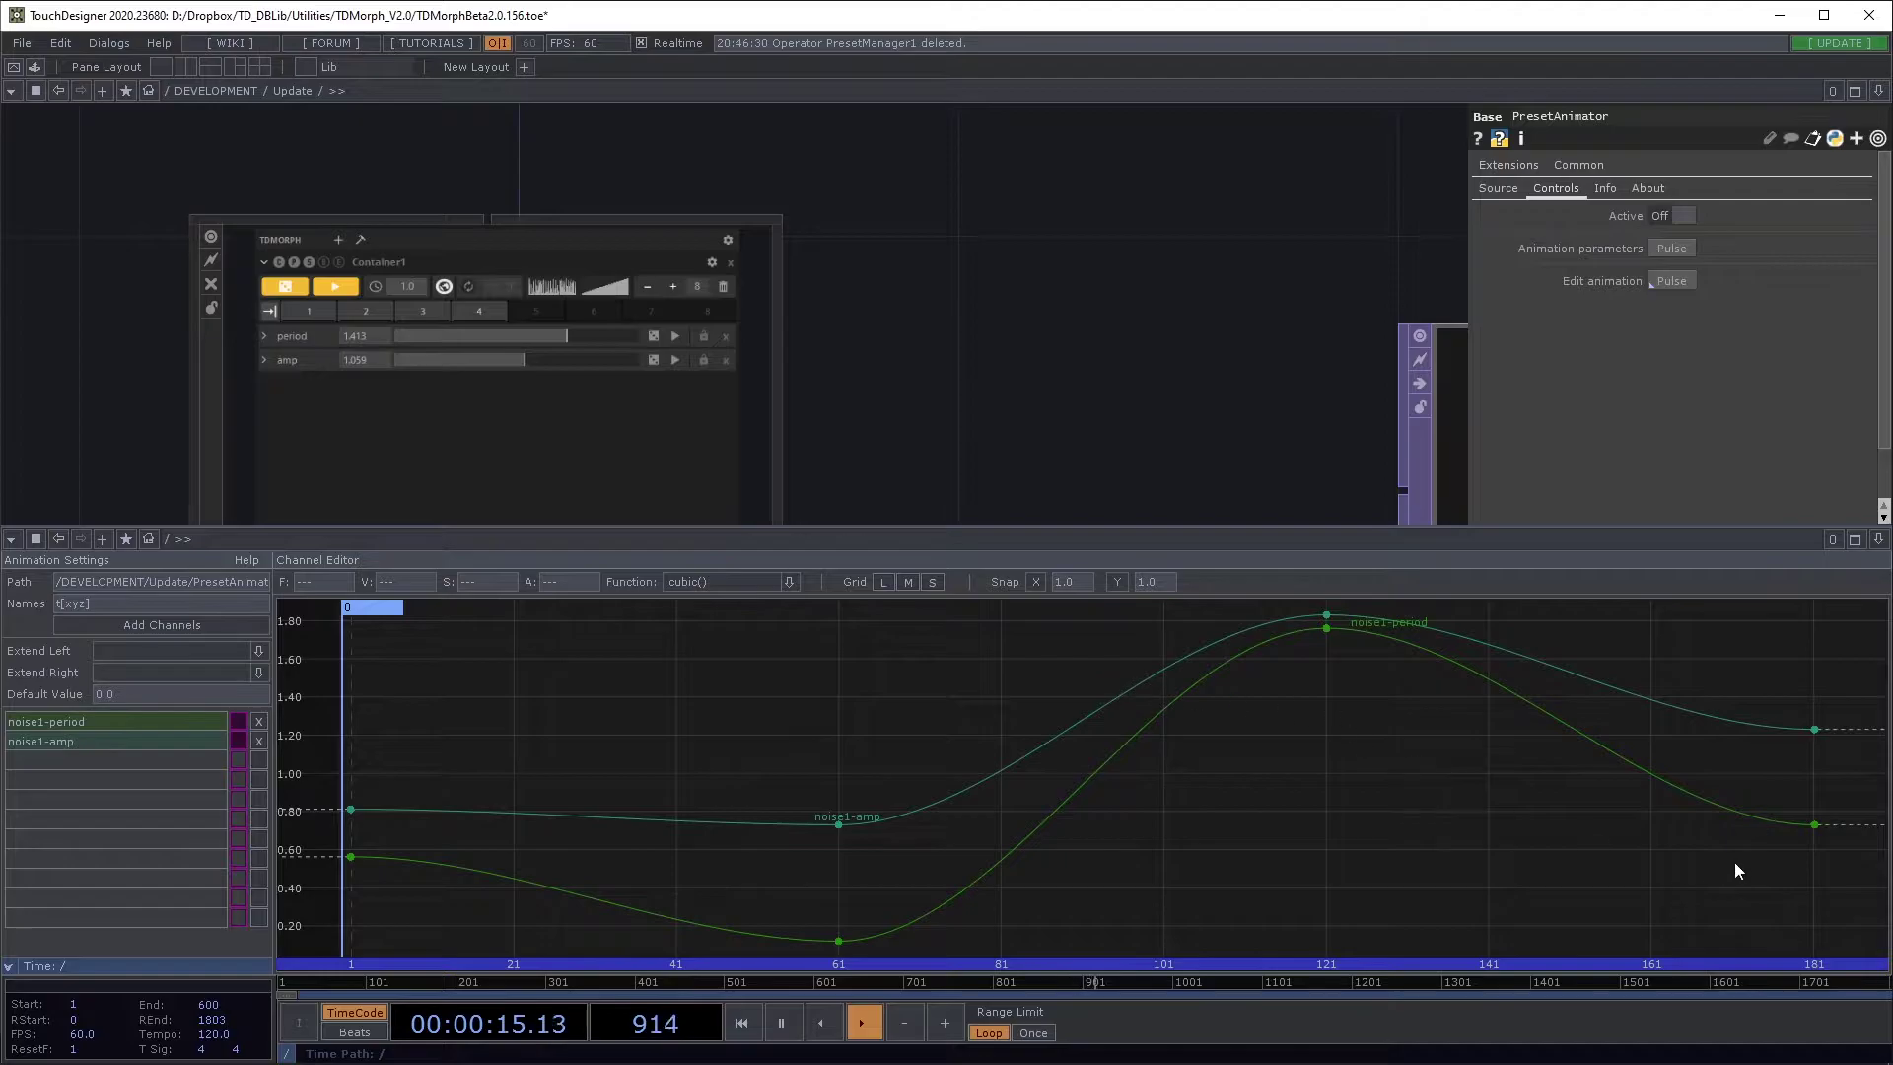
key("h")
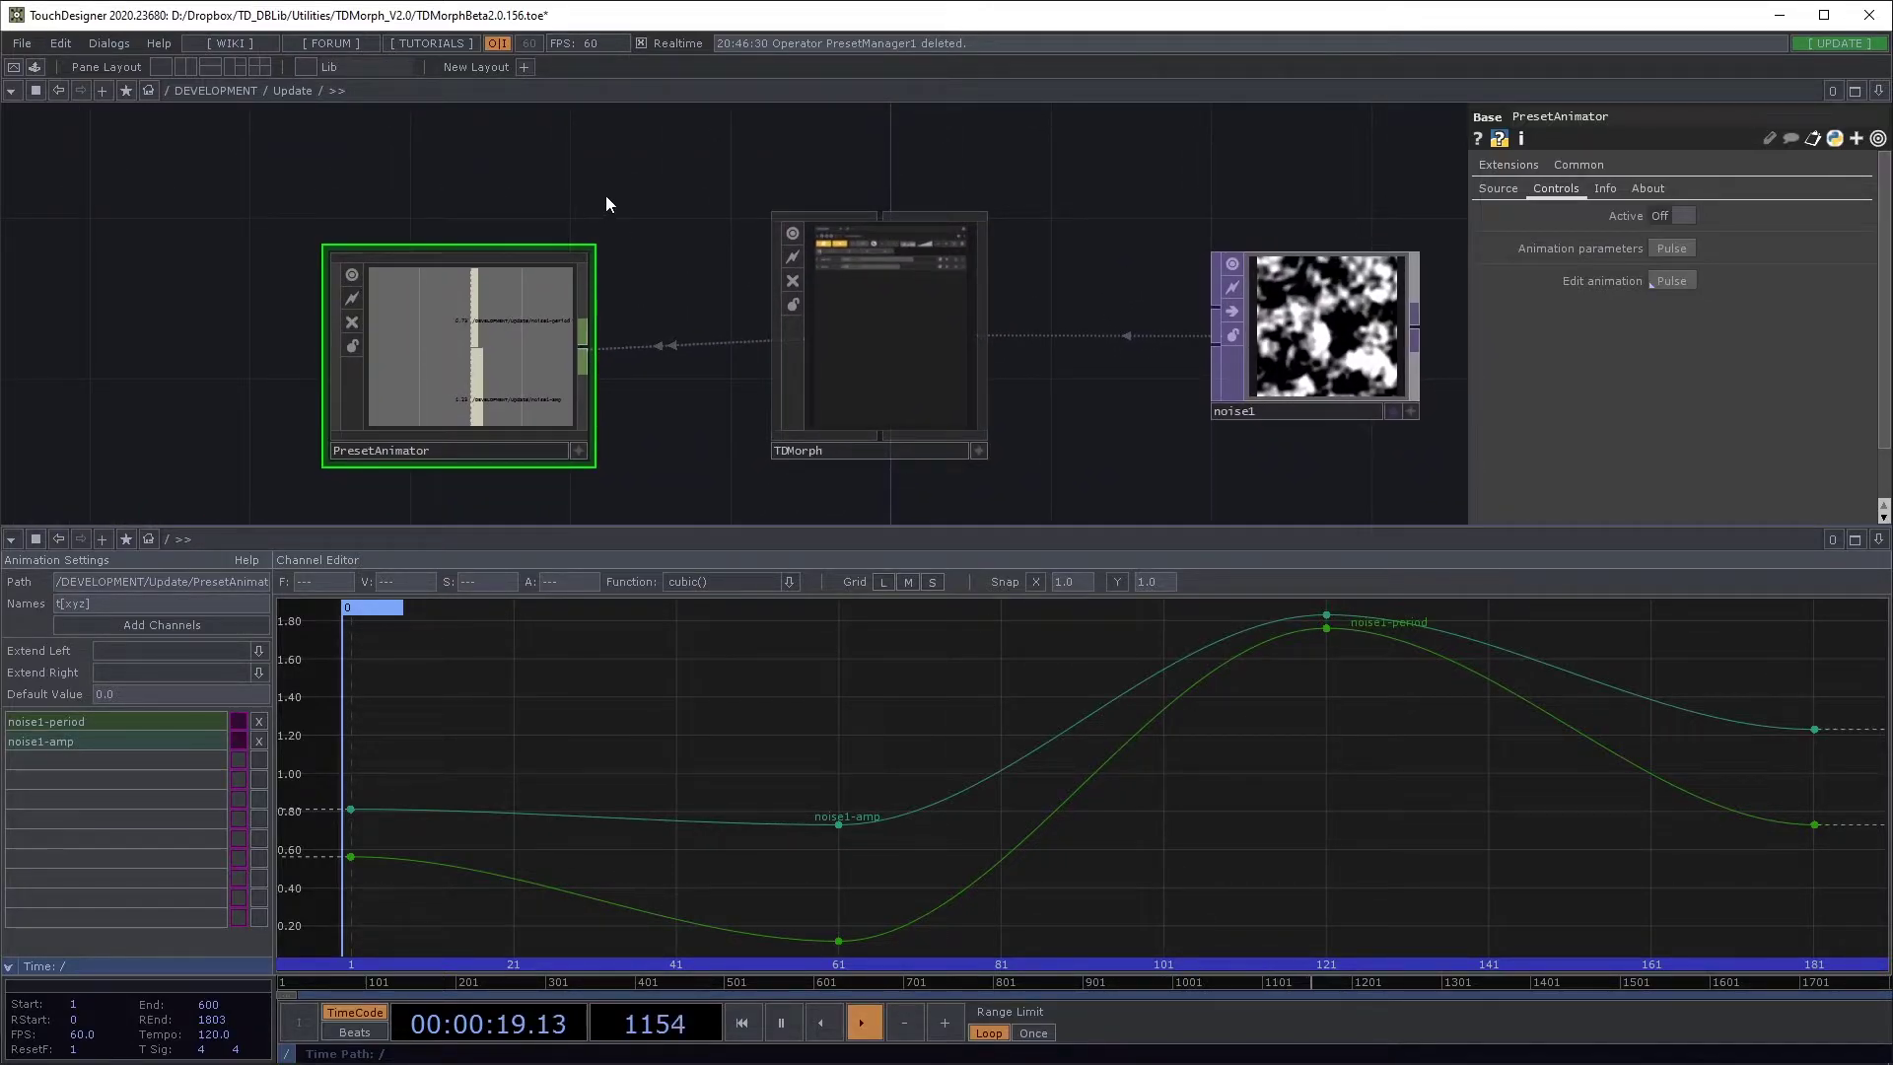
left_click_drag(605, 195, 541, 181)
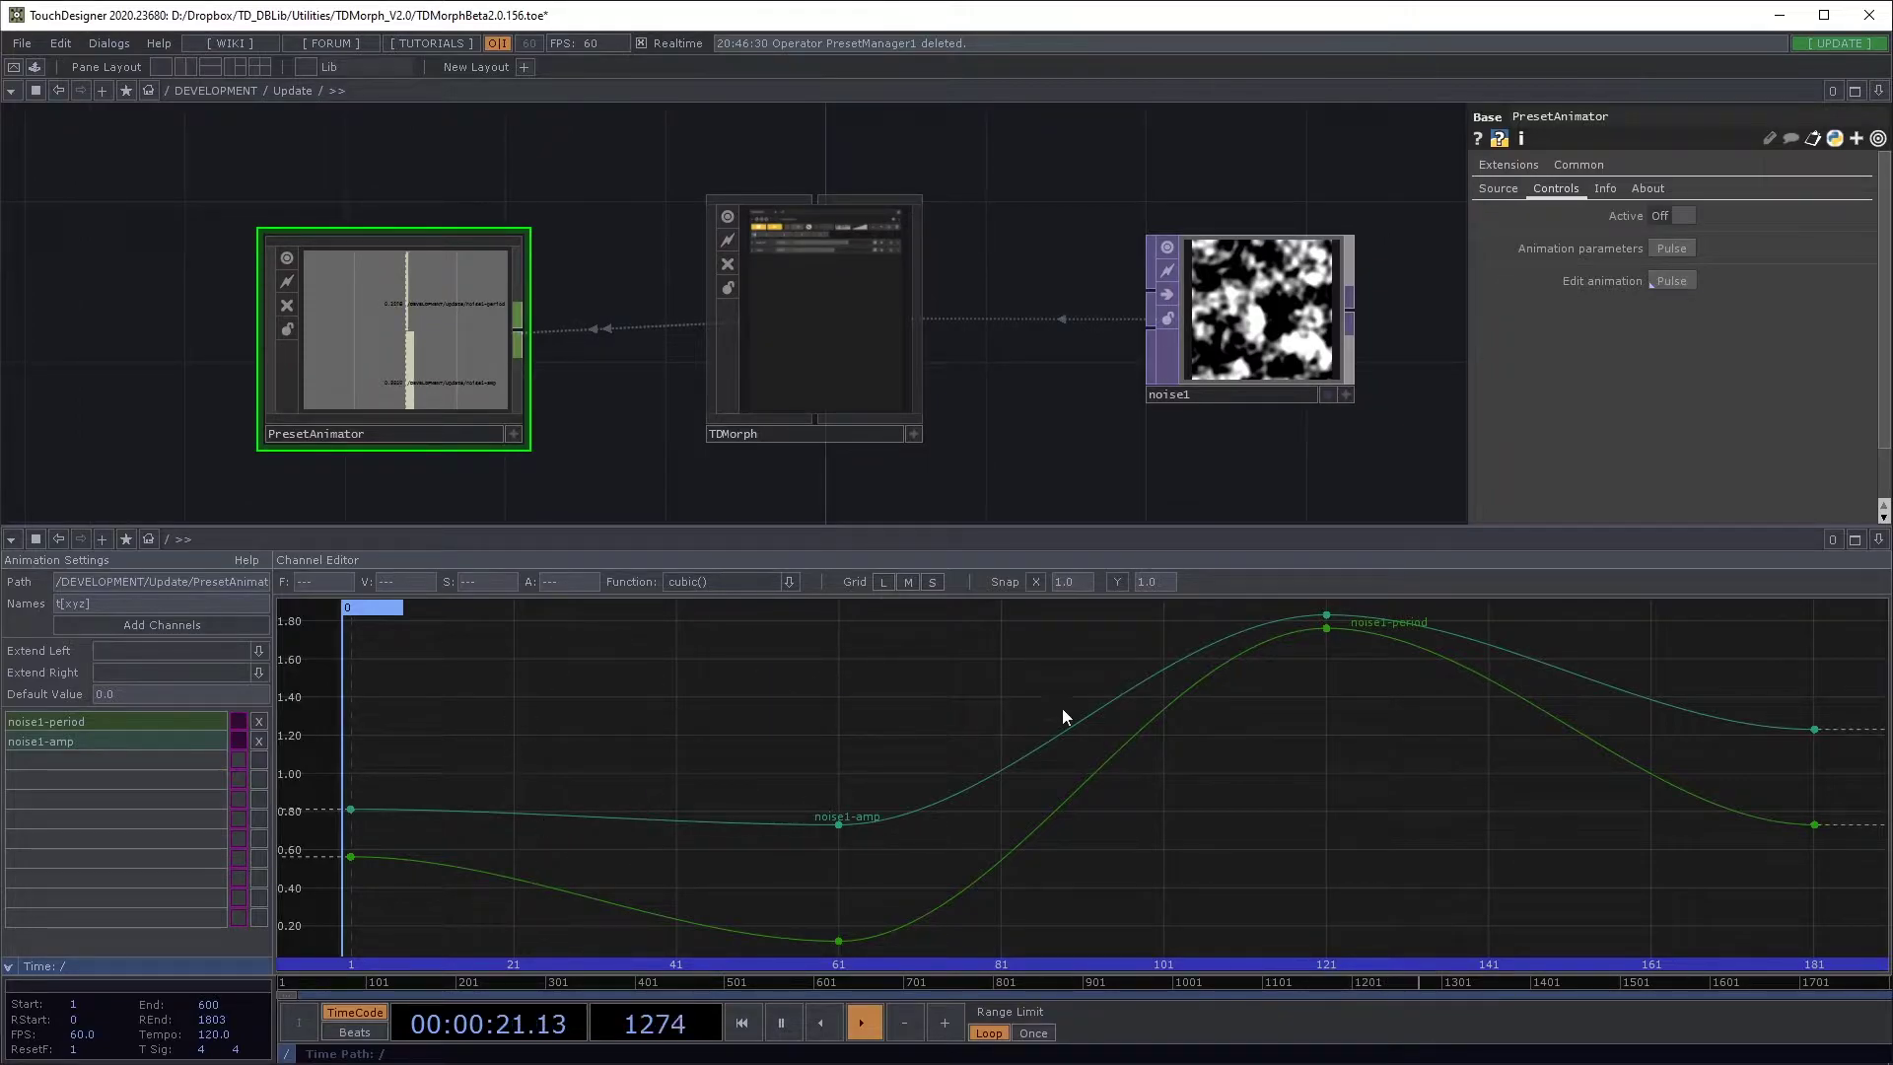
middle_click_drag(974, 201, 861, 276)
middle_click_drag(470, 308, 518, 271)
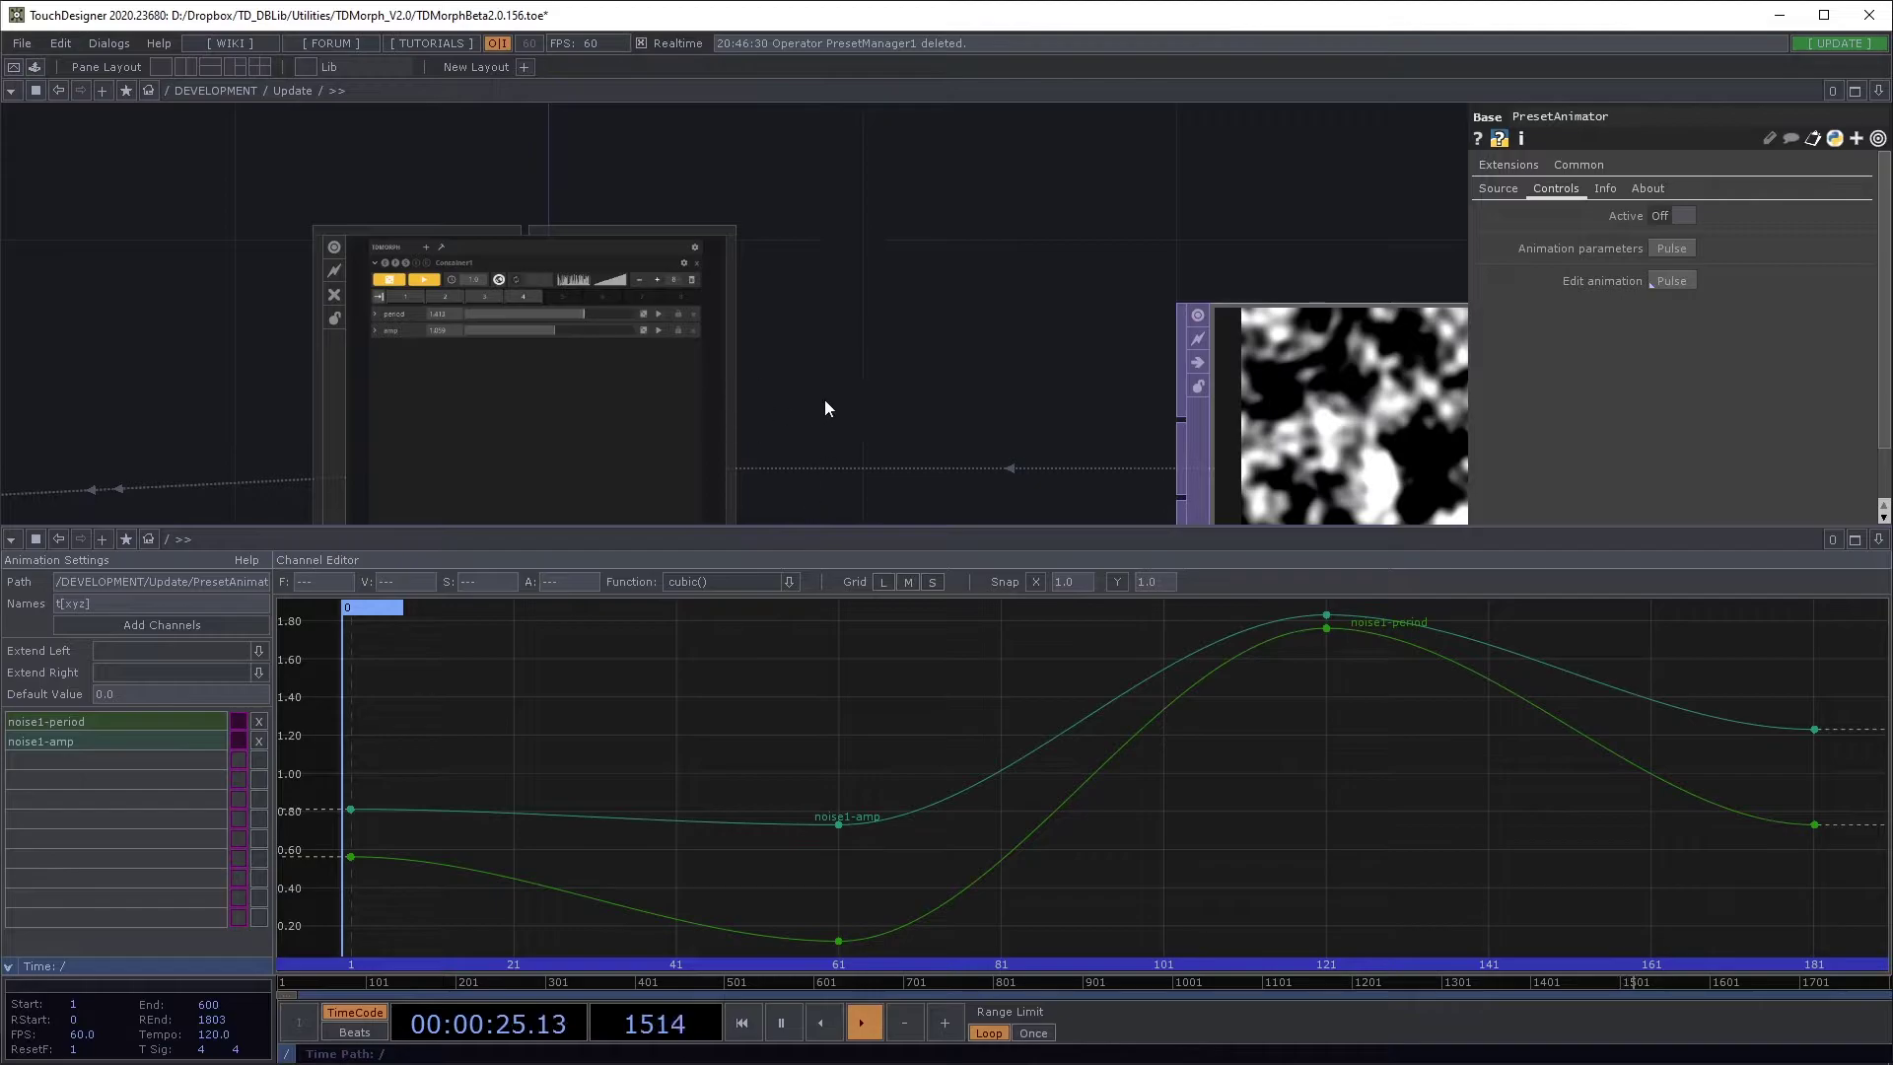
scroll(820, 266, "down", 1)
scroll(885, 320, "down", 2)
left_click_drag(900, 295, 907, 273)
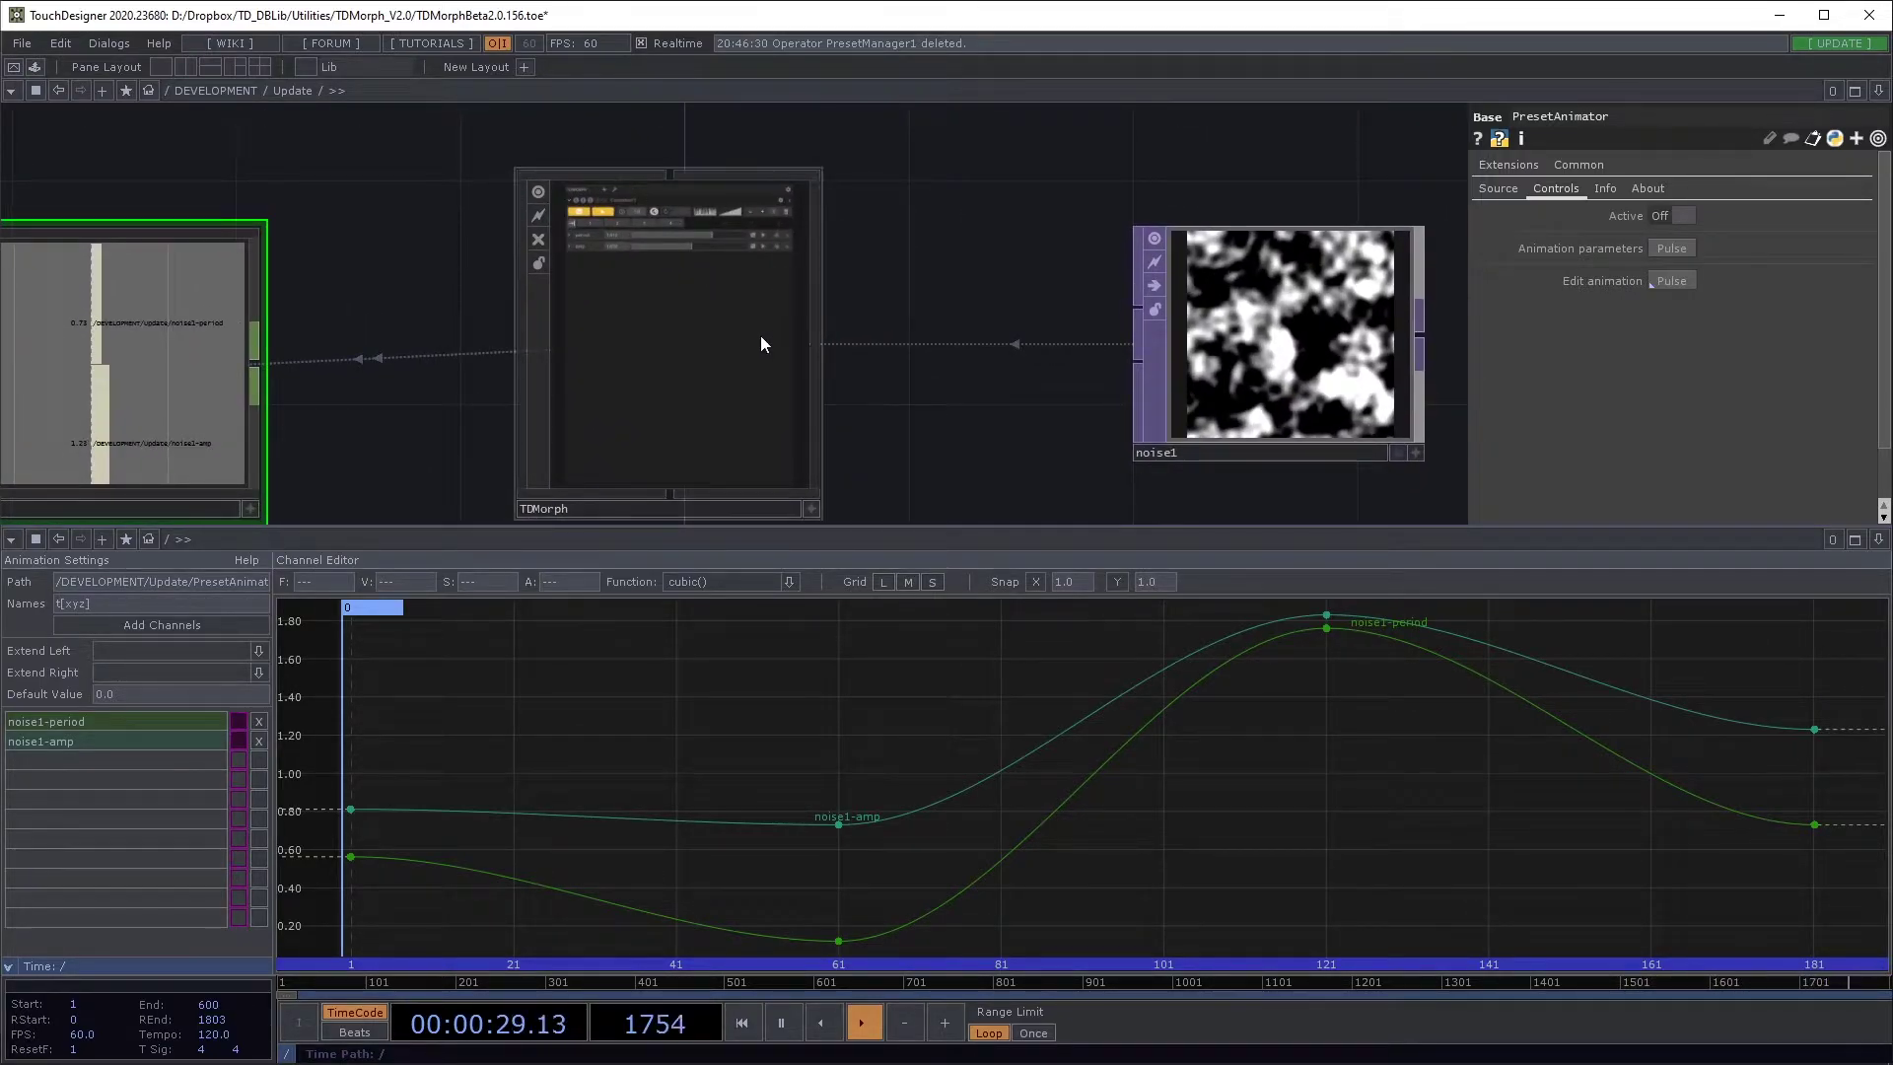
Step: Turn off the node viewer of TDMorph and bring all three nodes into view
left_click(538, 193)
left_click_drag(883, 312, 1022, 279)
scroll(1022, 279, "down", 2)
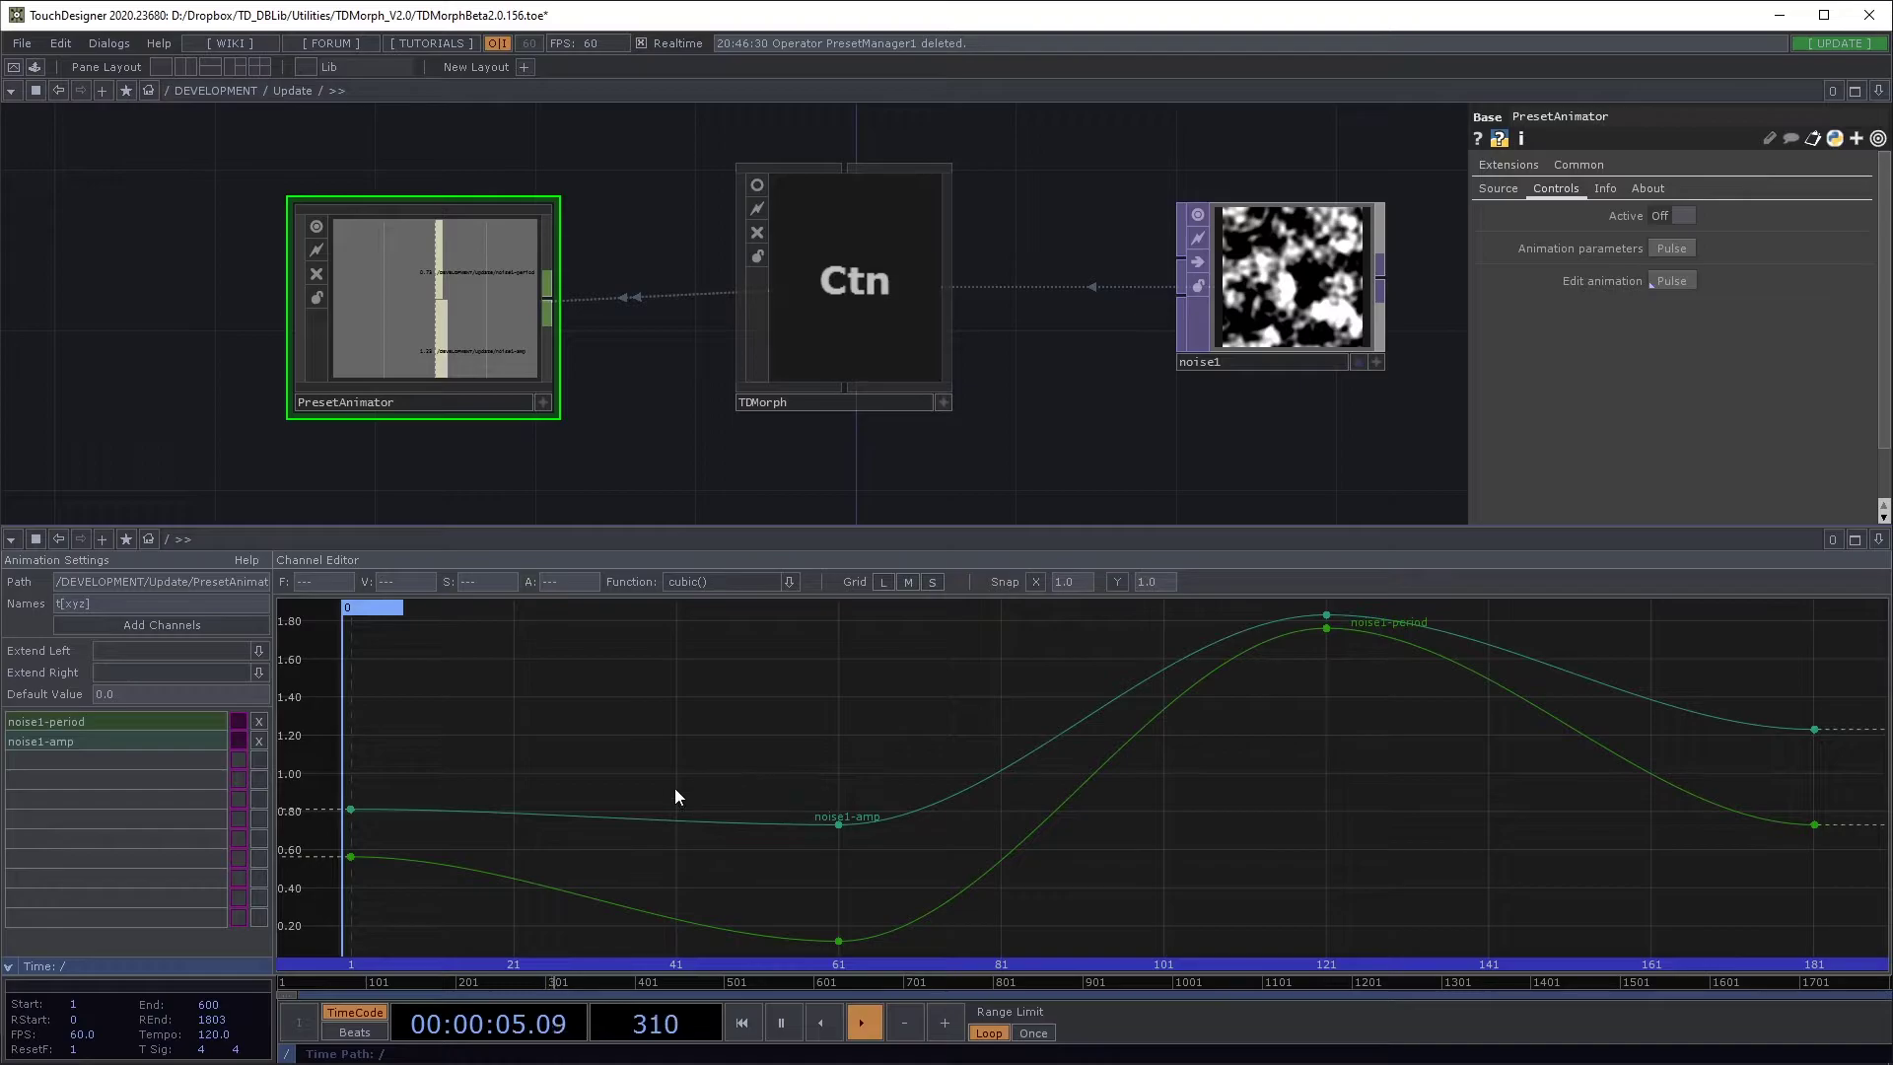
Step: Add a key to the noise1-amp curve at frame 33 with a value of about 1.28, then deselect it
left_click(588, 815, "ctrl")
left_click_drag(586, 816, 611, 720)
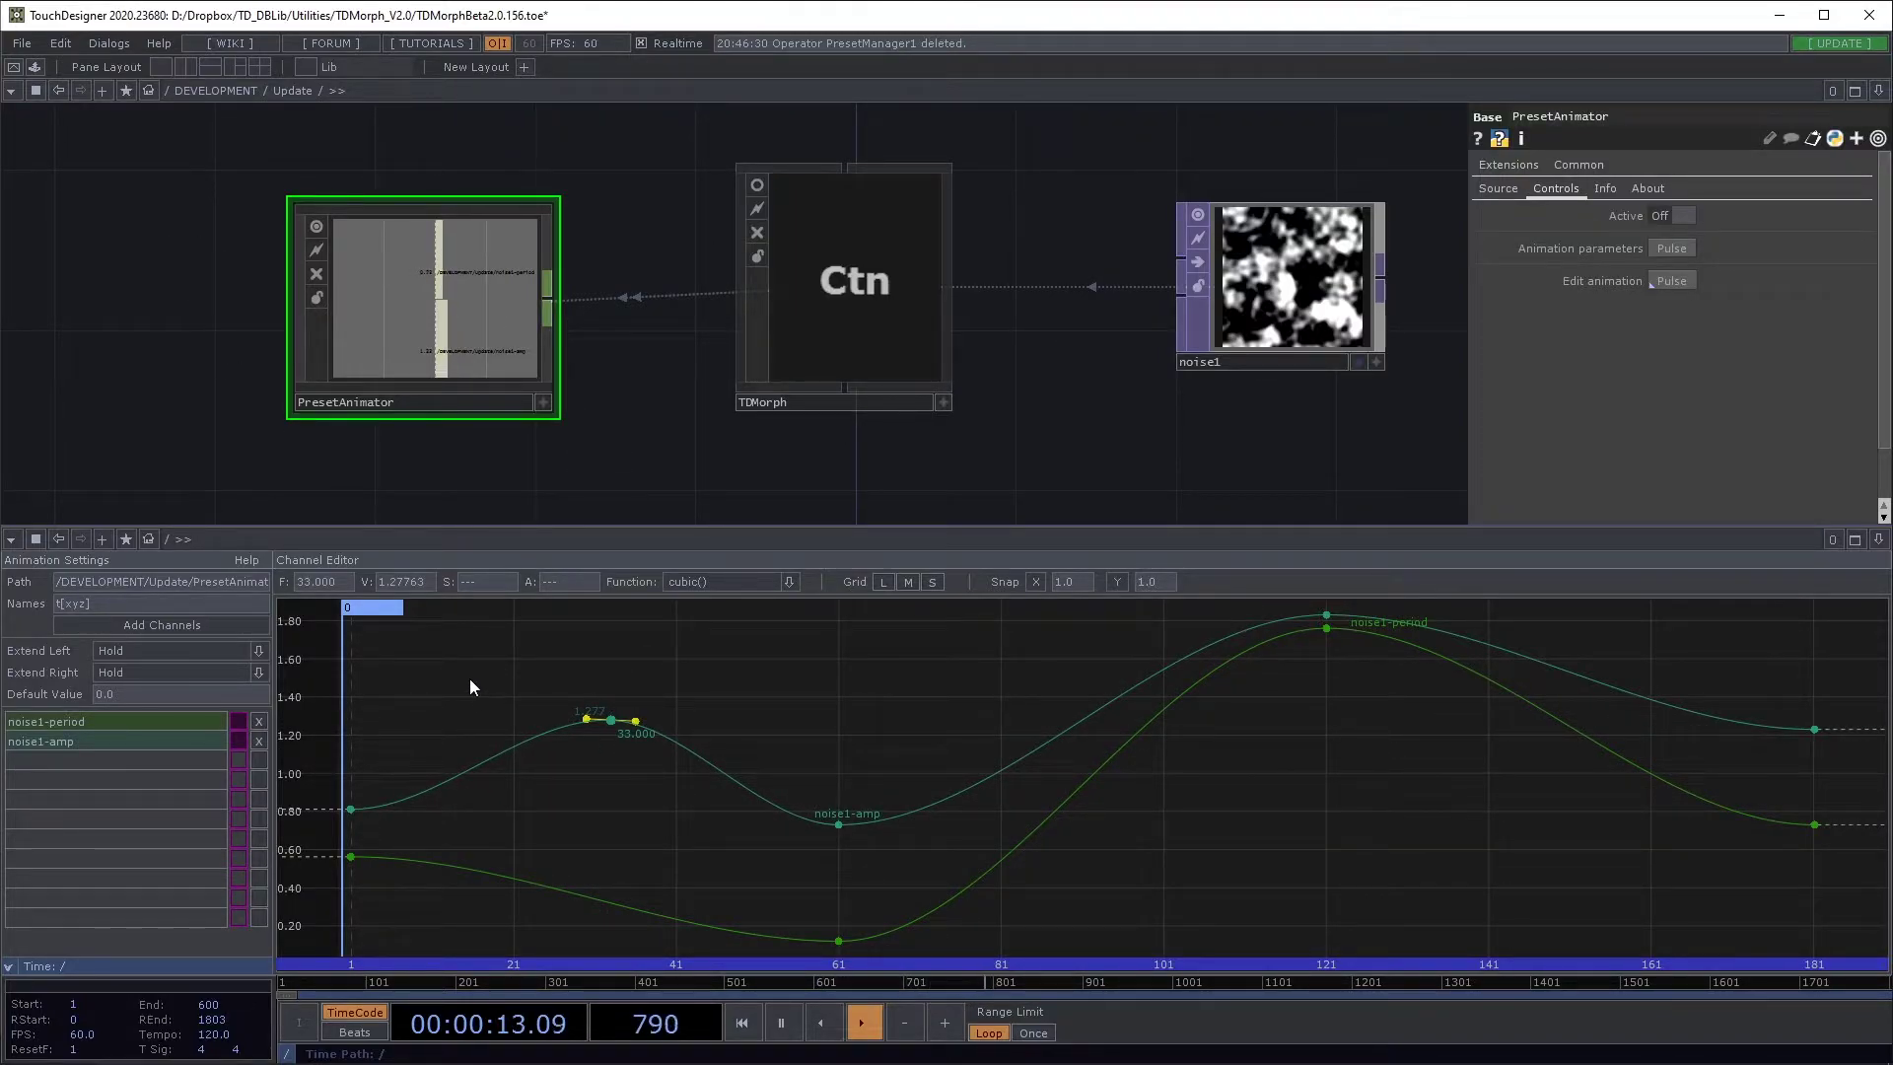
left_click_drag(641, 160, 230, 455)
left_click(795, 672)
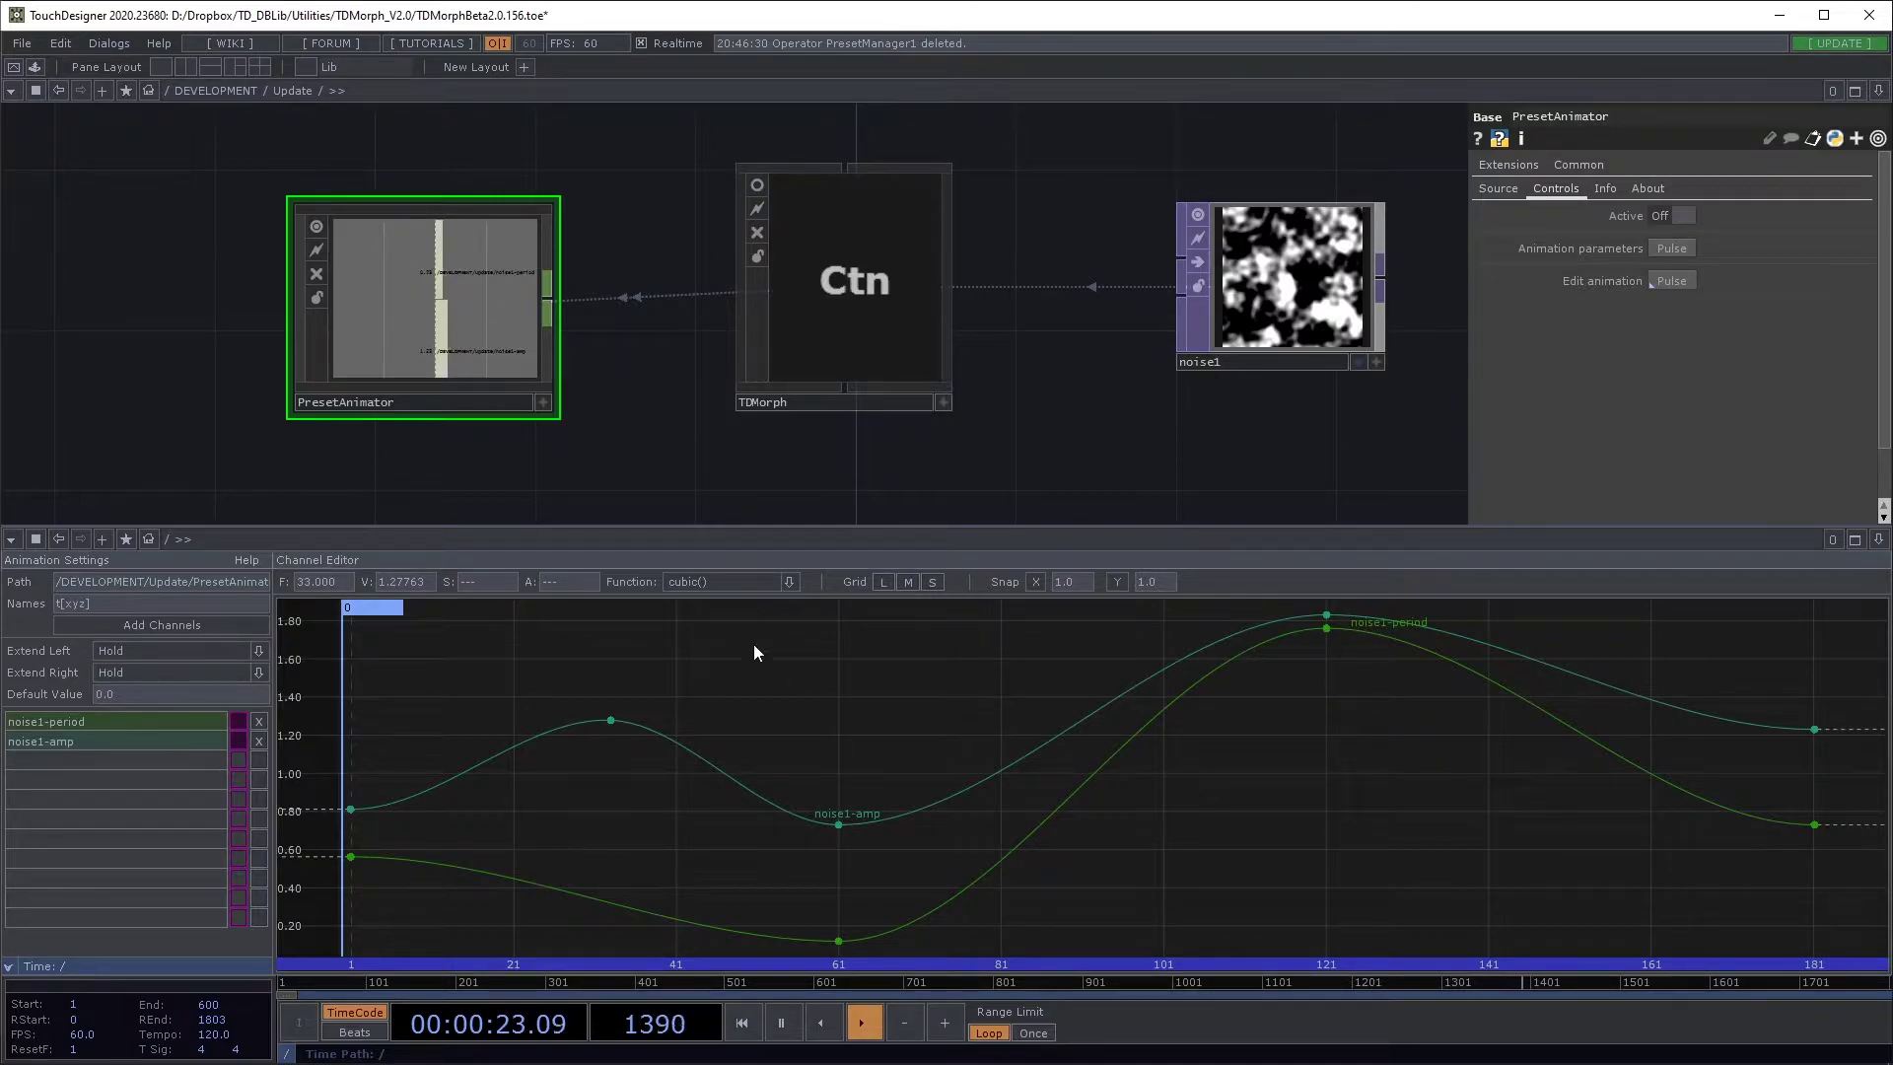
Step: Reshape the curves: lower the noise1-amp key at frame 61, rework the noise1-period peak, and add a noise1-amp key at frame 144, about 0.6
left_click_drag(837, 824, 838, 870)
left_click_drag(1327, 631, 1558, 732)
left_click_drag(1511, 649, 1513, 850, "ctrl")
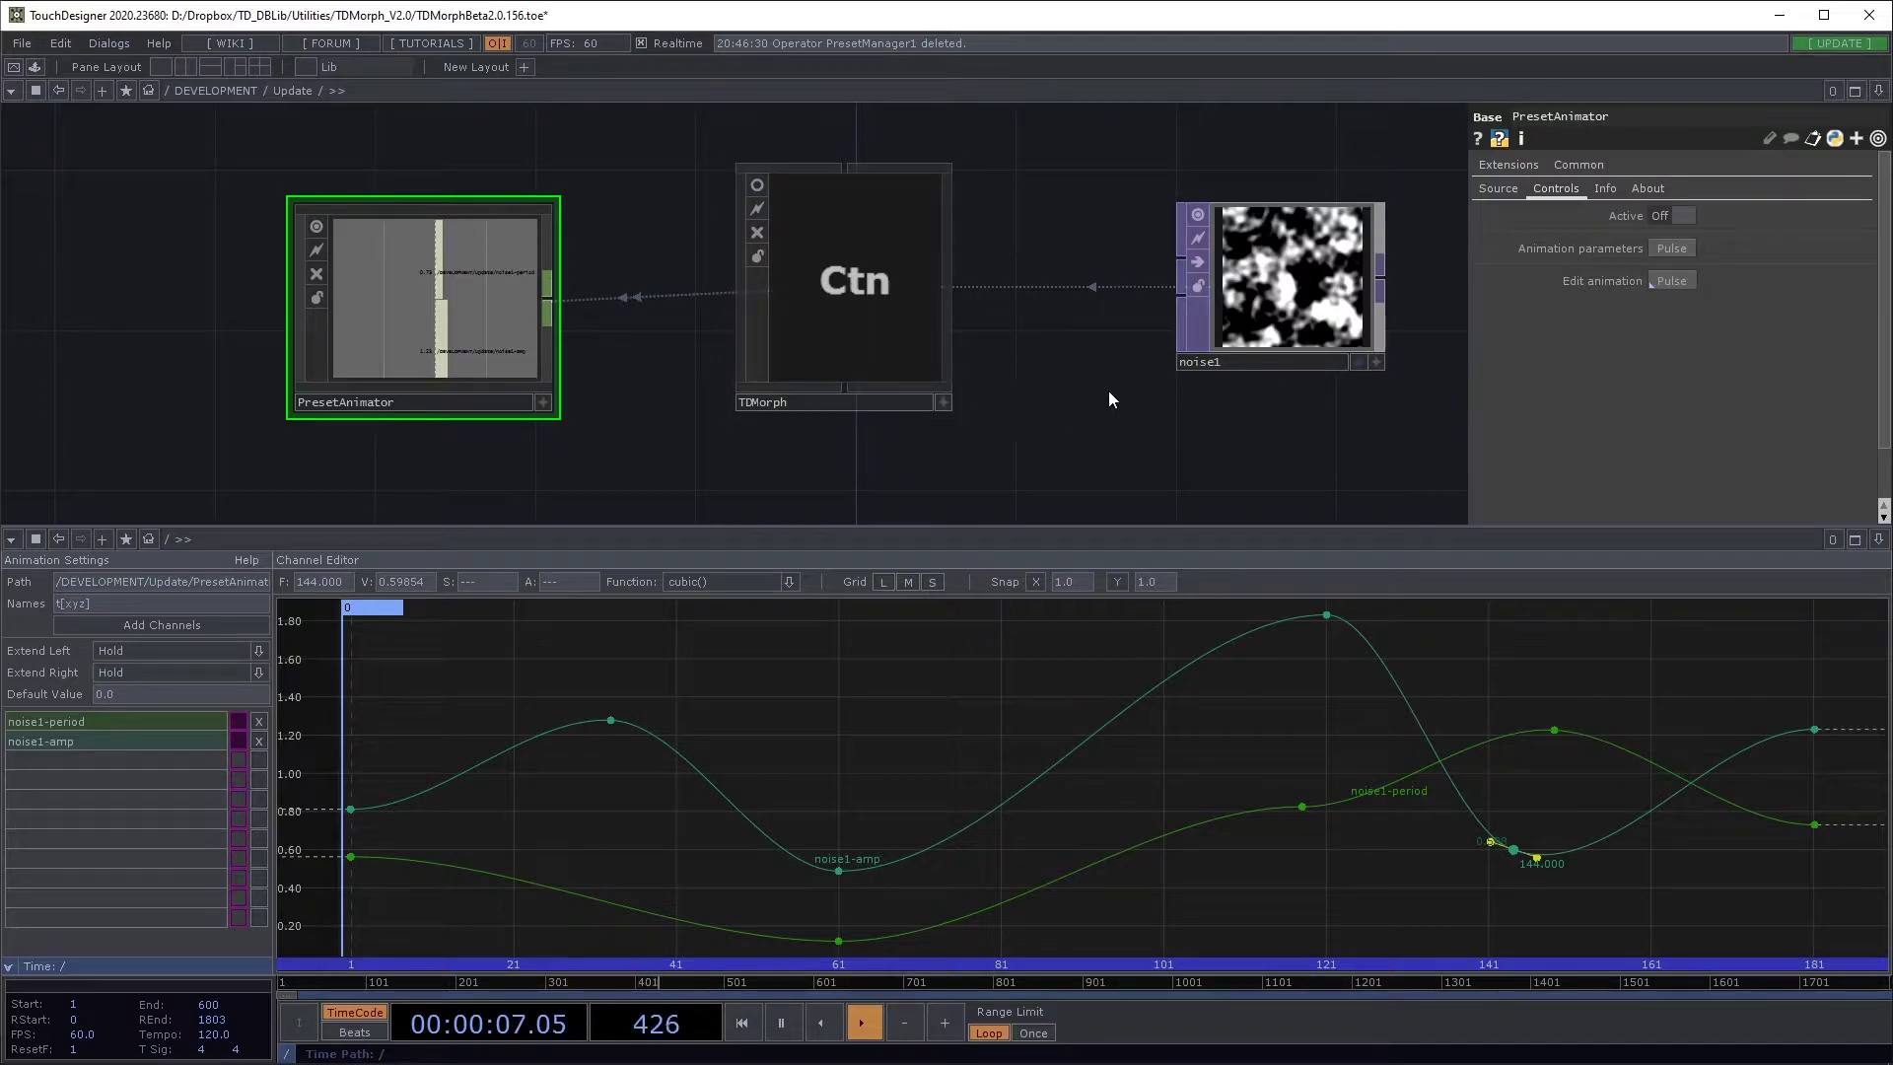
Step: Turn on Active for the PresetAnimator and go inside its network
left_click(1683, 221)
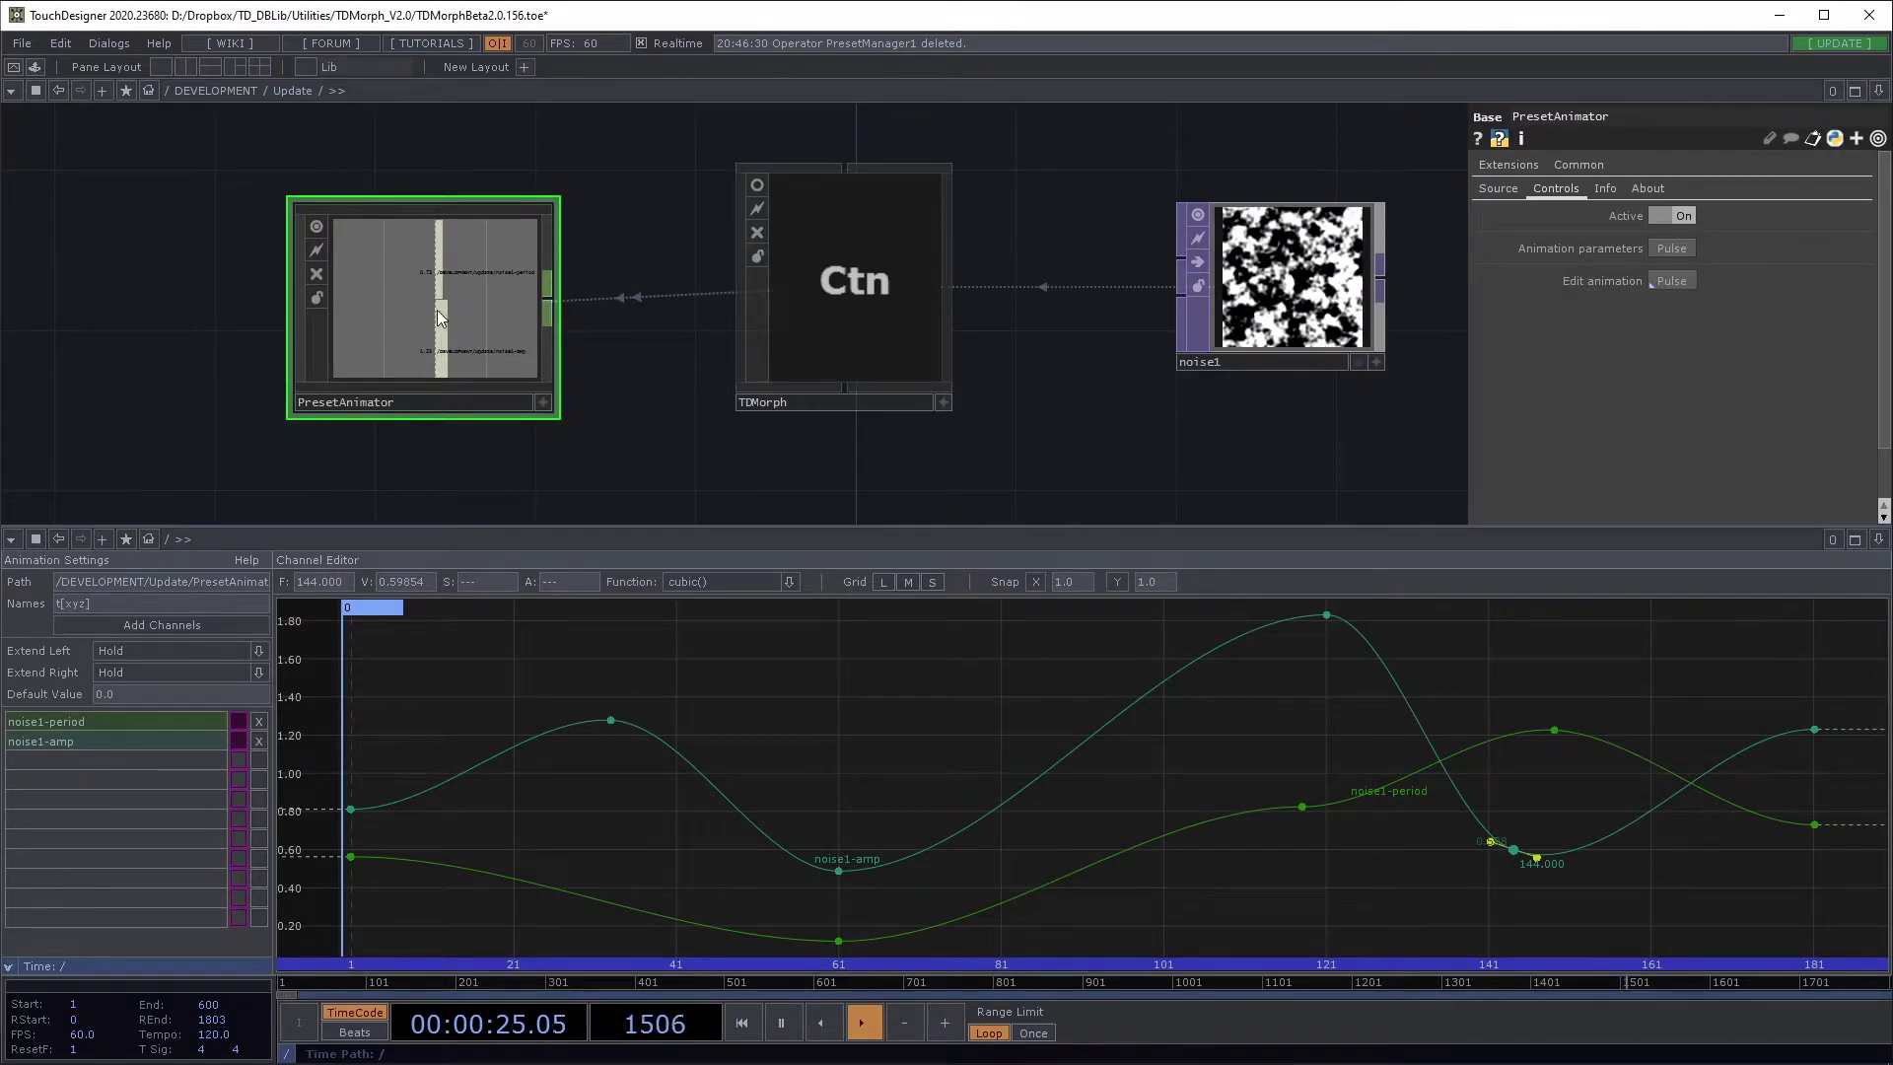
key("i")
scroll(659, 410, "up", 3)
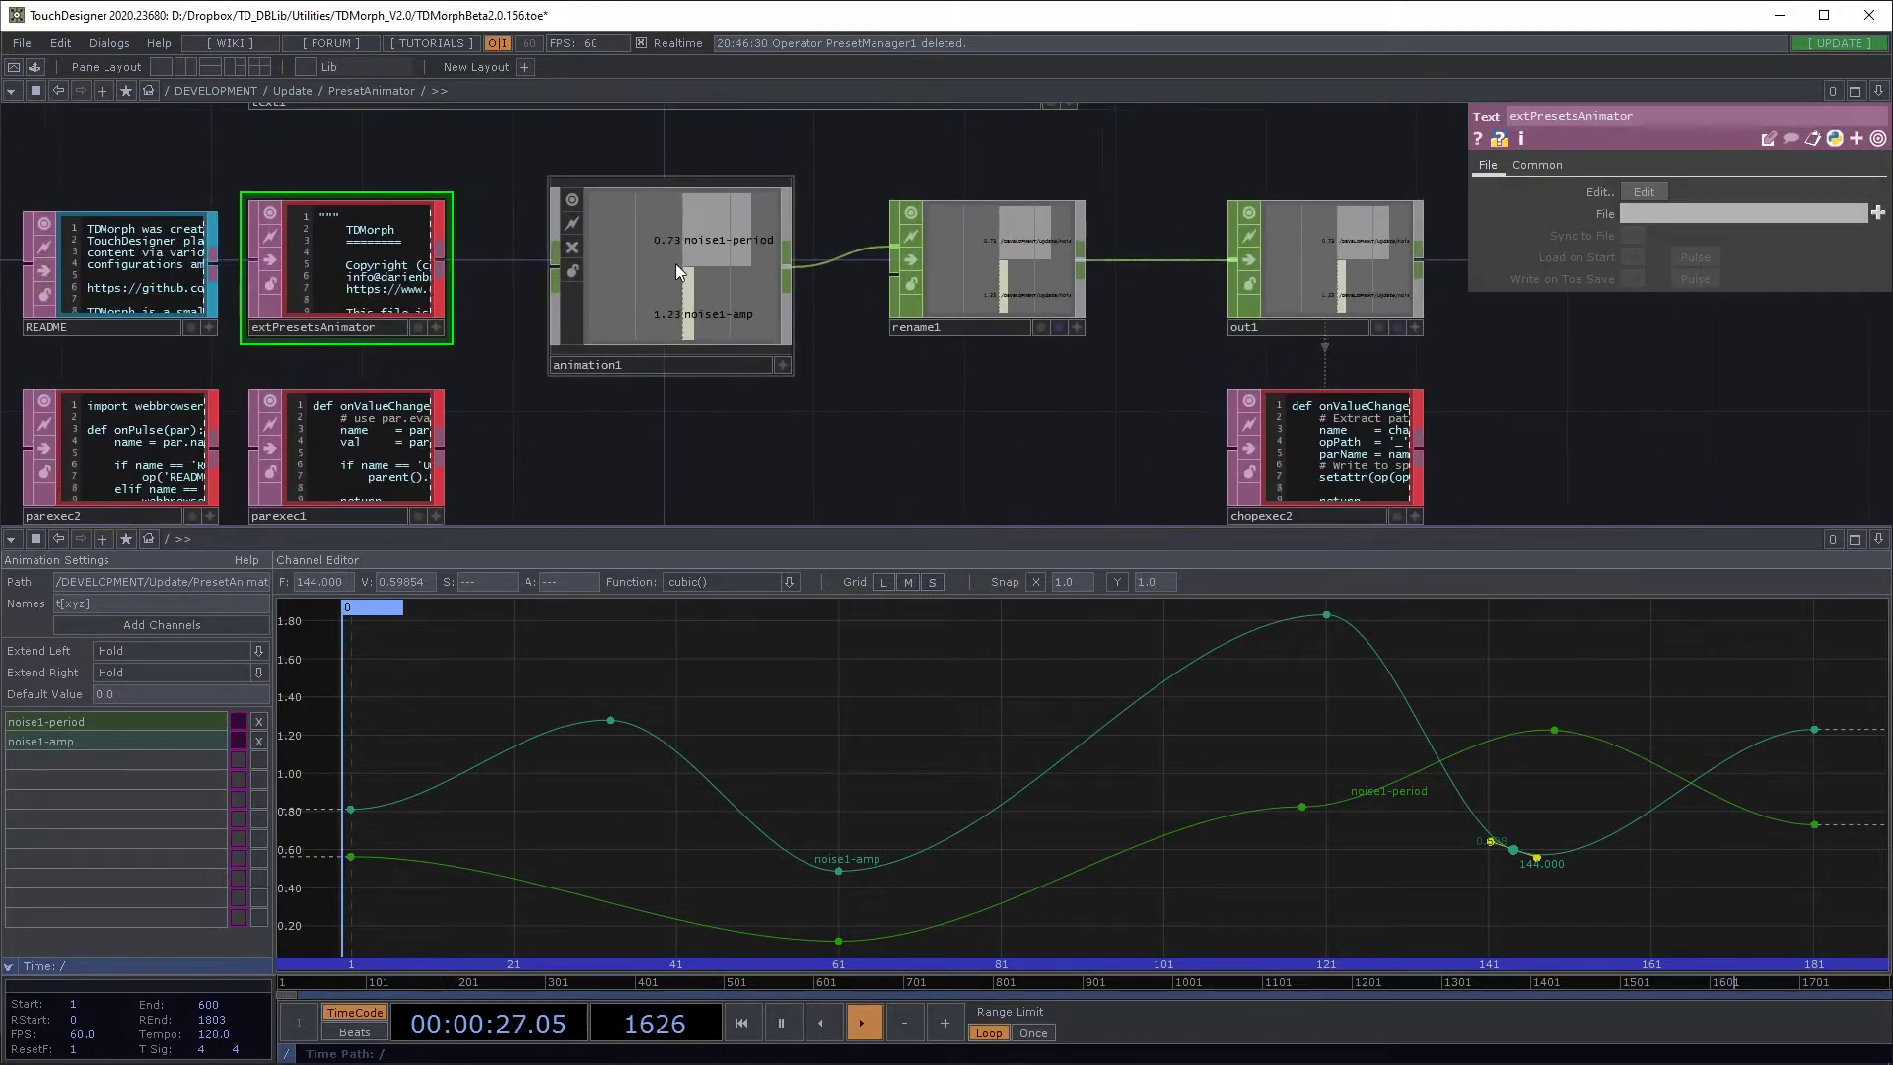
Step: Select the animation1 component and examine its parameters and the available Play Mode options
left_click(672, 262)
left_click_drag(499, 138, 834, 411)
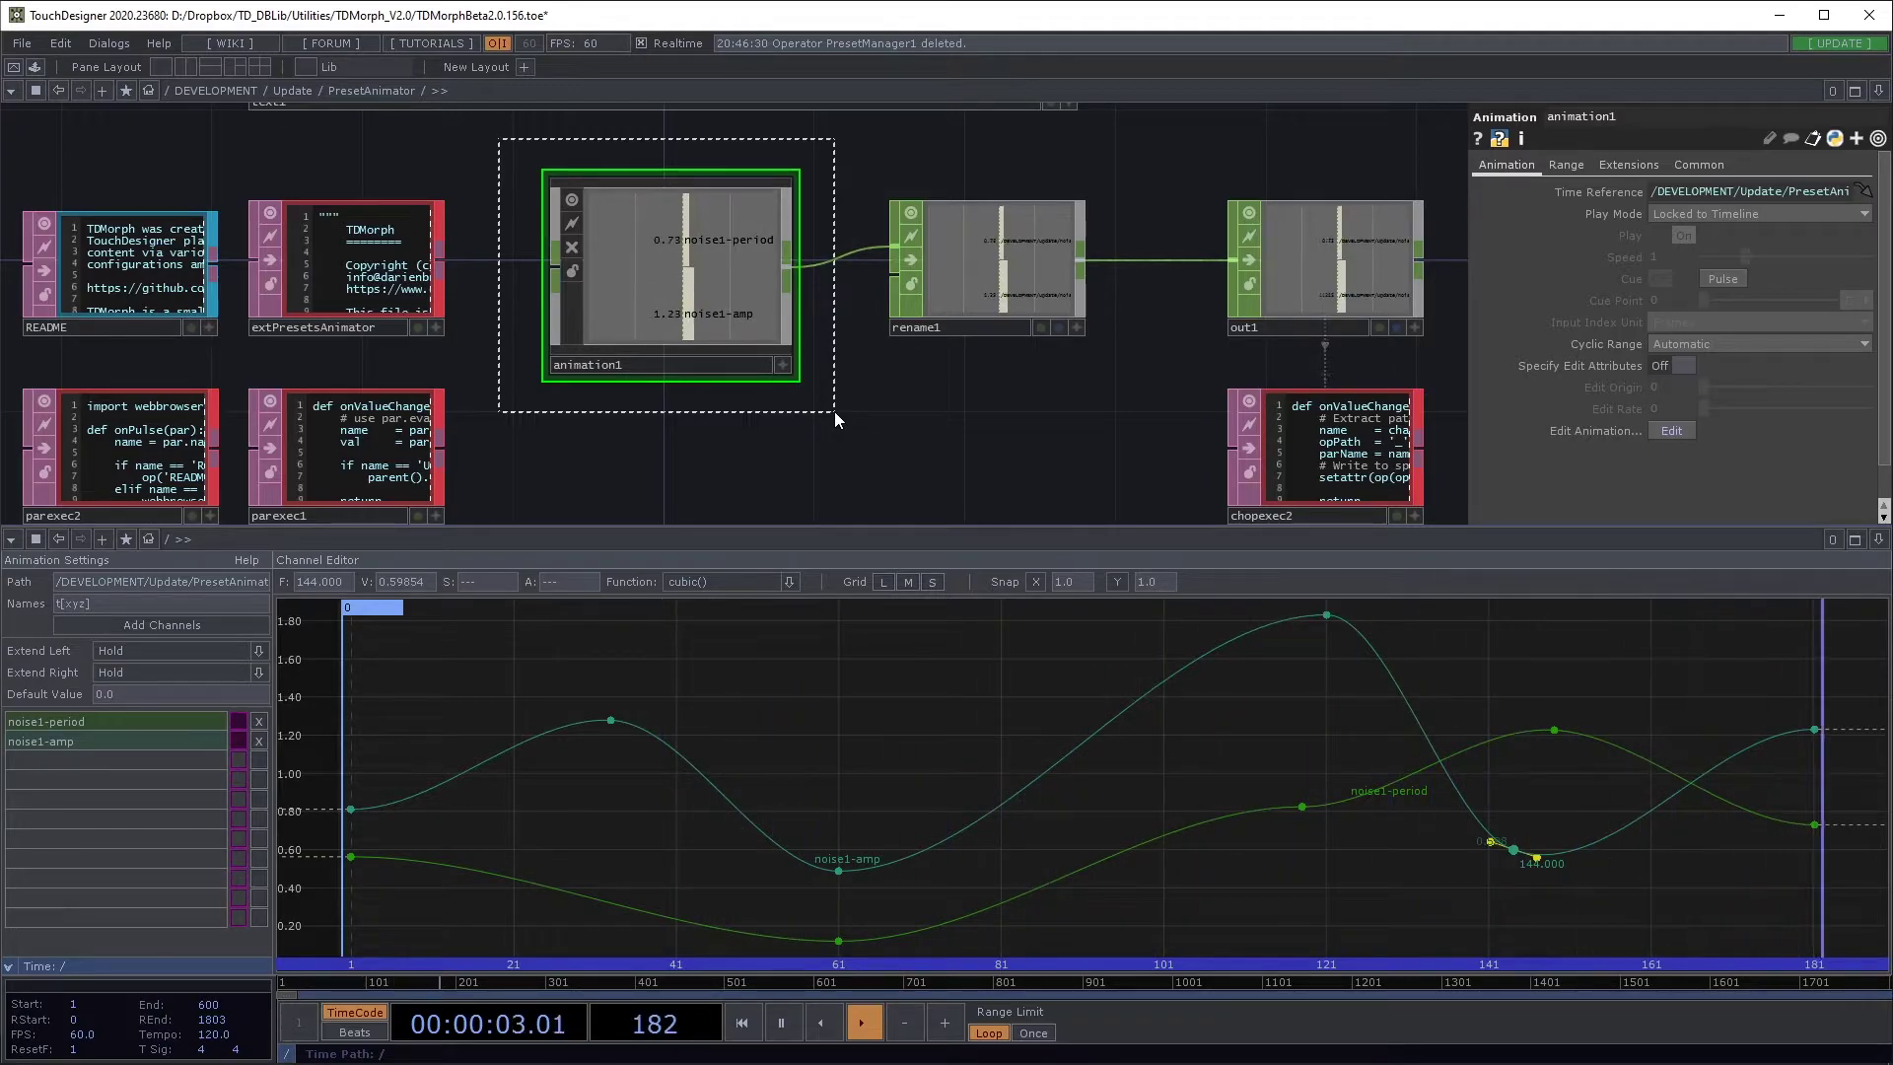
left_click_drag(834, 418, 834, 418)
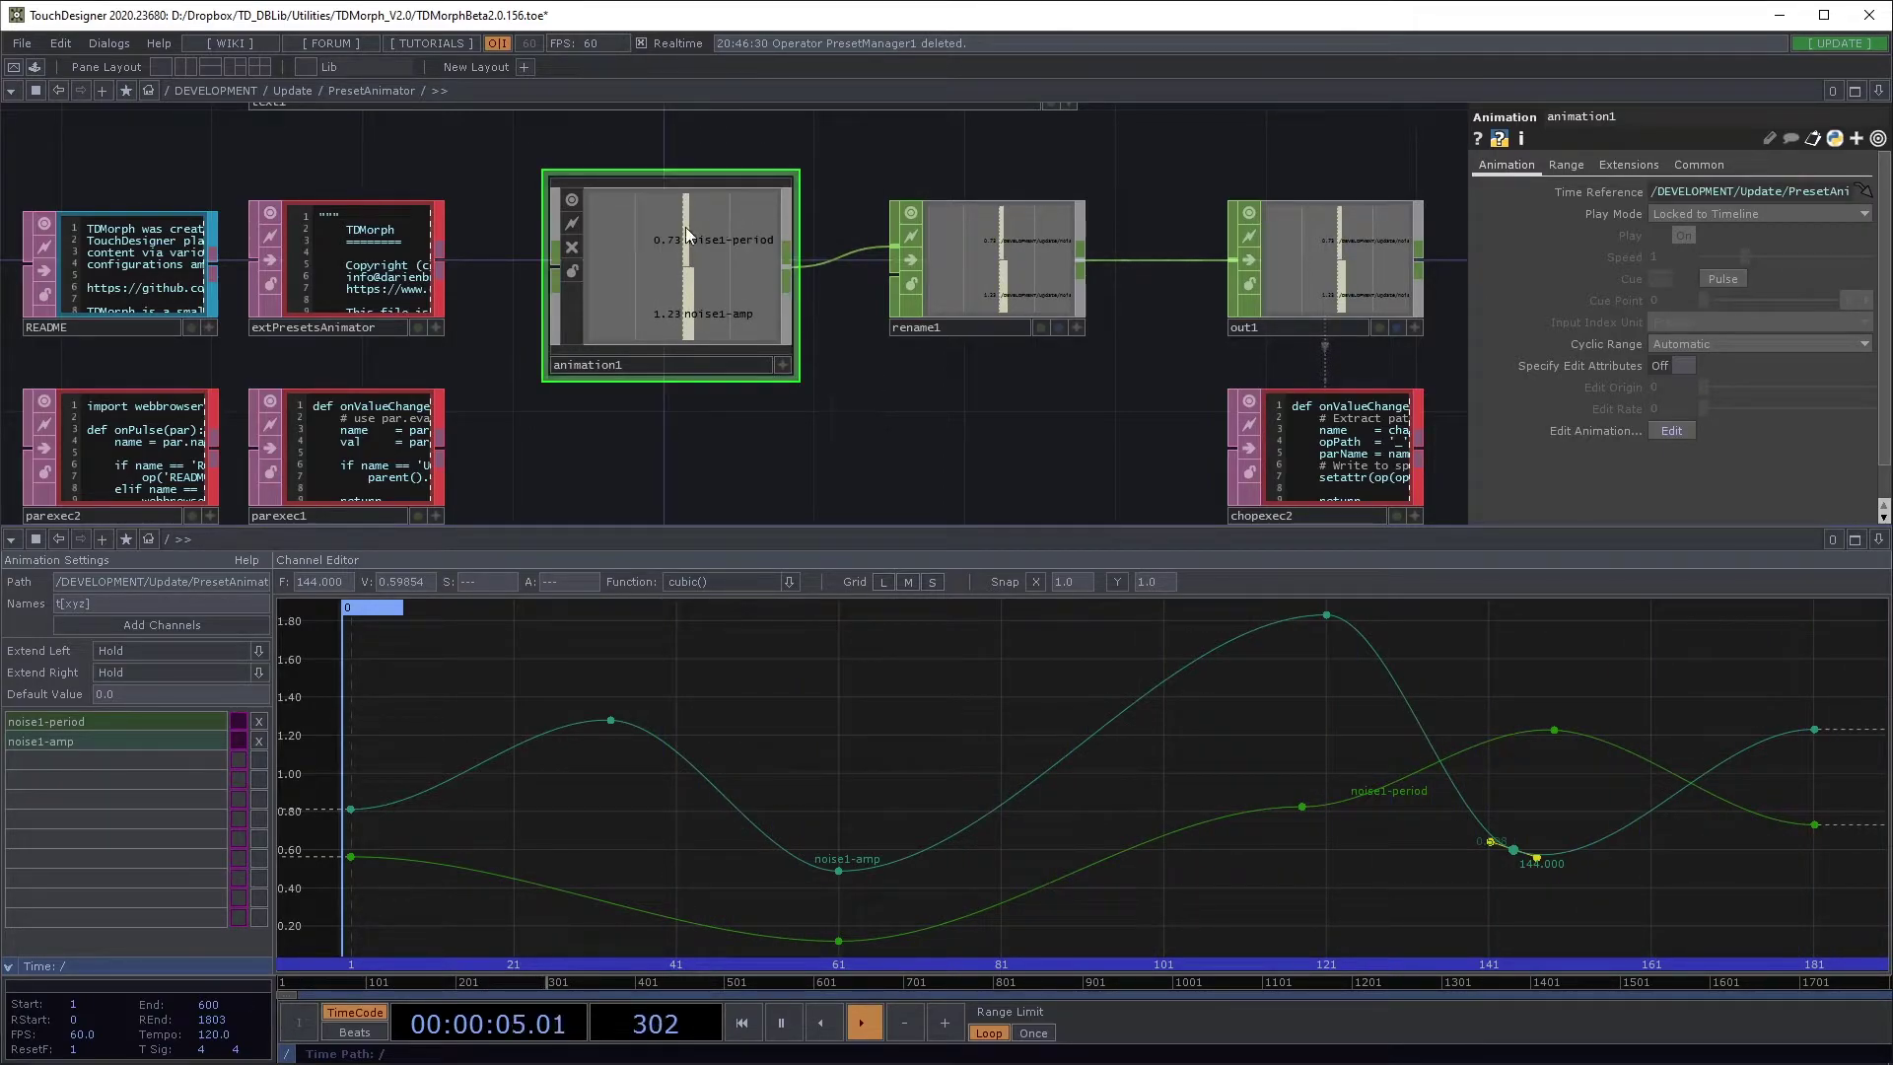
key("Tab")
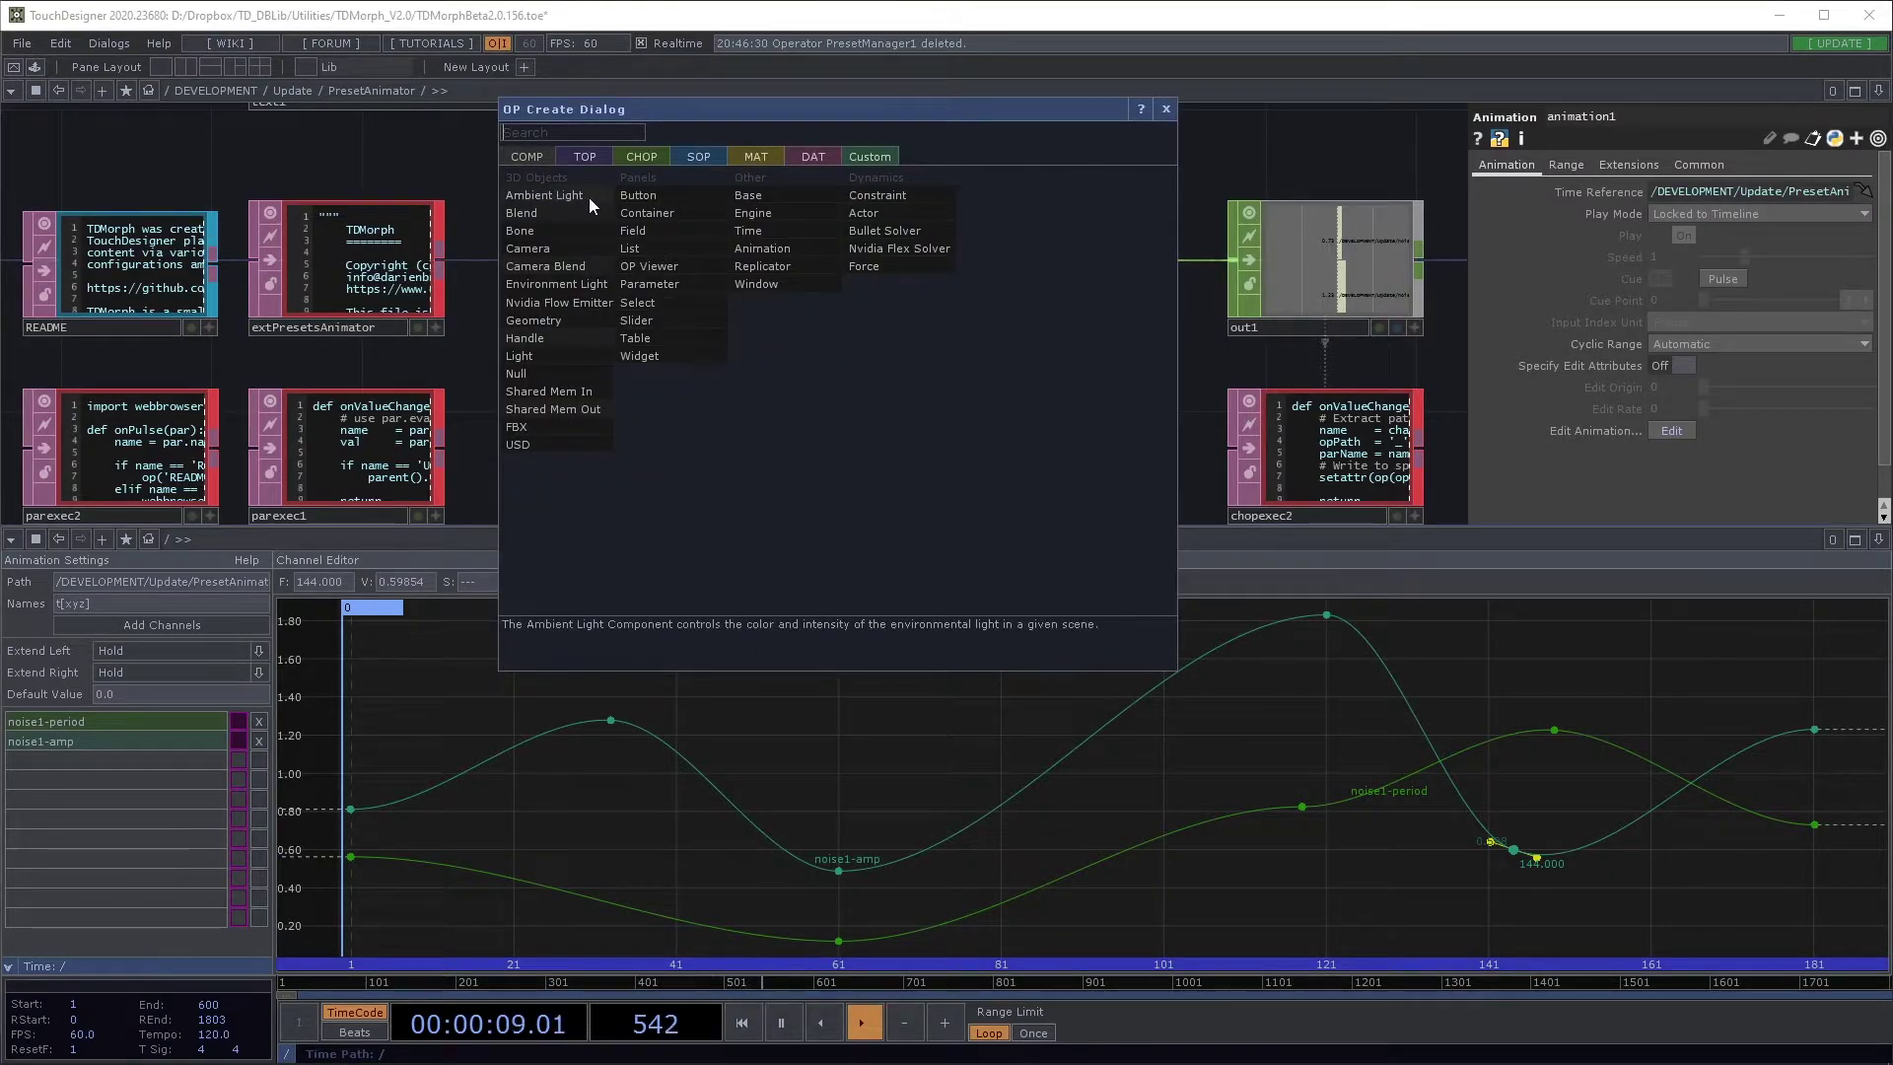
left_click(1167, 109)
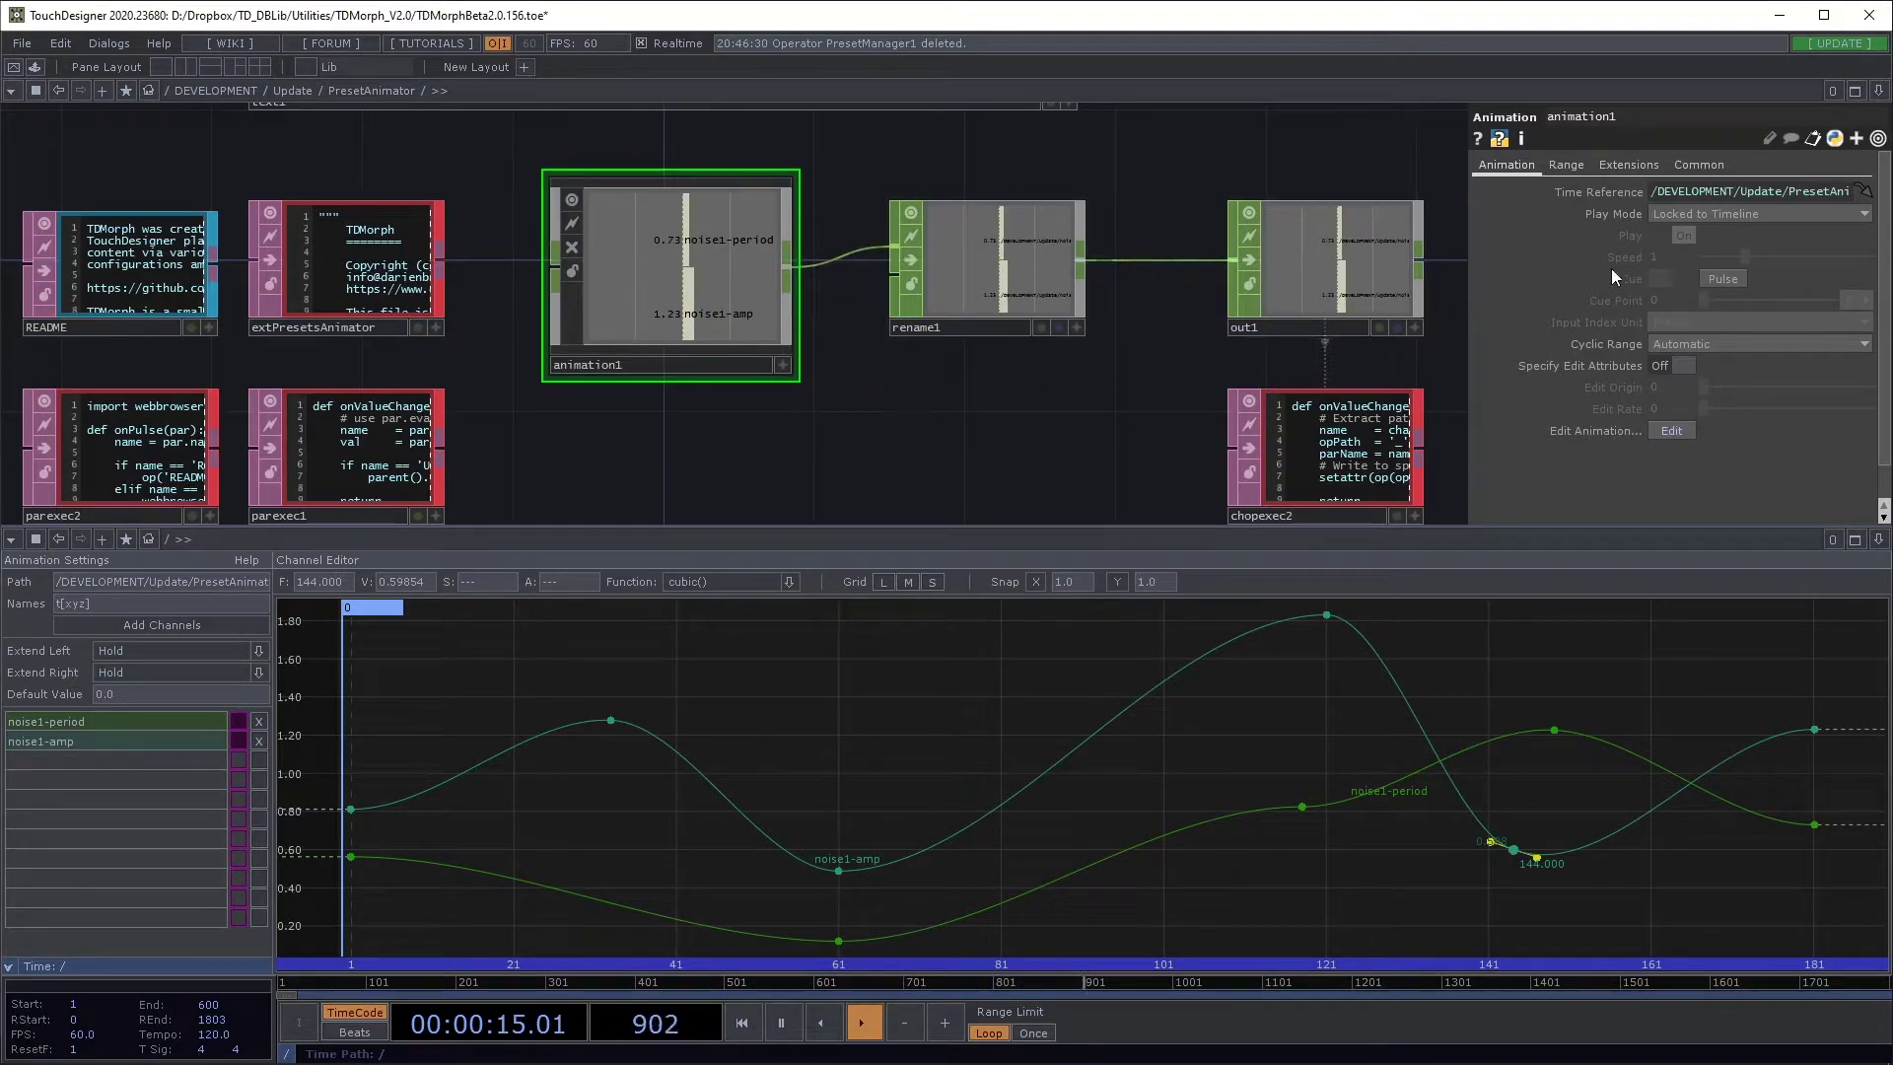
left_click(1701, 211)
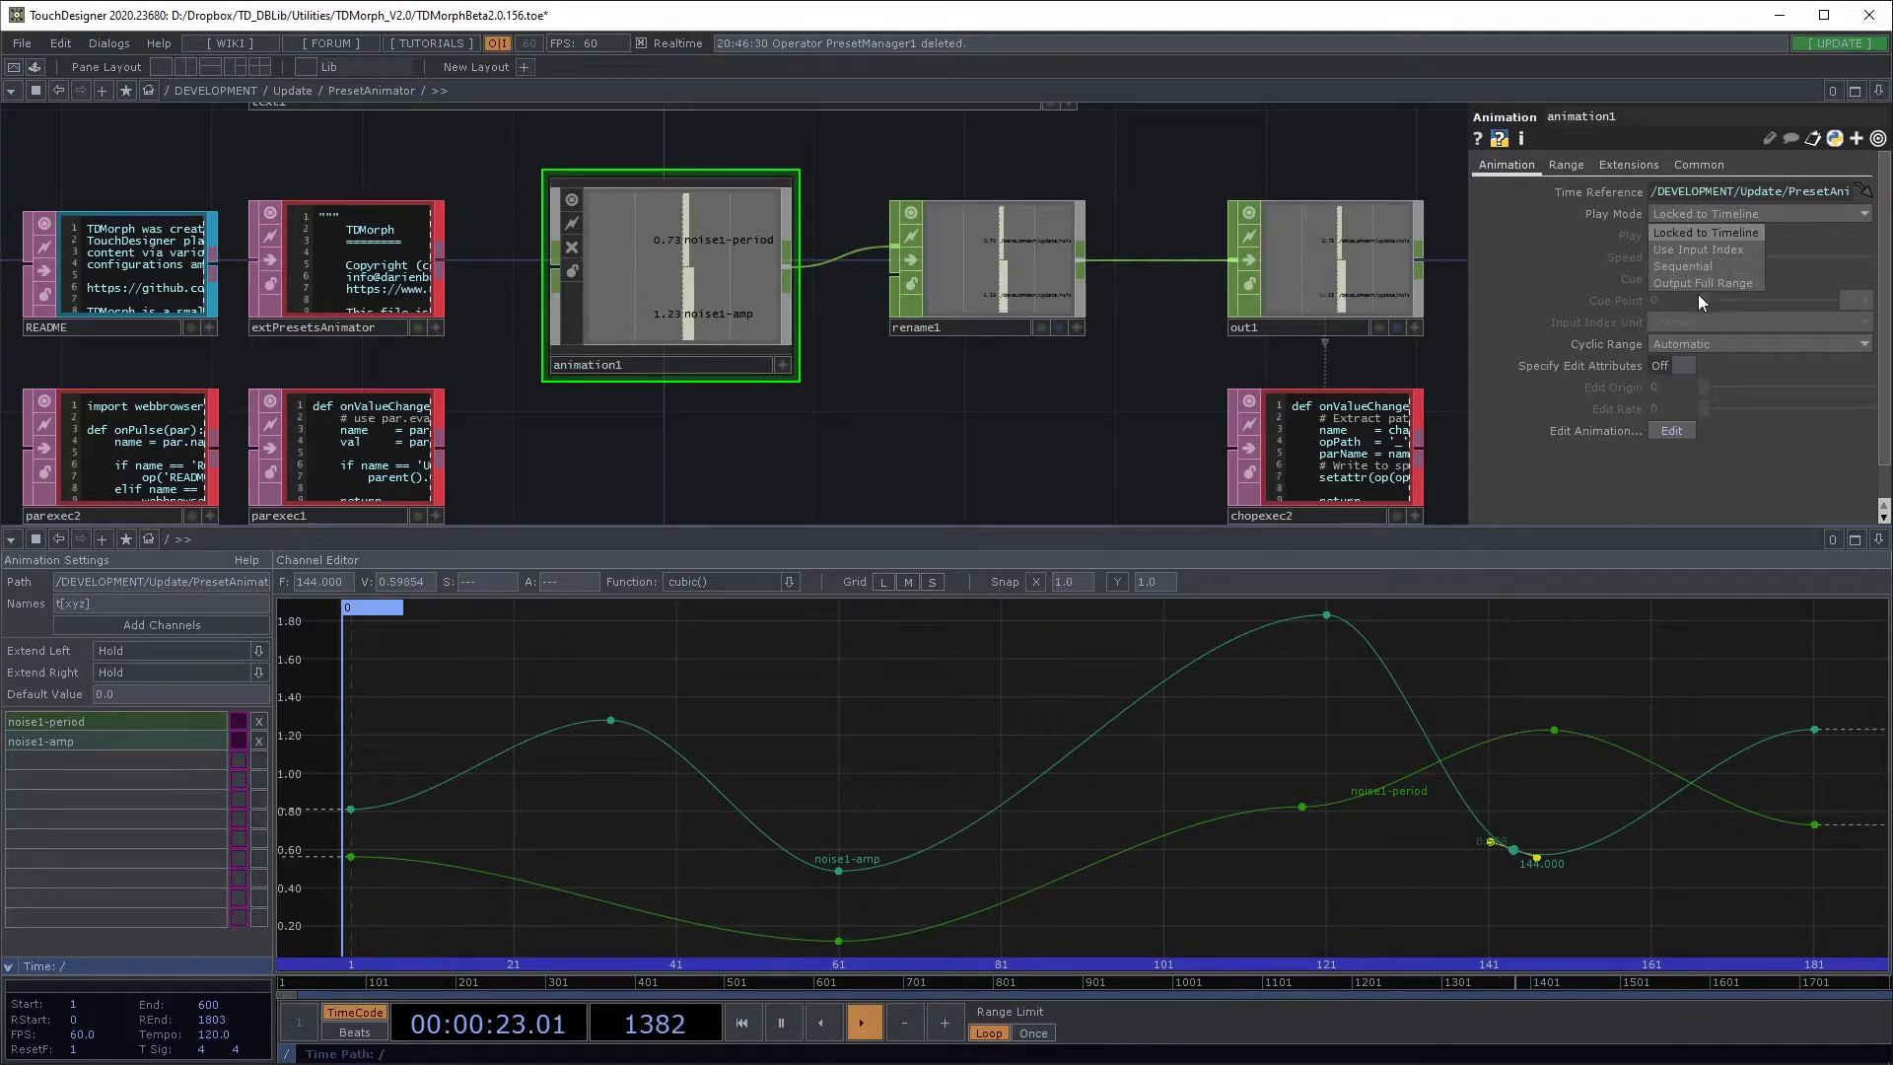
left_click(1024, 413)
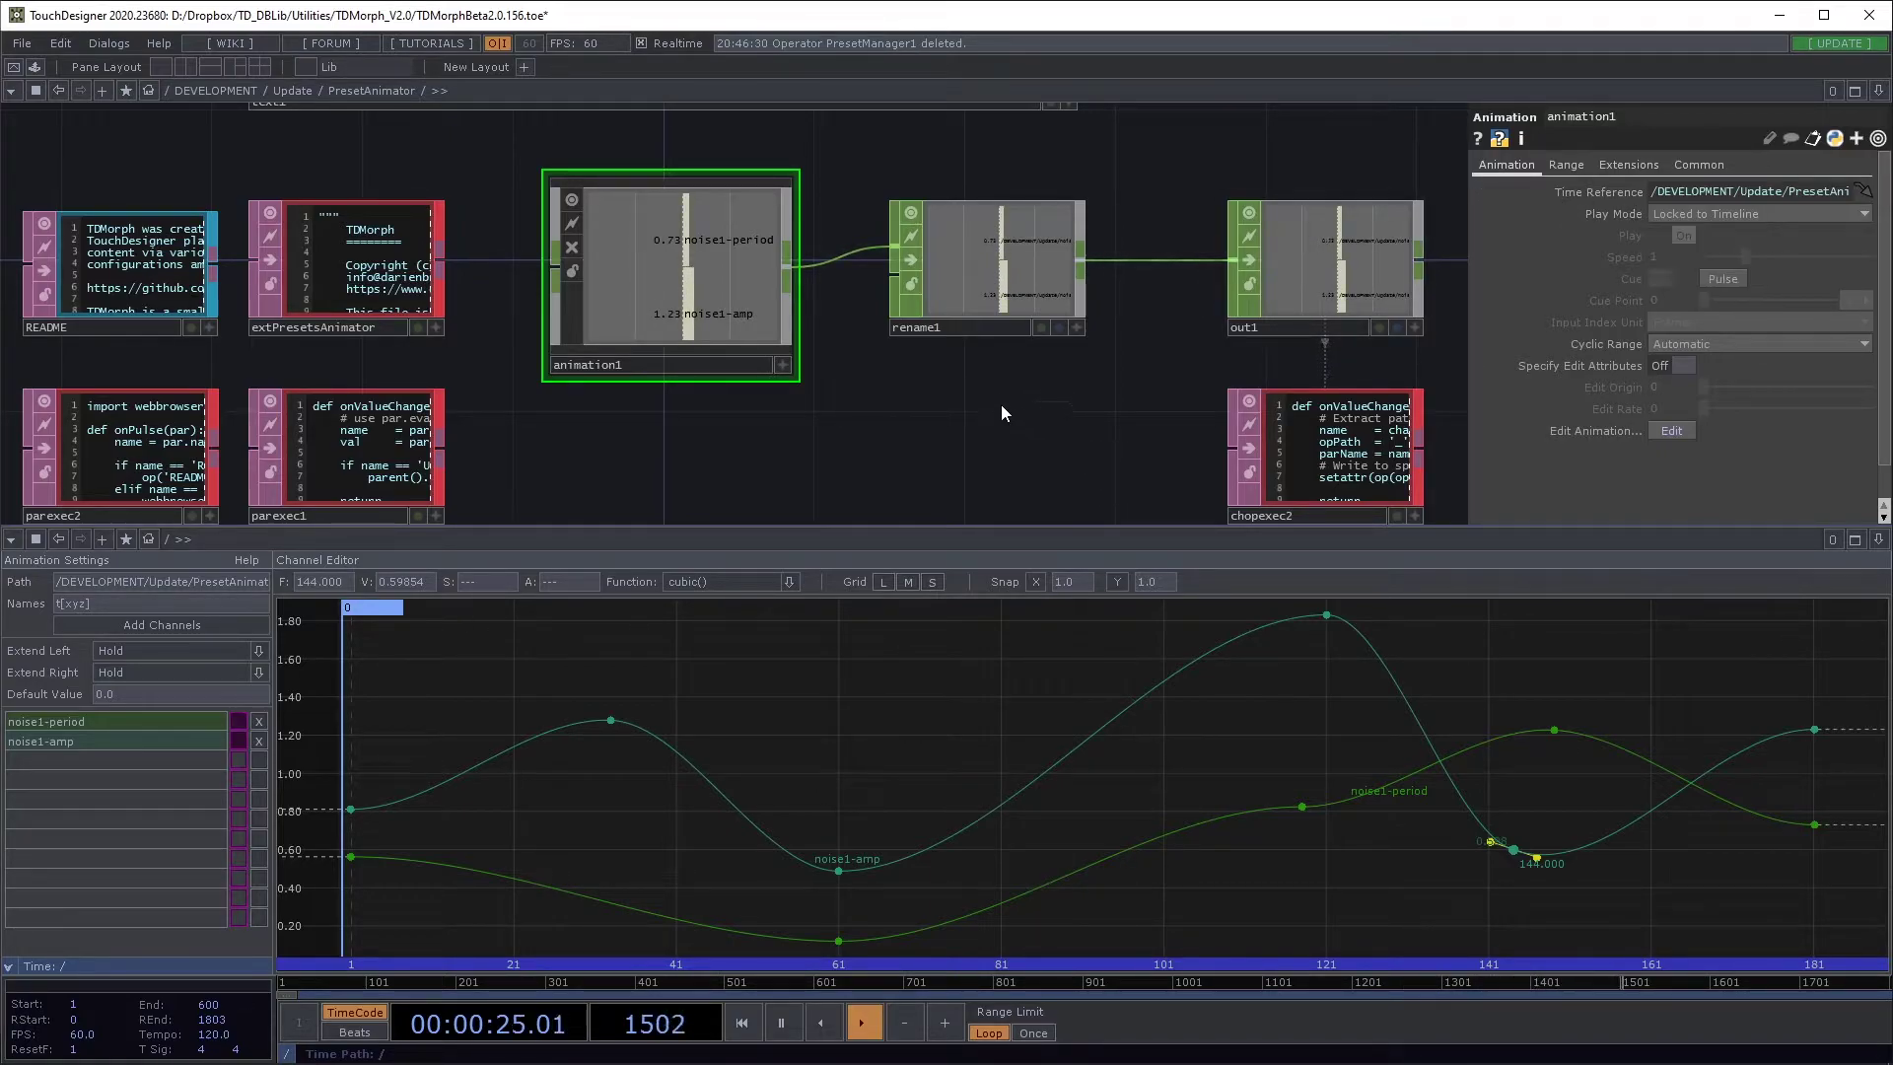
Step: Return to the parent network and bring PresetAnimator, TDMorph and noise1 into view
scroll(730, 295, "down", 3)
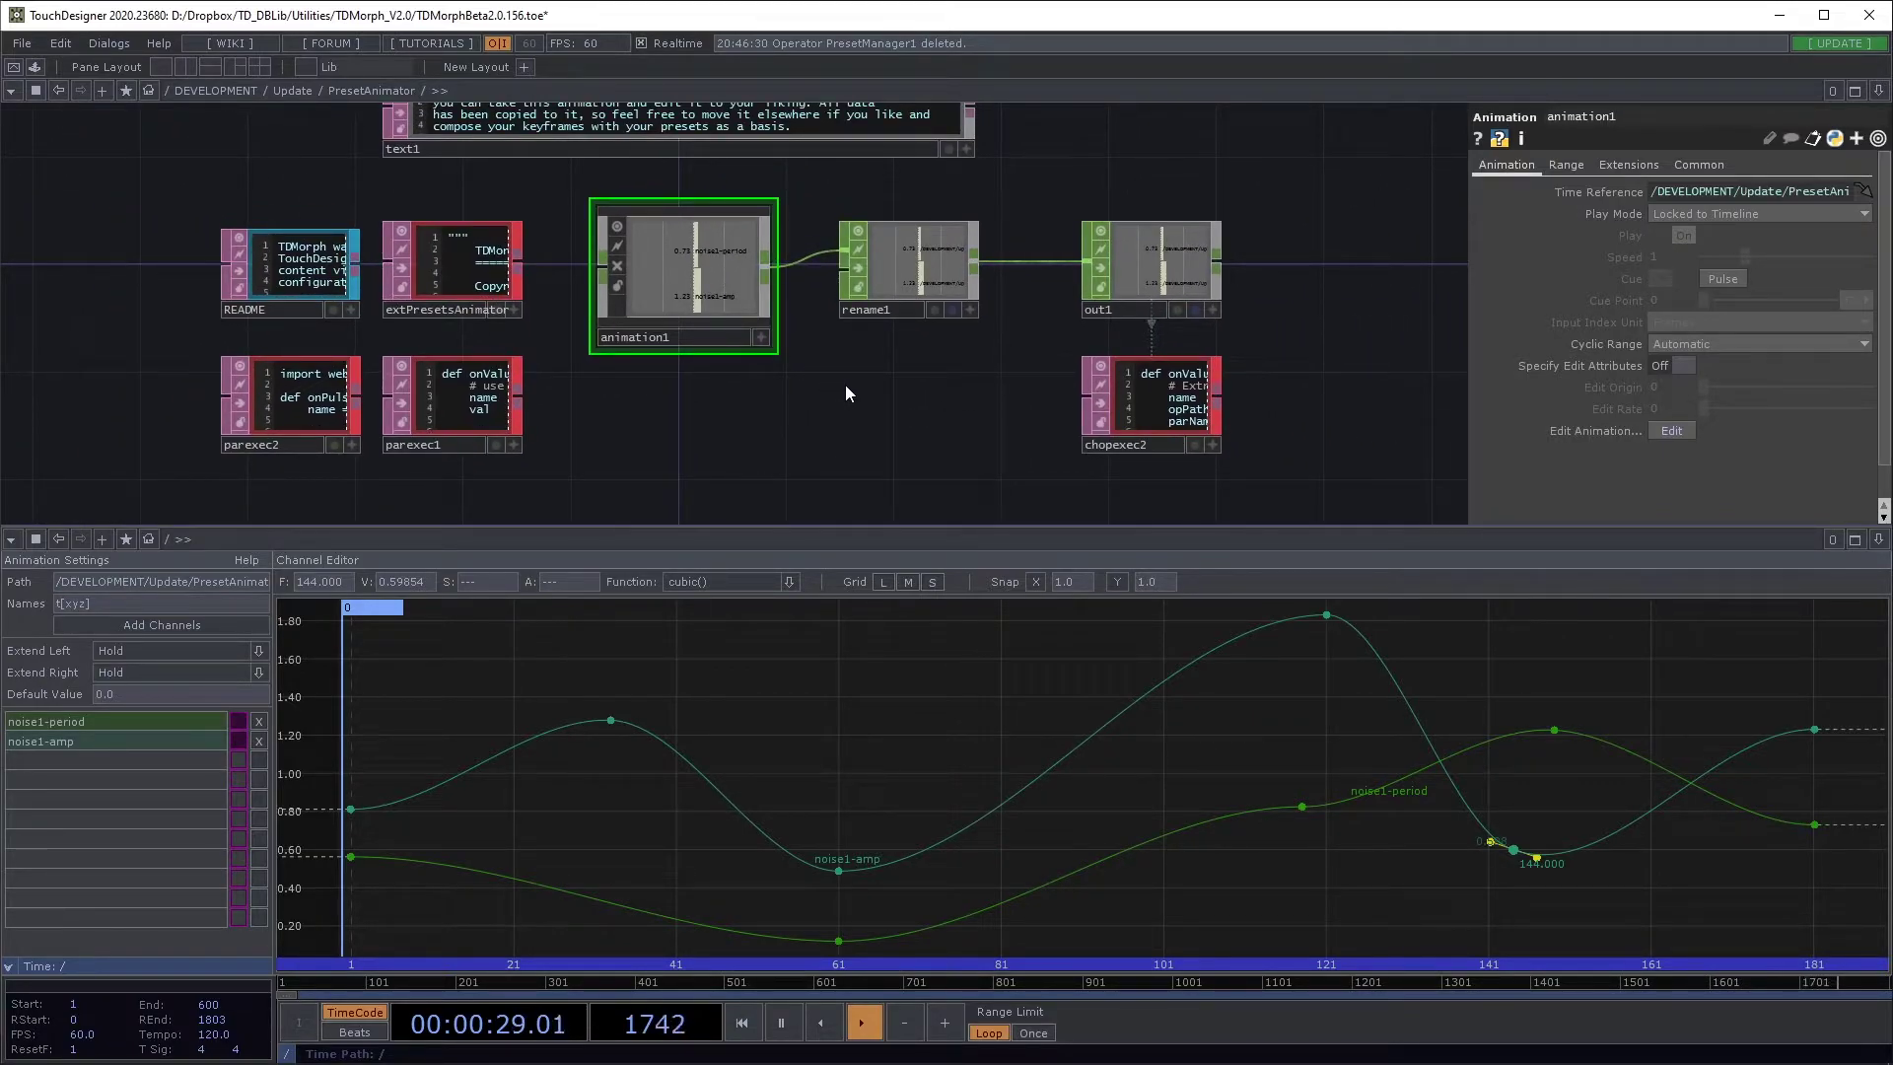
scroll(844, 385, "down", 5)
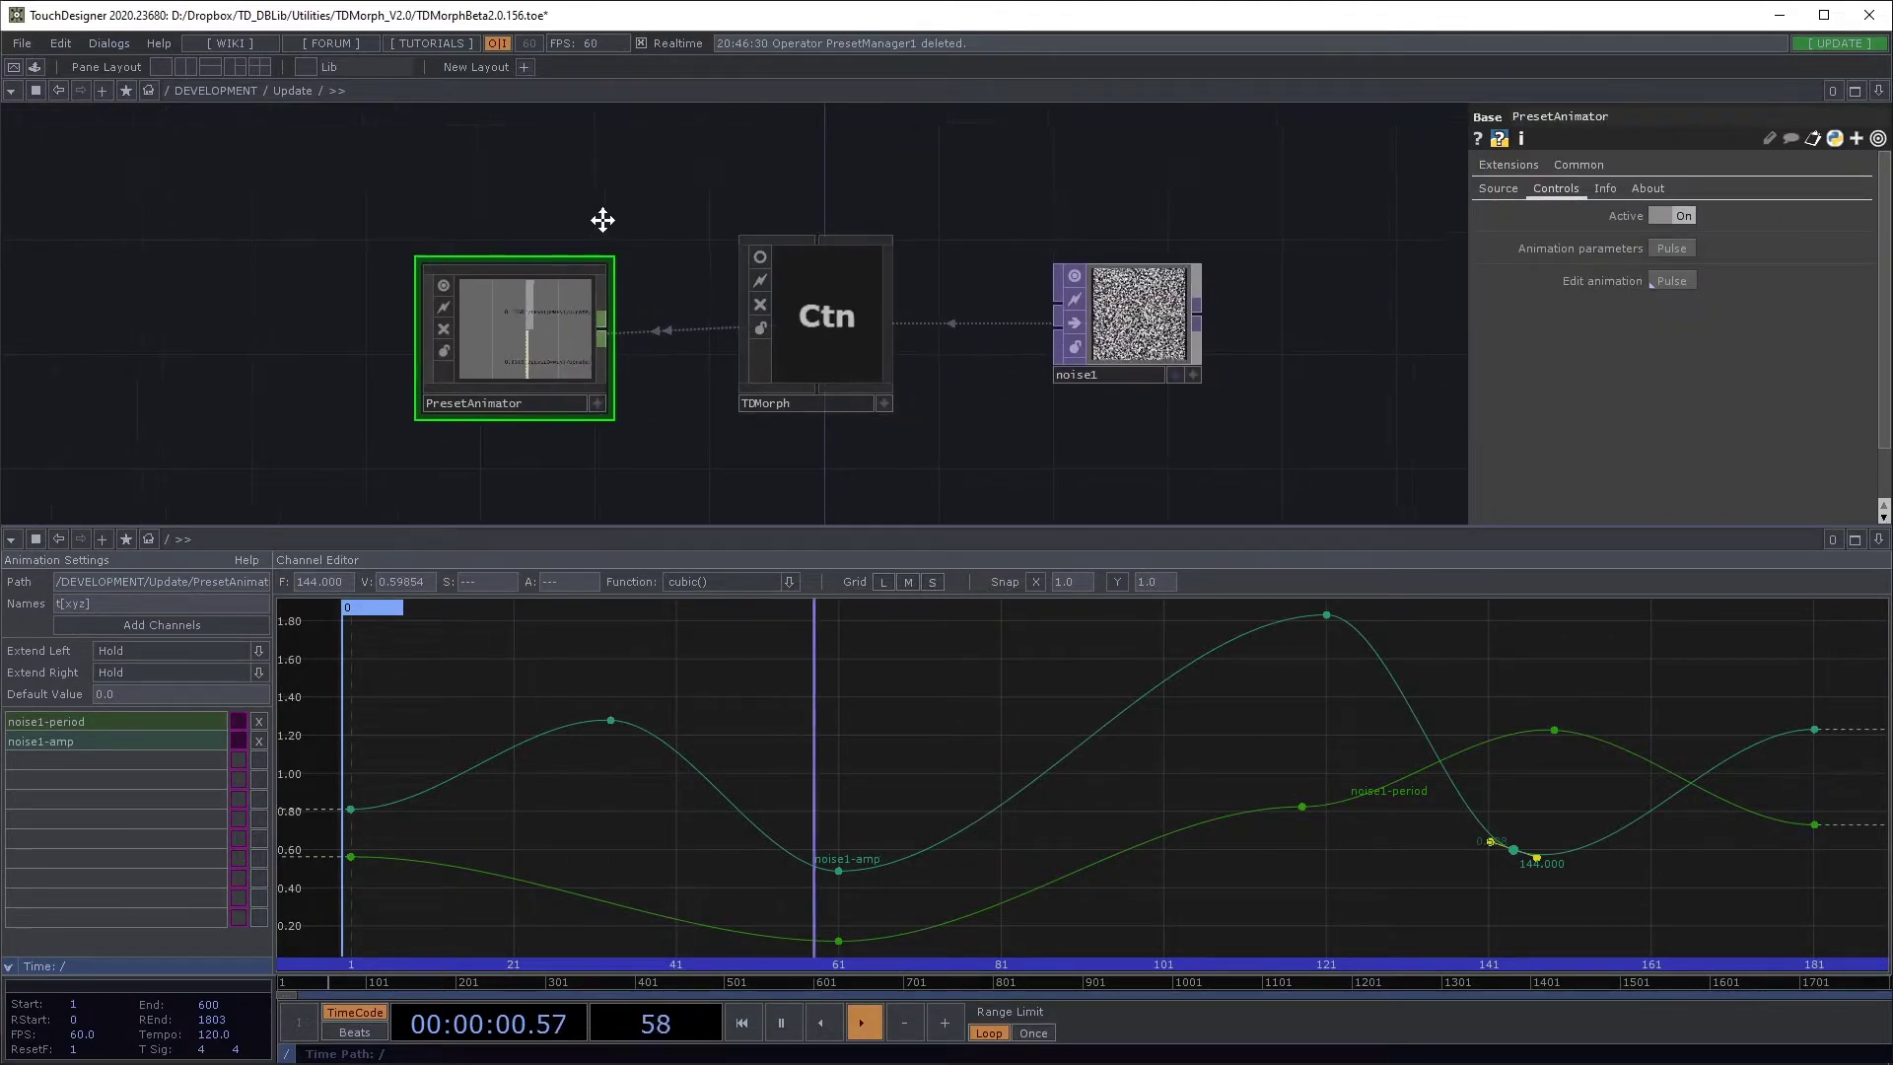
left_click_drag(603, 219, 592, 229)
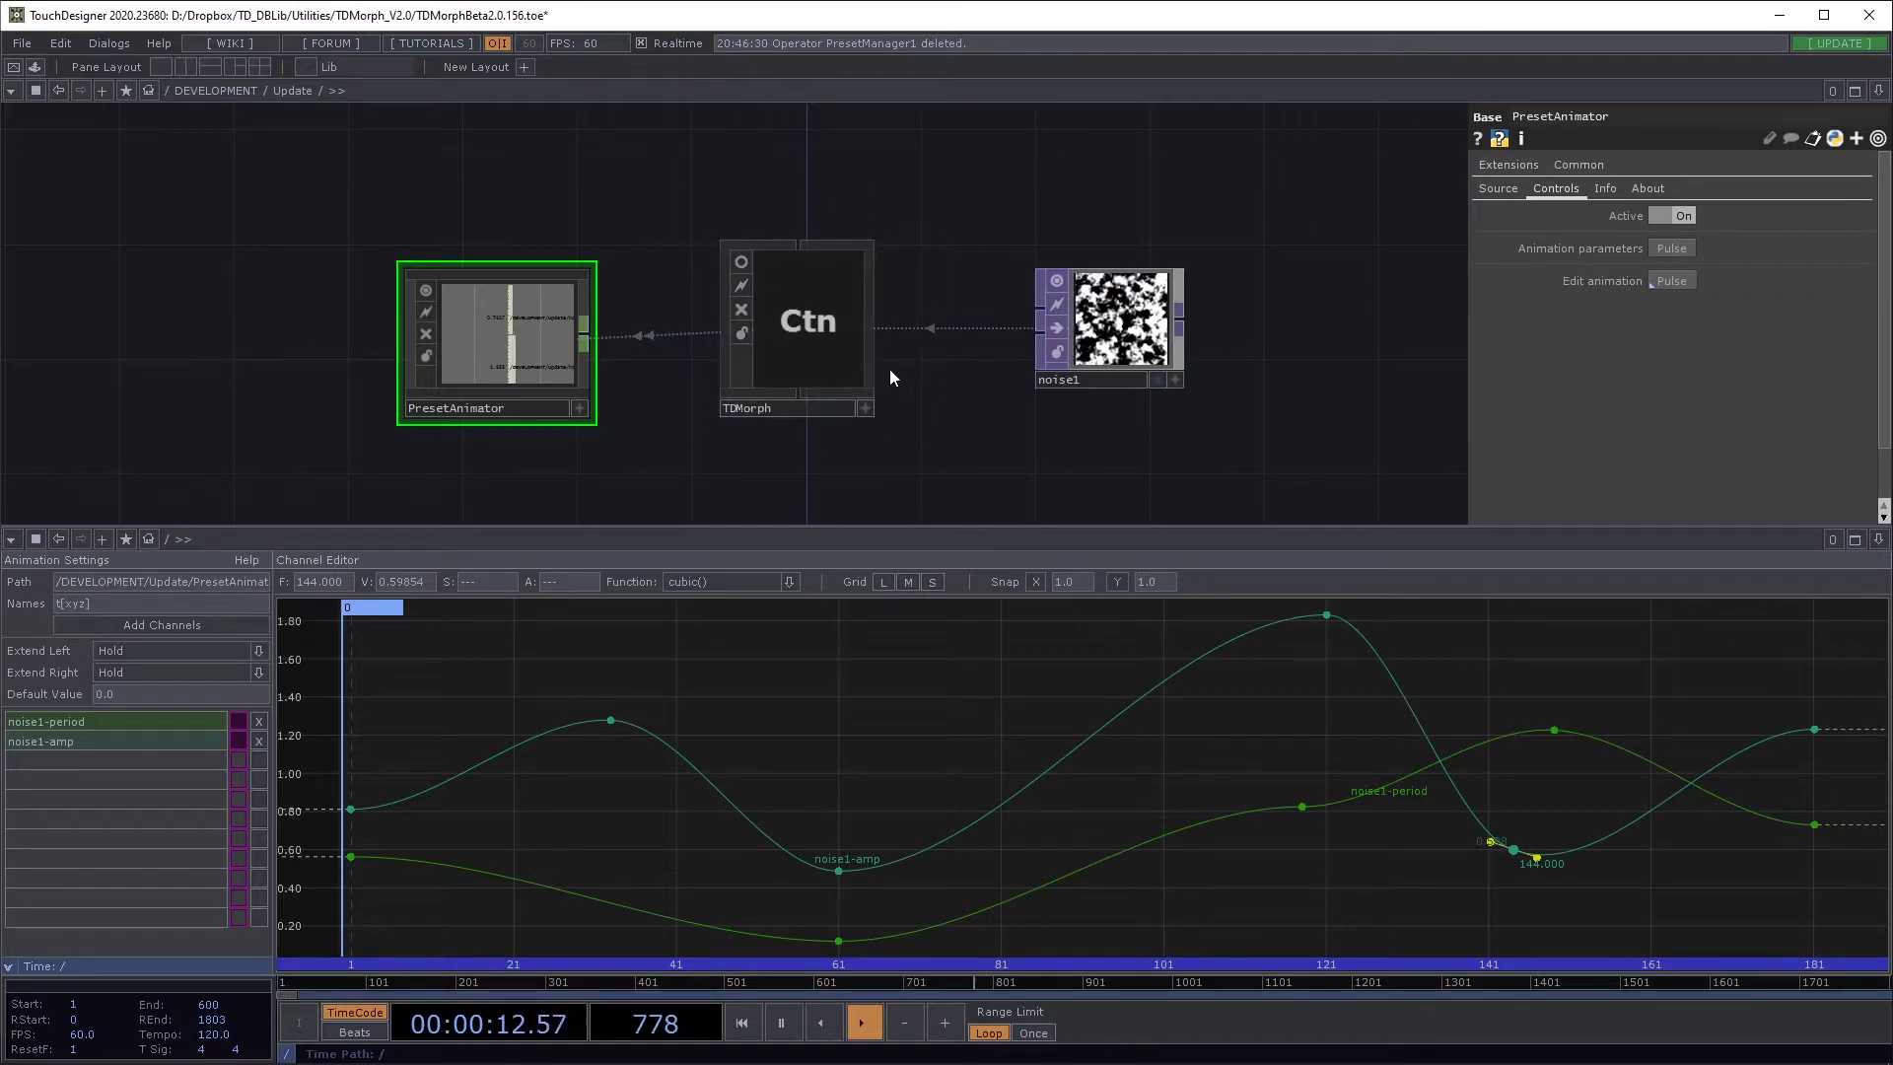
scroll(651, 237, "up", 3)
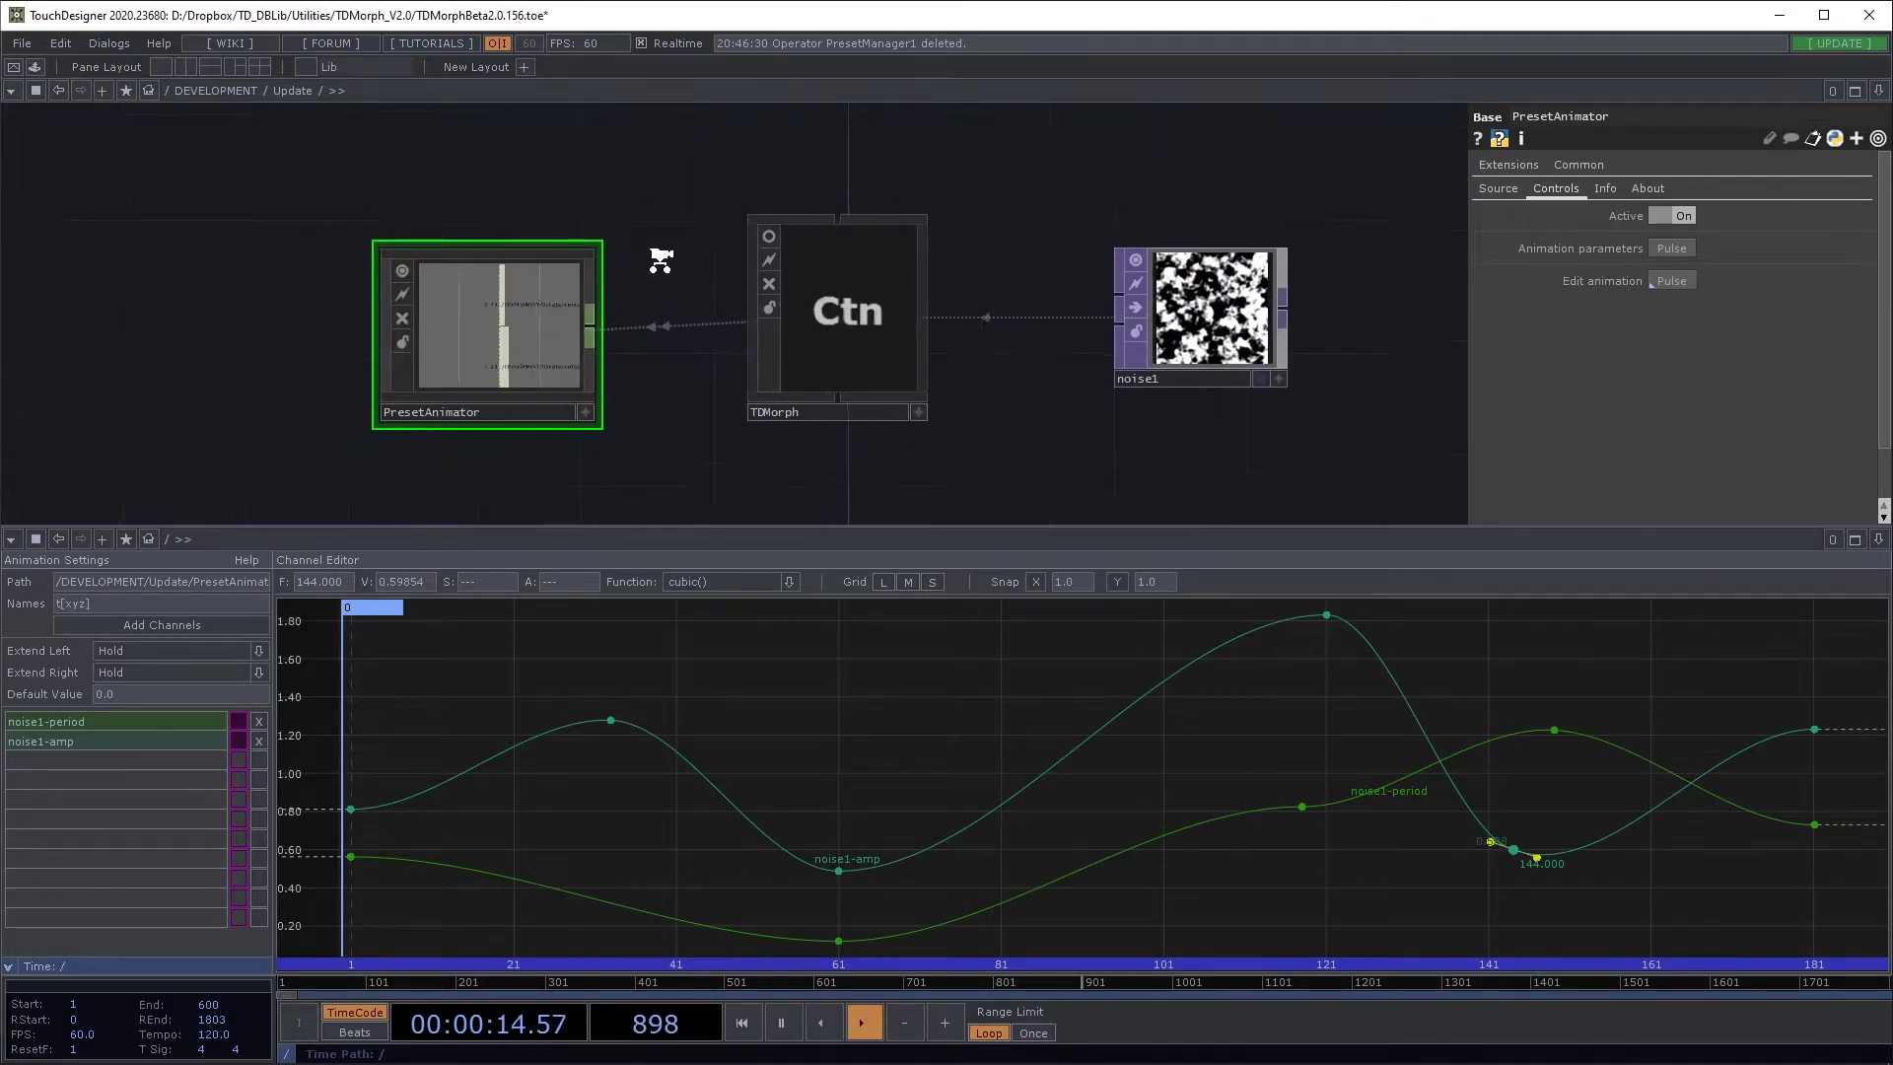
Step: Show the PresetAnimator's Source parameters and open TDMorph's view in a floating window that leaves those parameters uncovered
left_click(1499, 190)
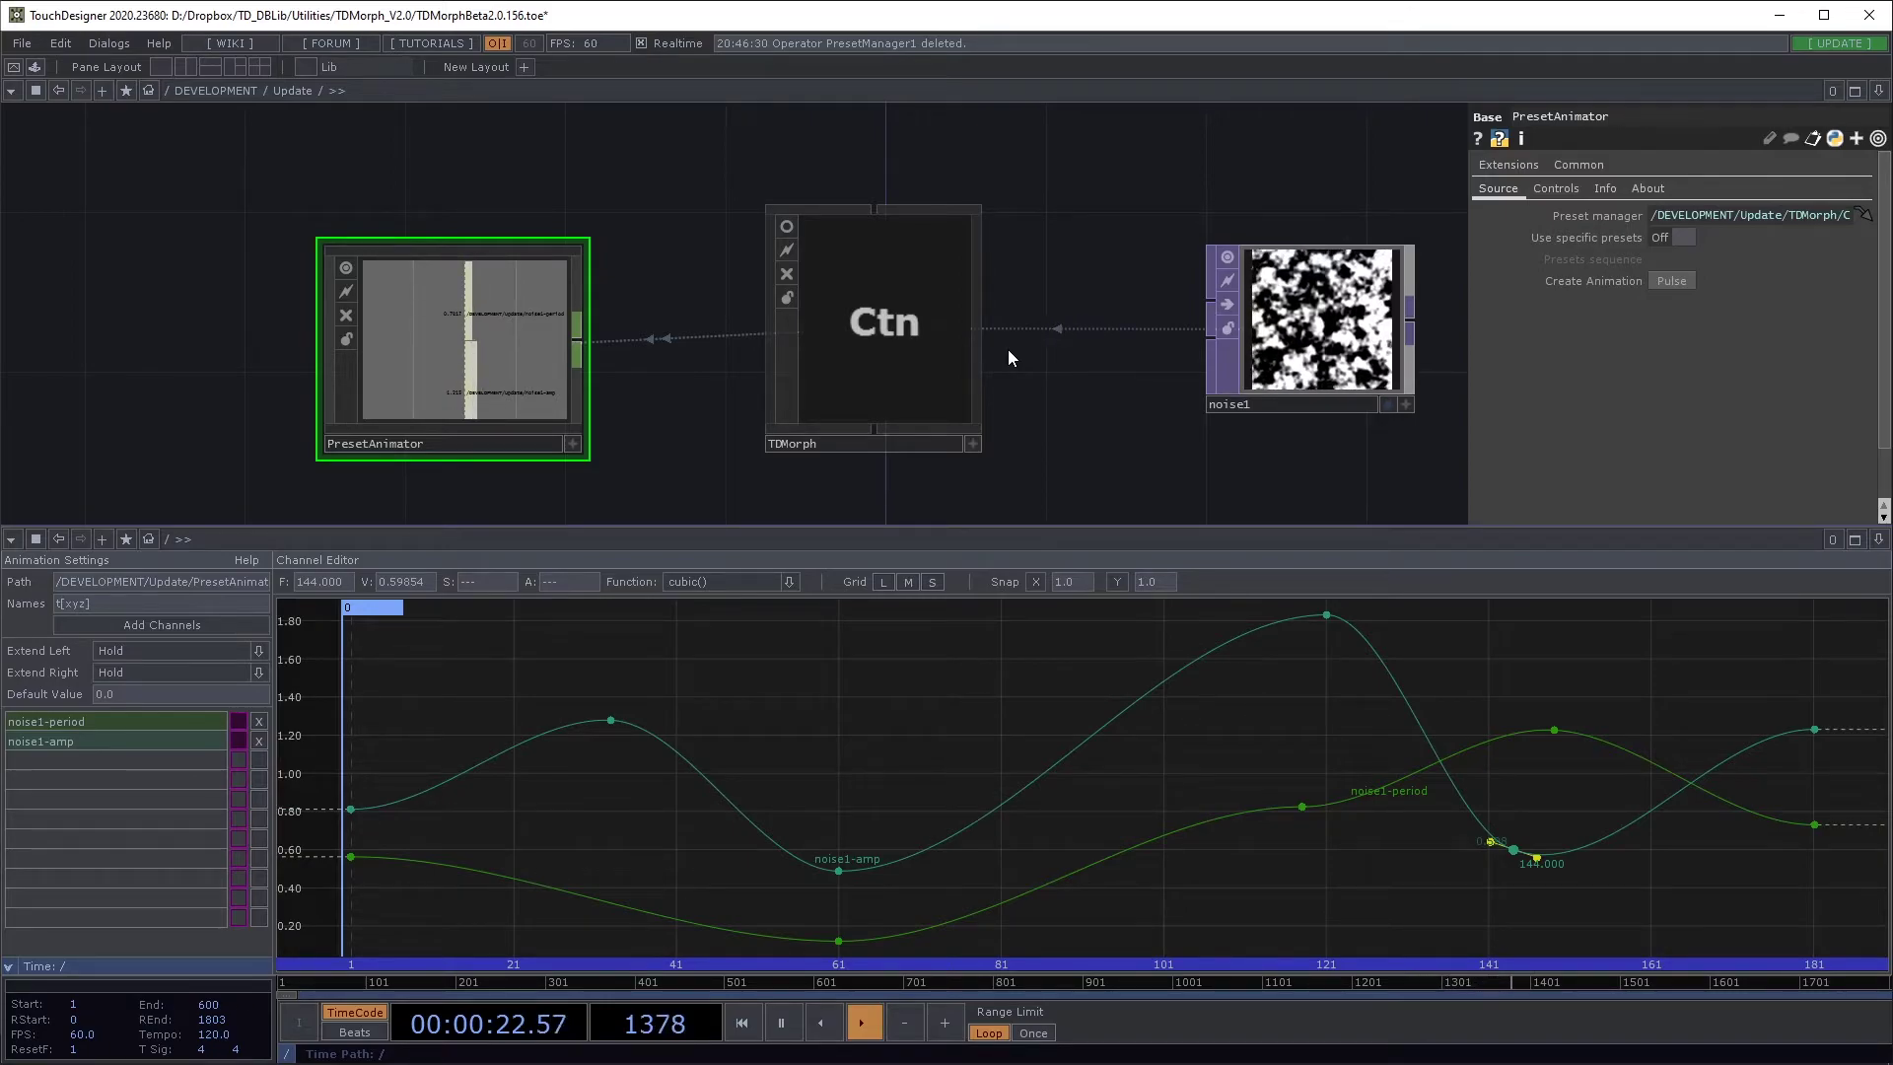
right_click(863, 236)
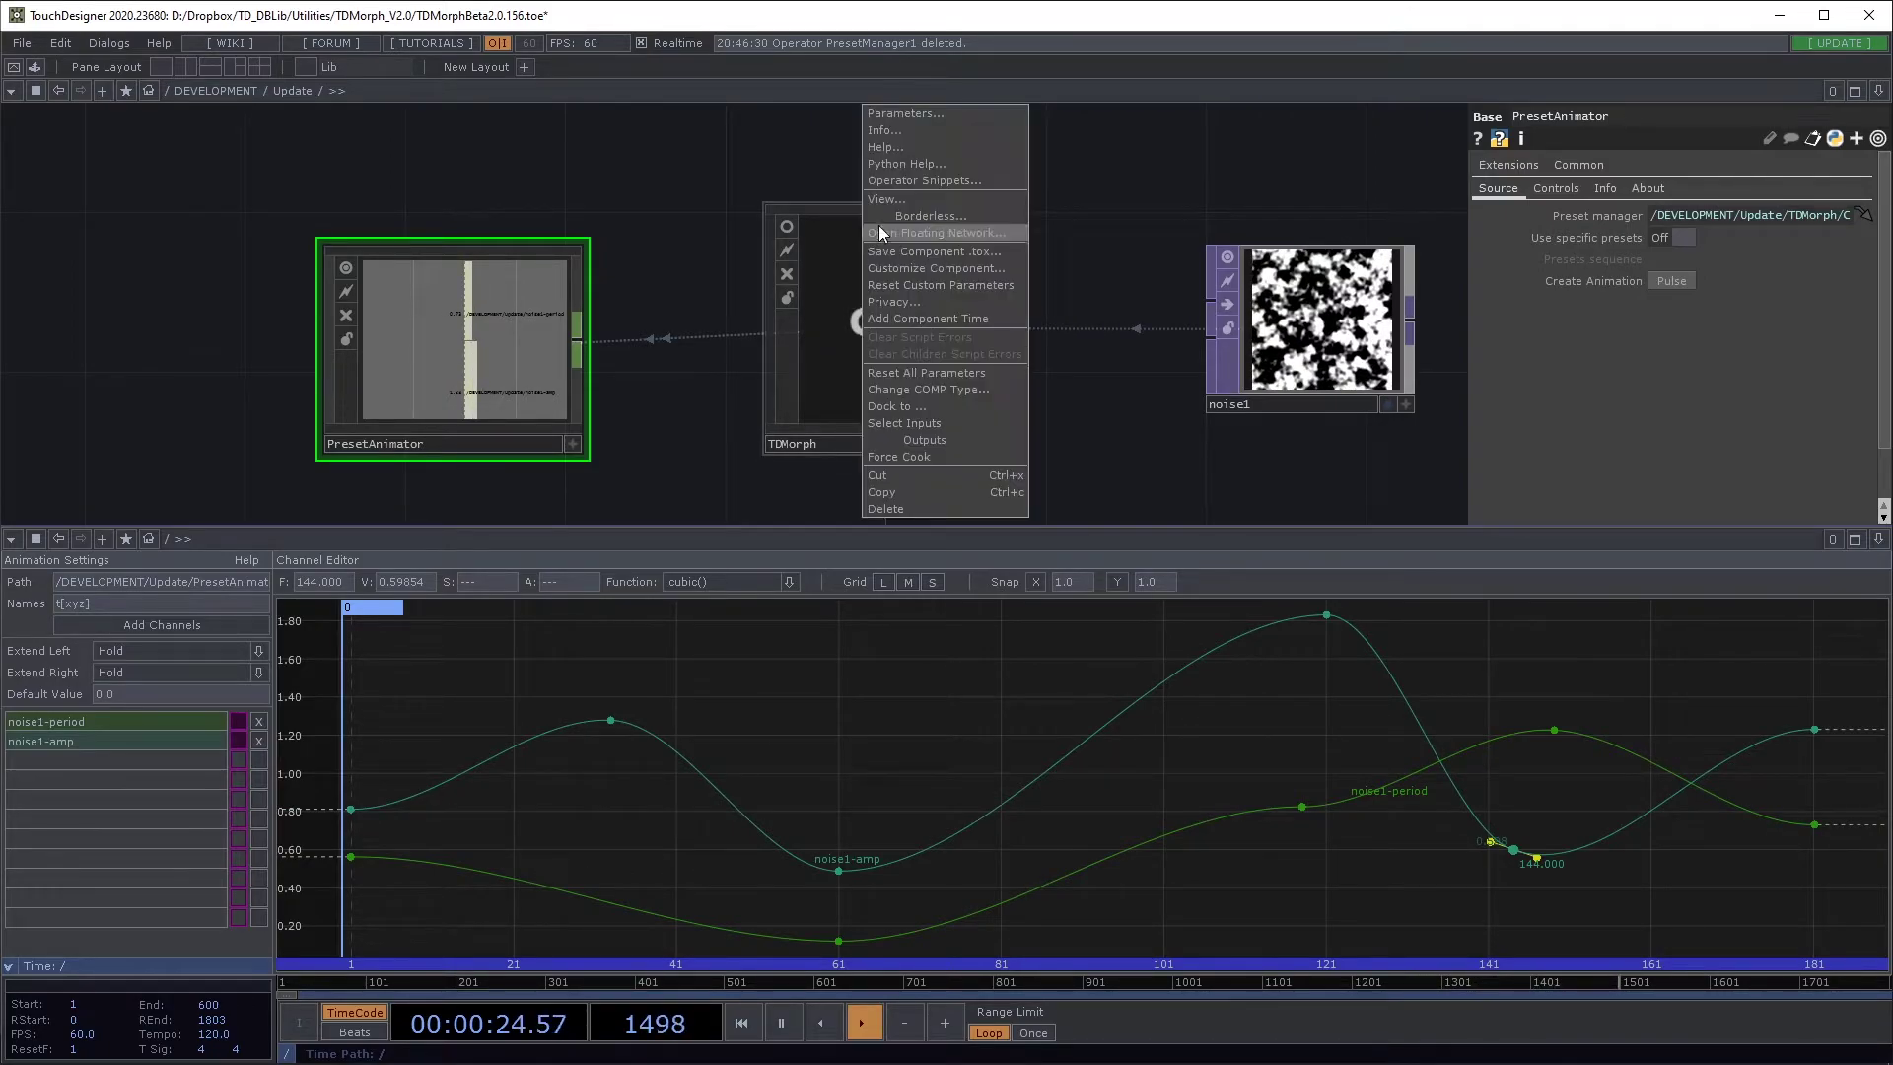
left_click(891, 198)
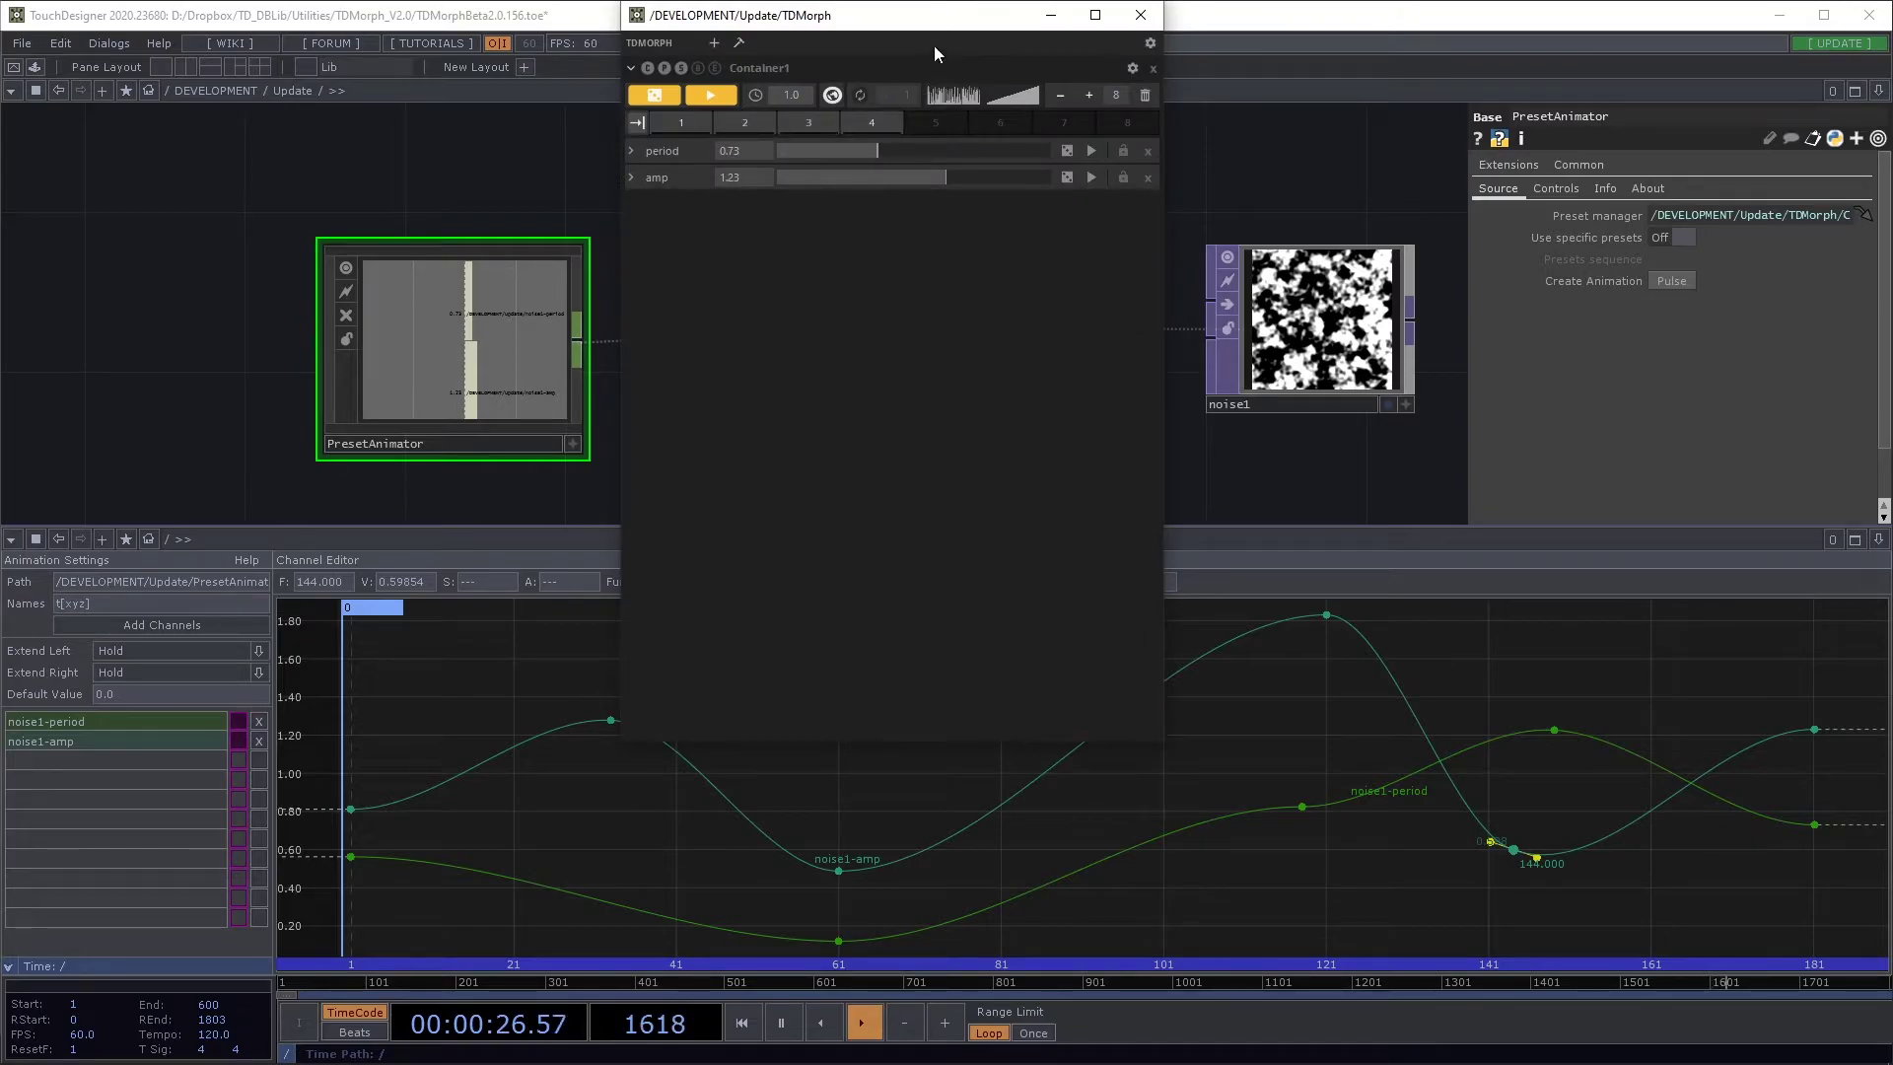
left_click_drag(934, 45, 1180, 213)
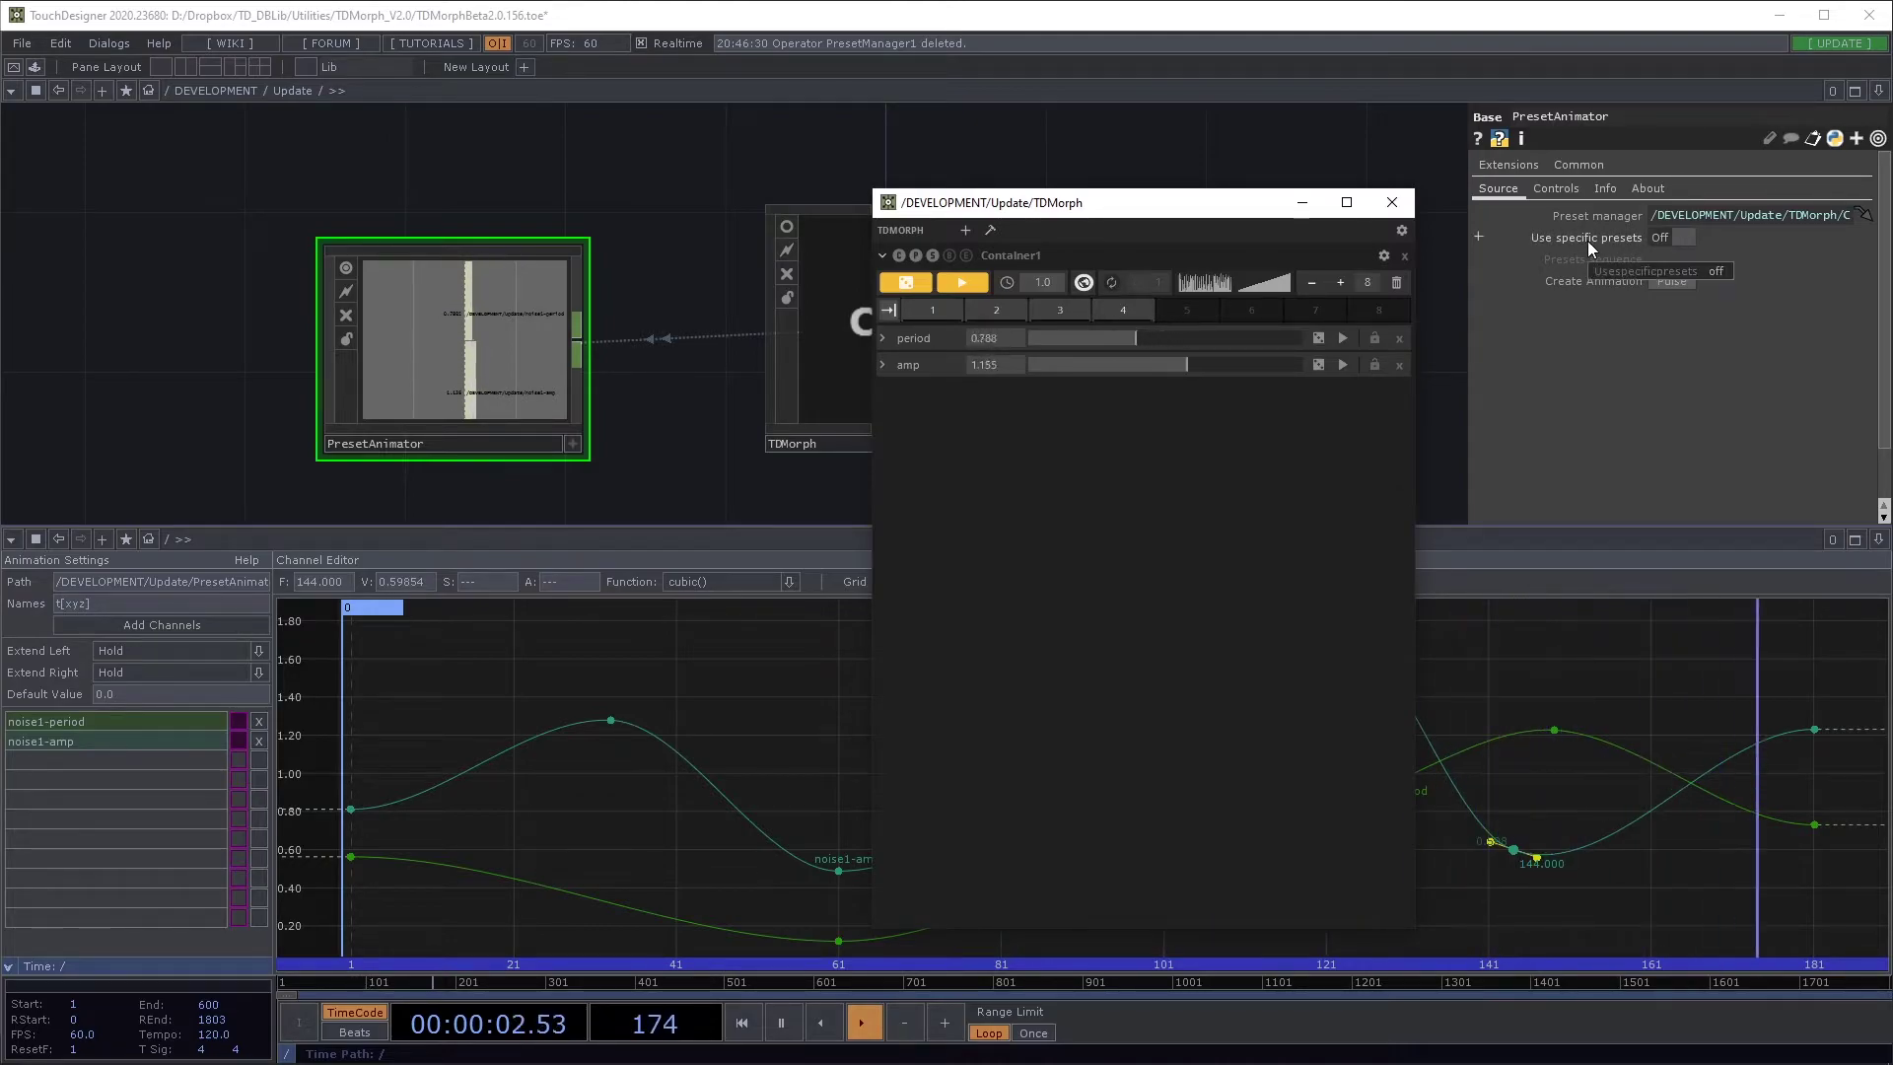
Step: Enable specific presets on the PresetAnimator and set the presets sequence to 2 1 3 1 4 2 3 1 4
left_click(1678, 241)
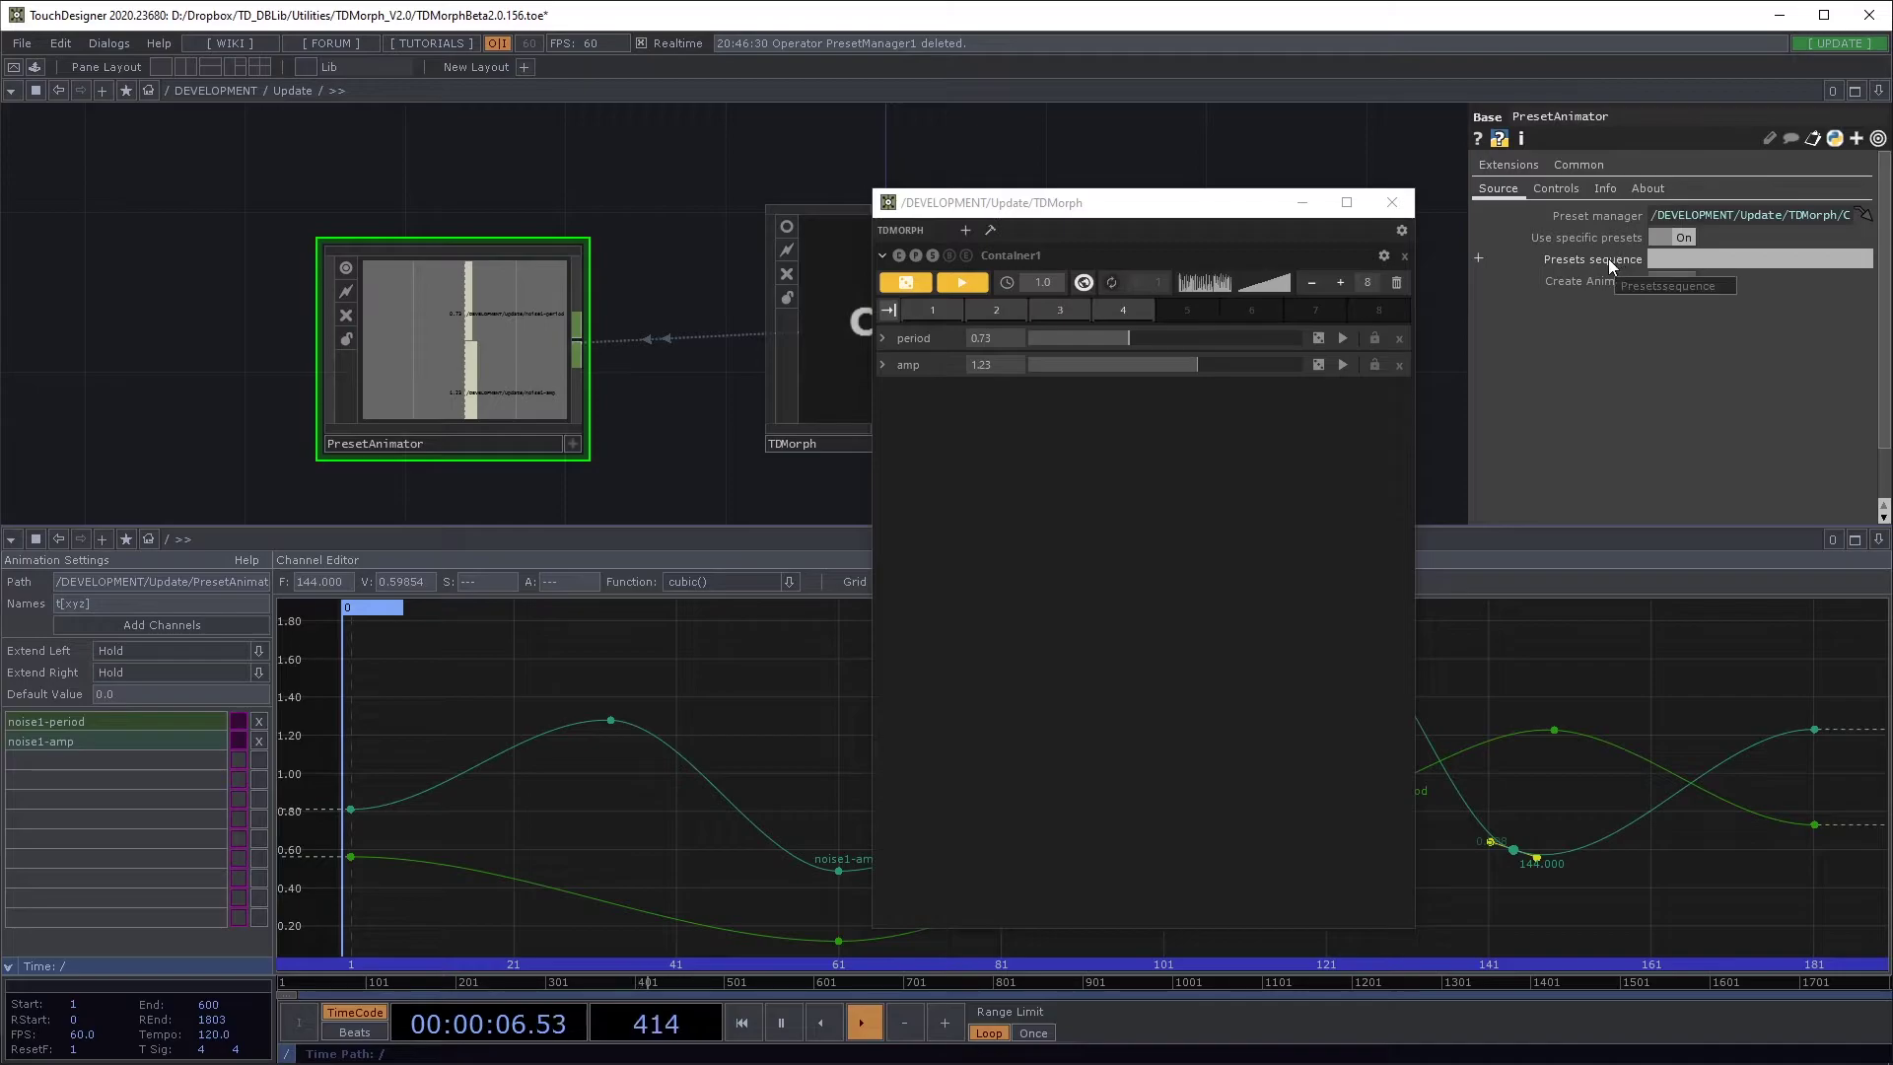
left_click(1670, 258)
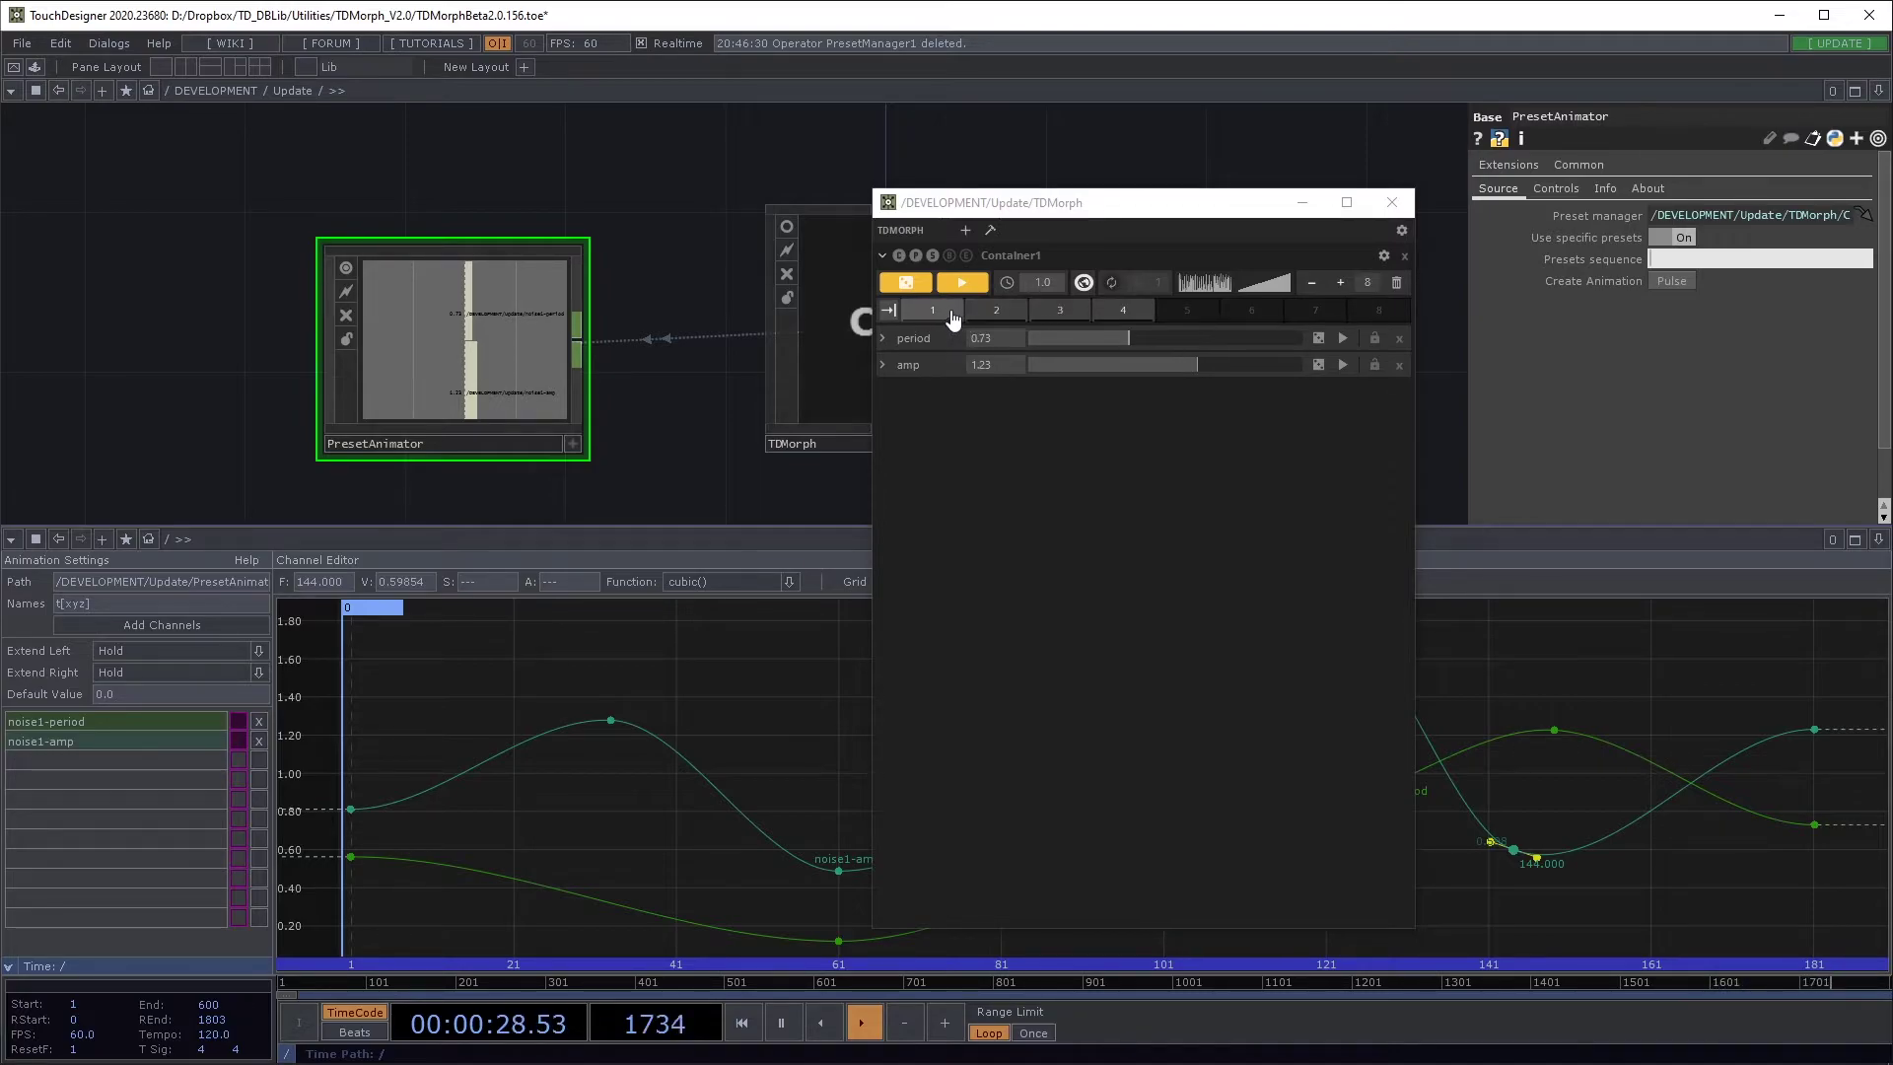
left_click(1082, 317)
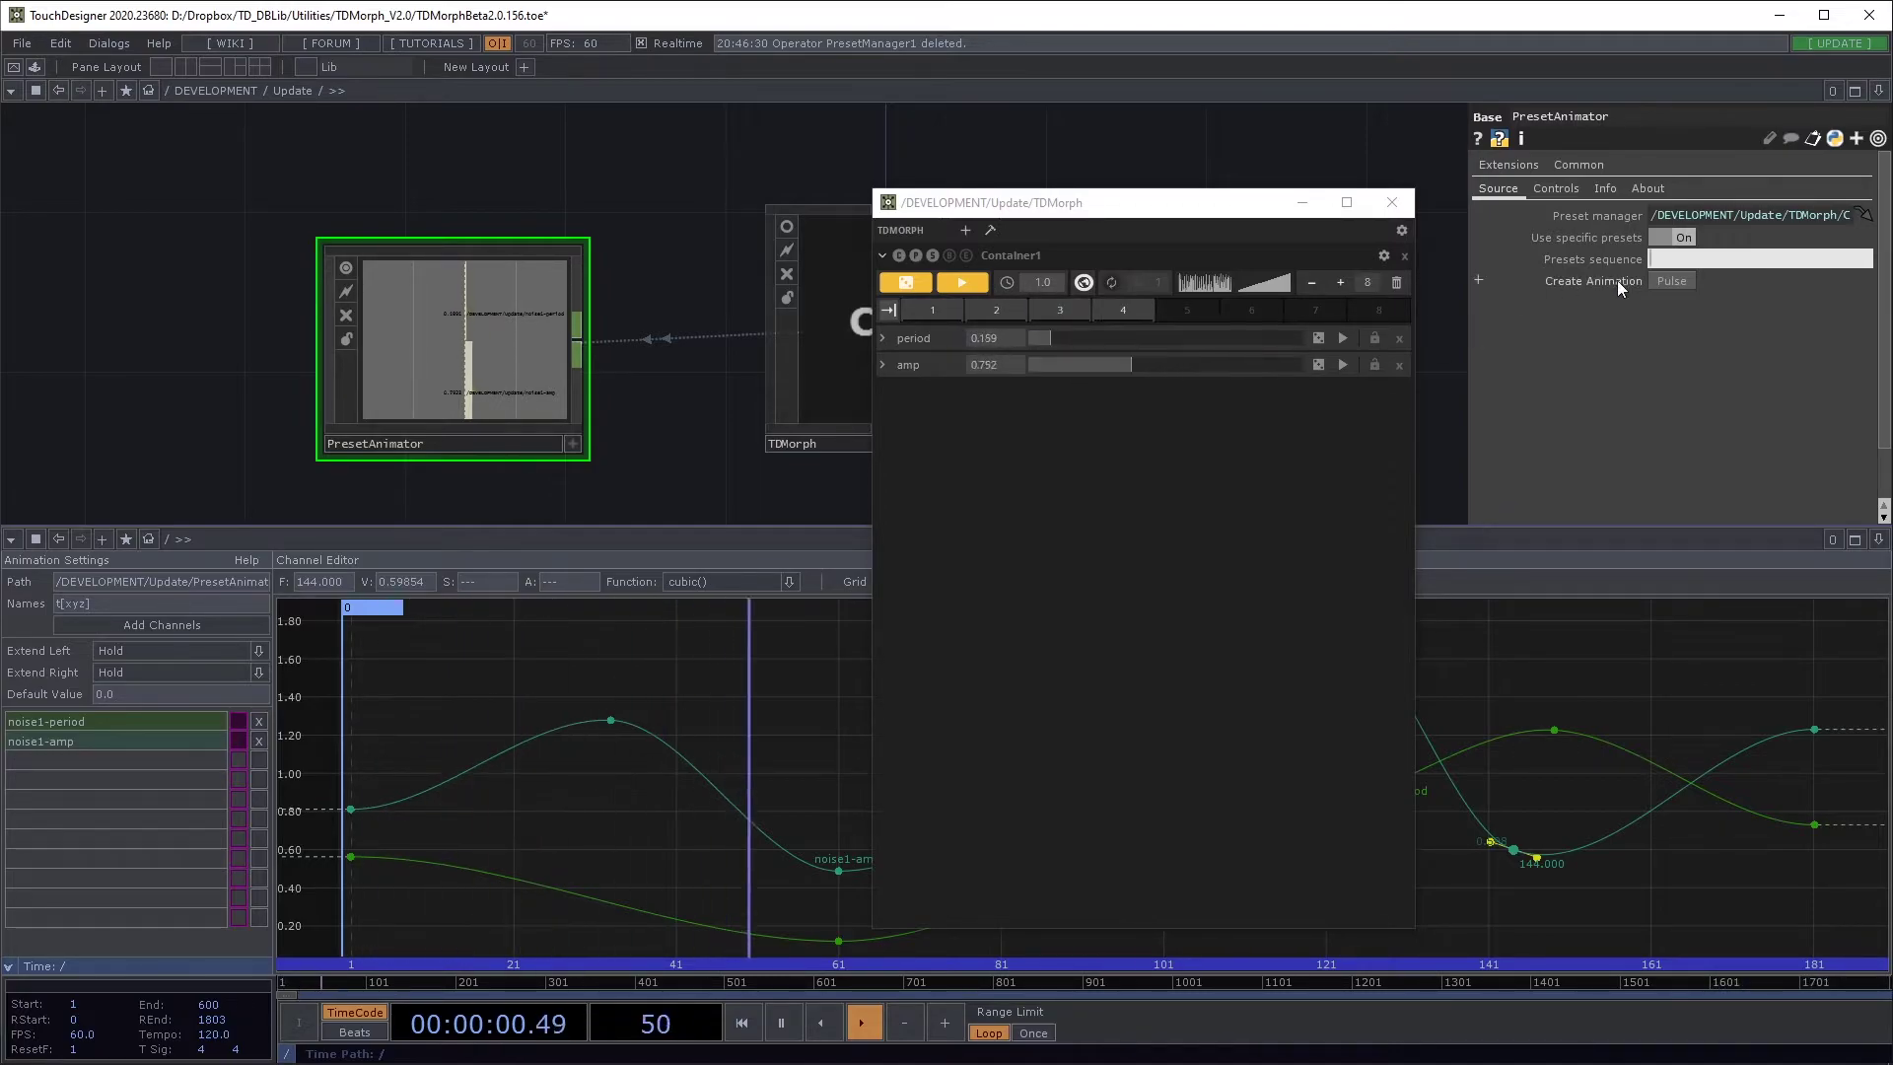
left_click(1676, 259)
type("2 1 3 1 4 2")
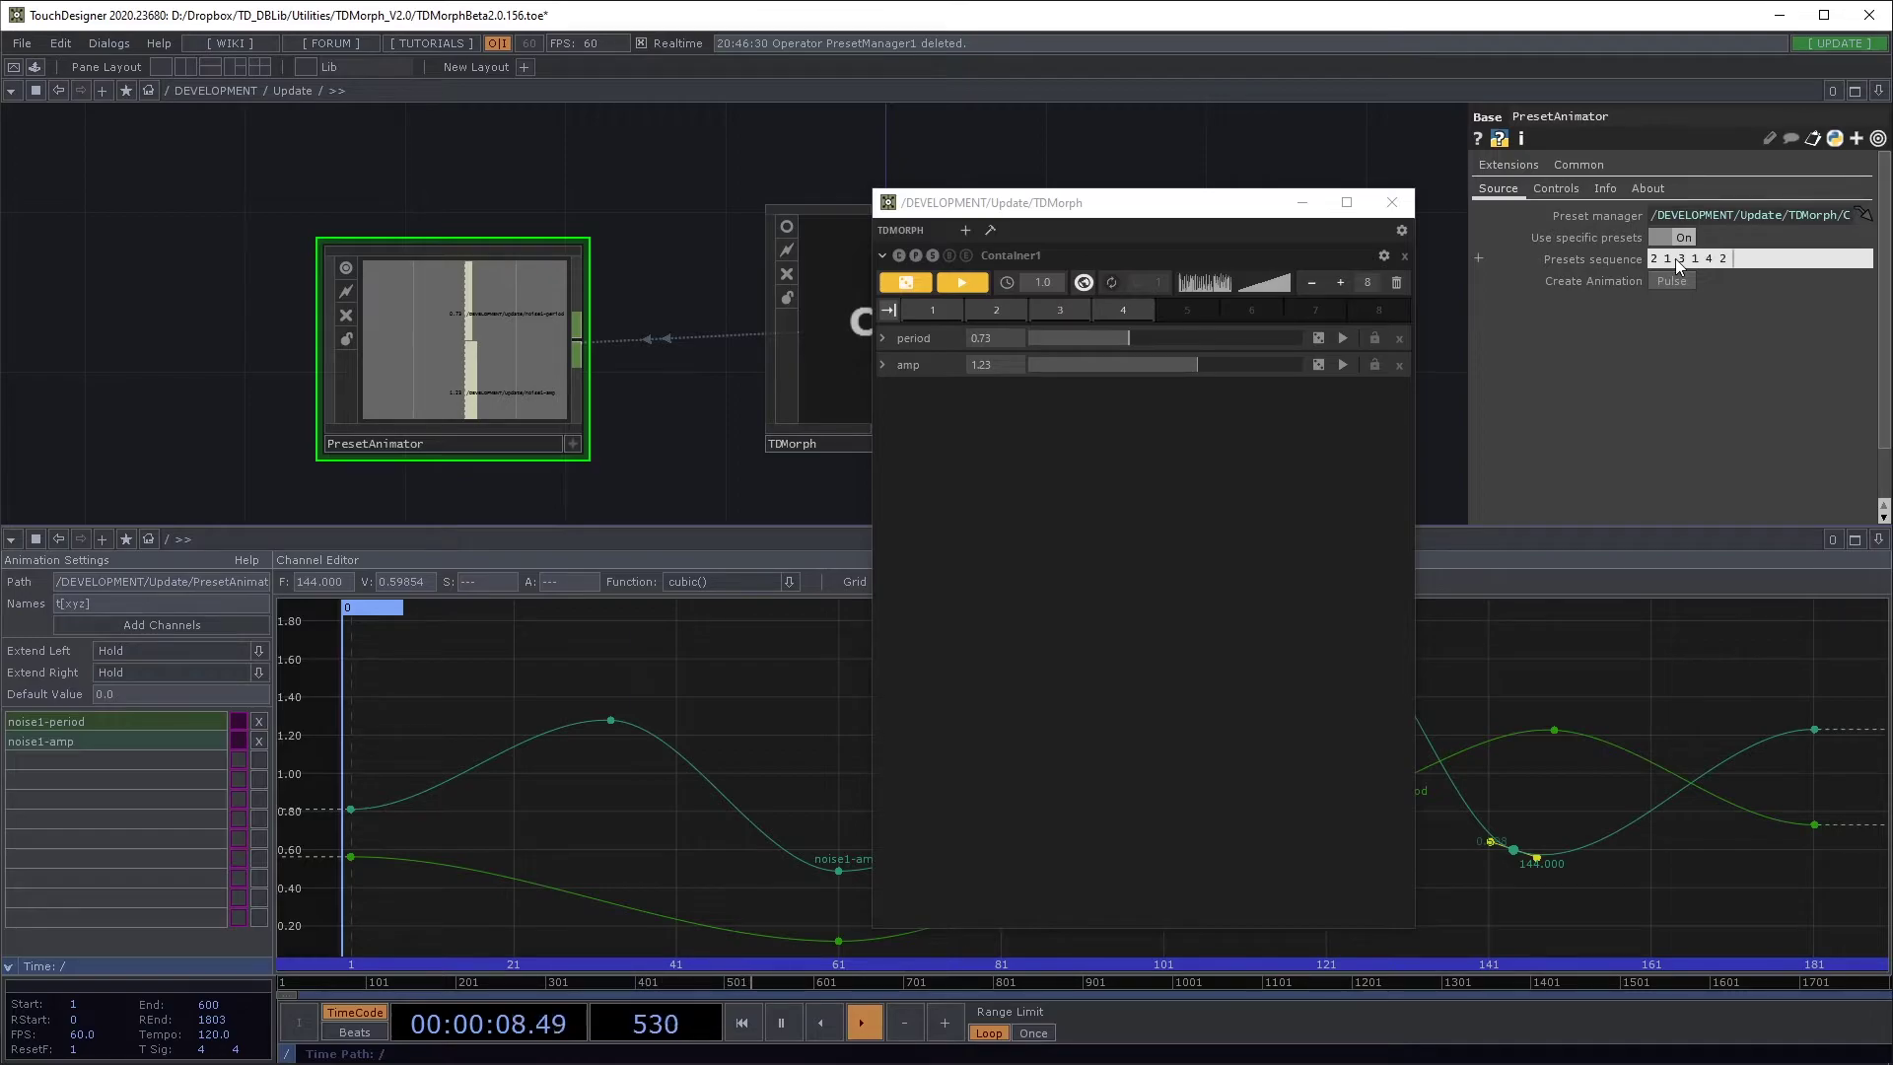
type(" 3 1 4")
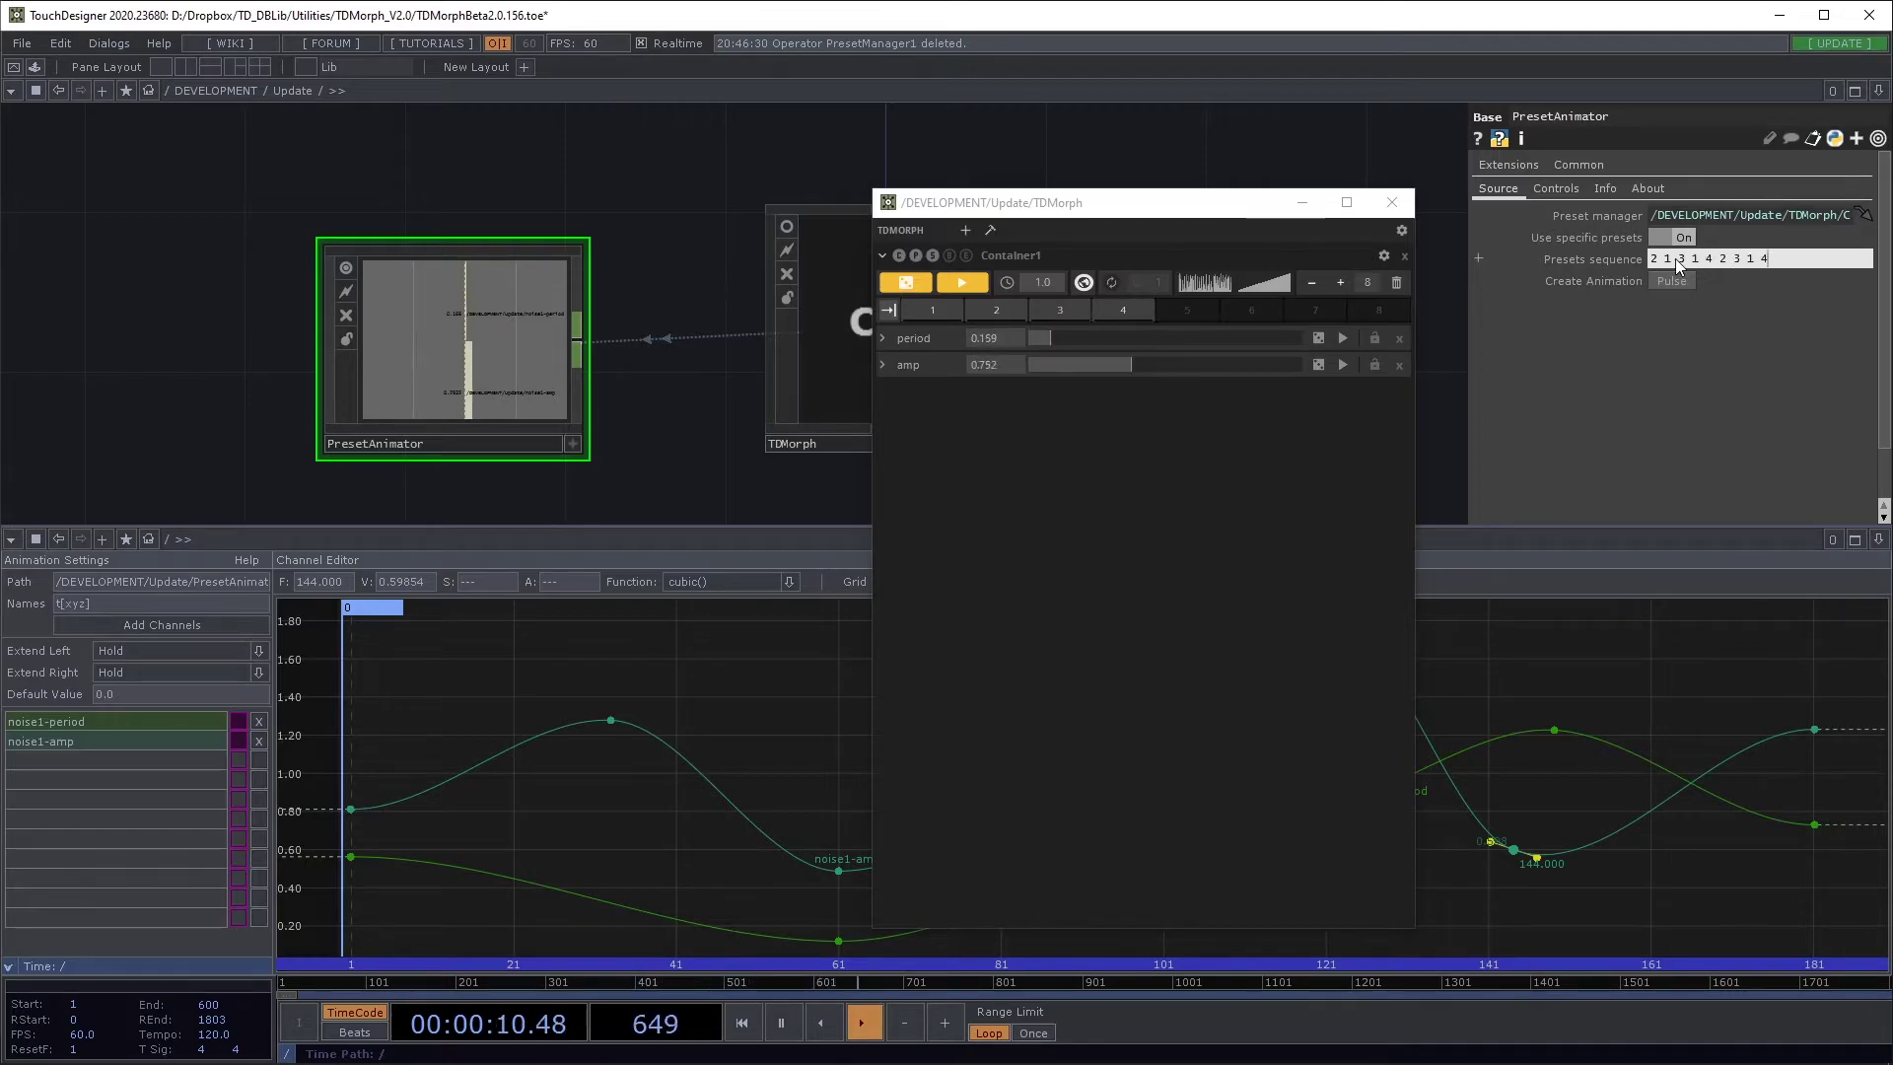
key("Return")
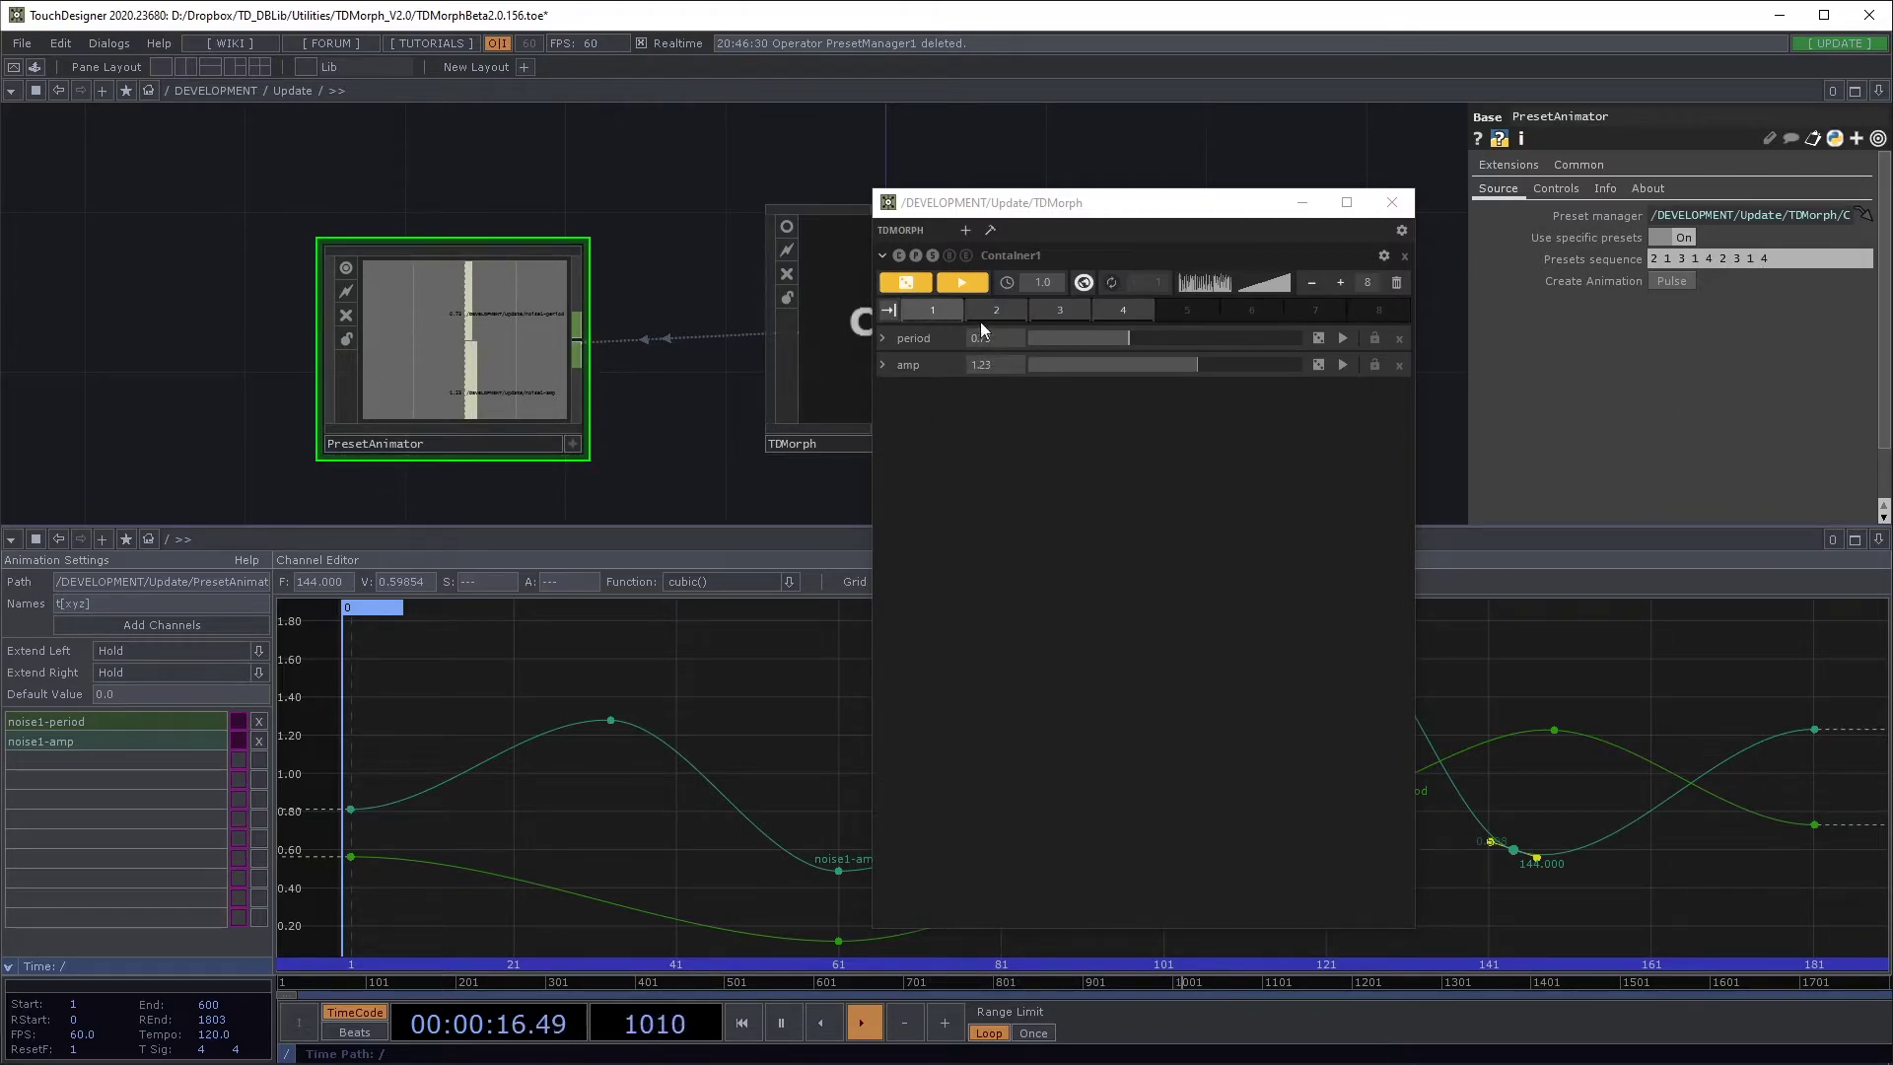
left_click(1777, 260)
key("Return")
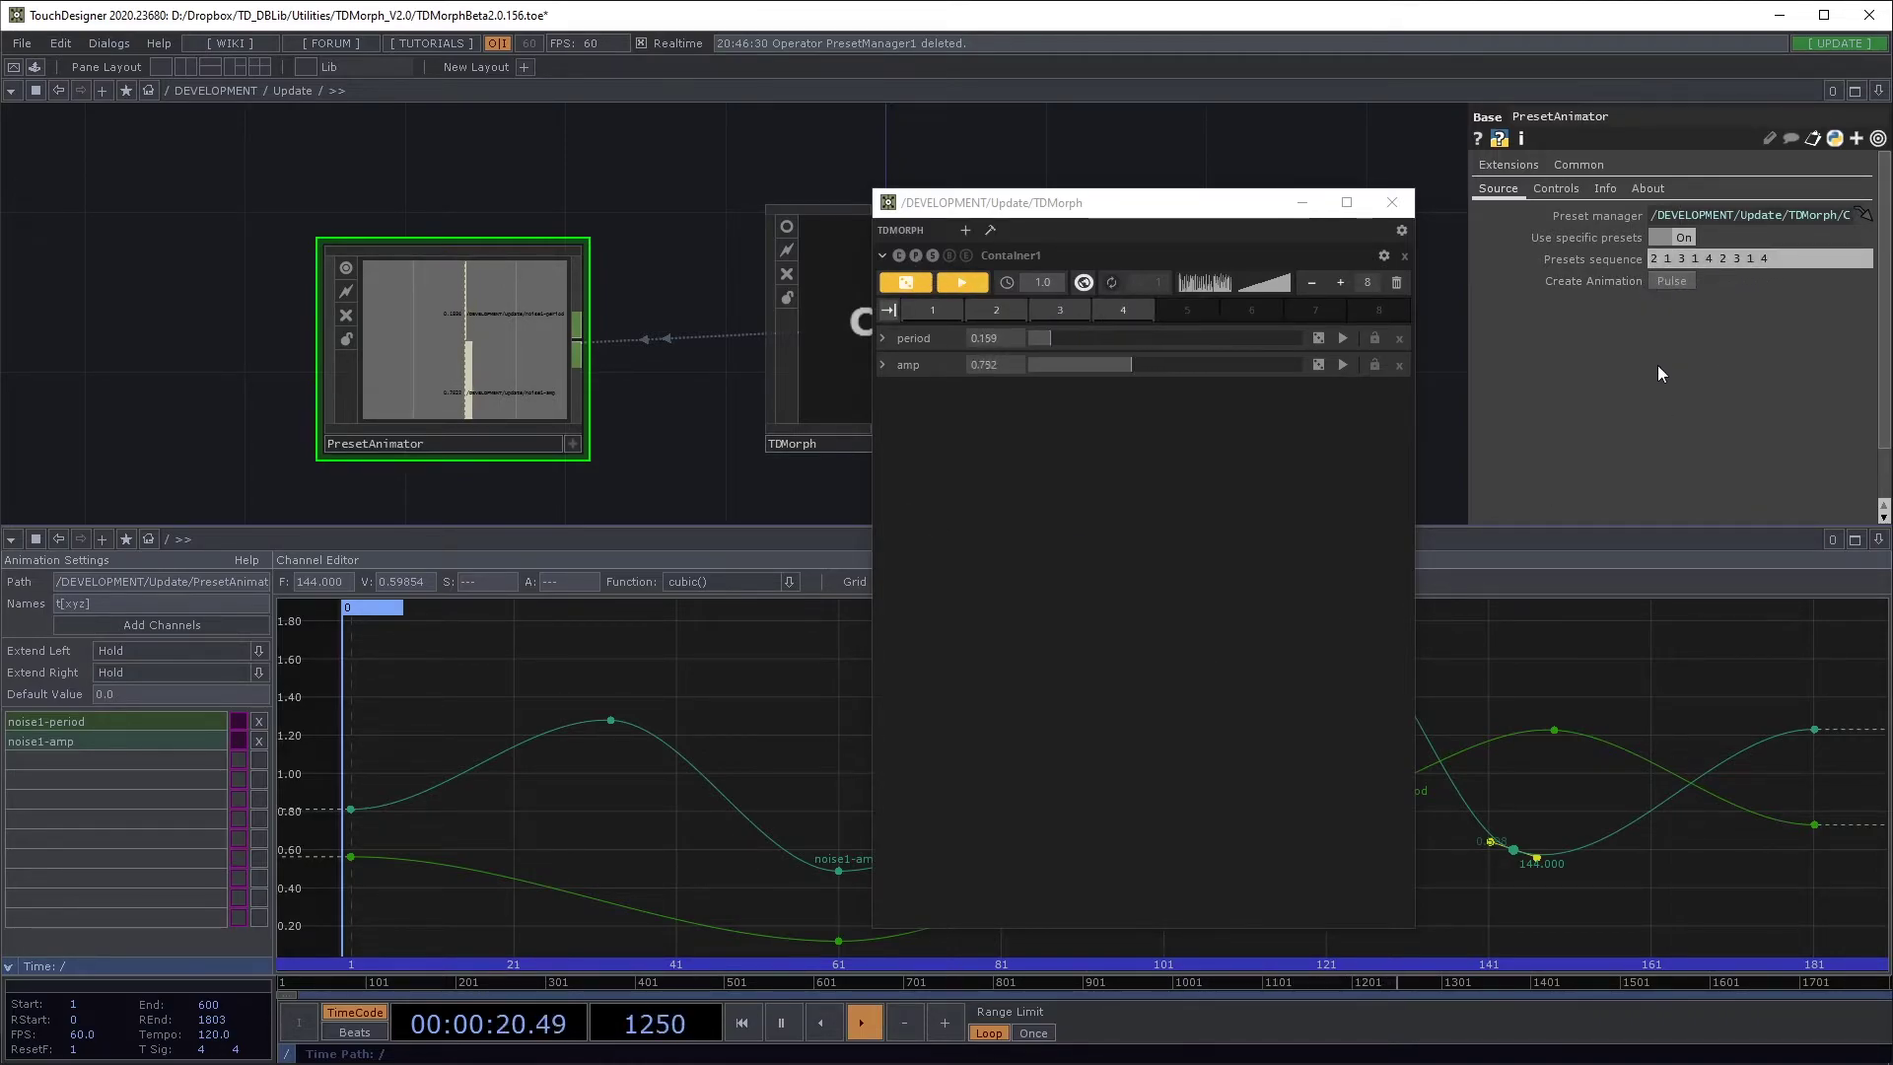
Step: Create the animation from the preset sequence and fit the refreshed noise1-period and noise1-amp curves in the channel editor
left_click(1662, 283)
left_click(190, 719)
left_click(181, 739)
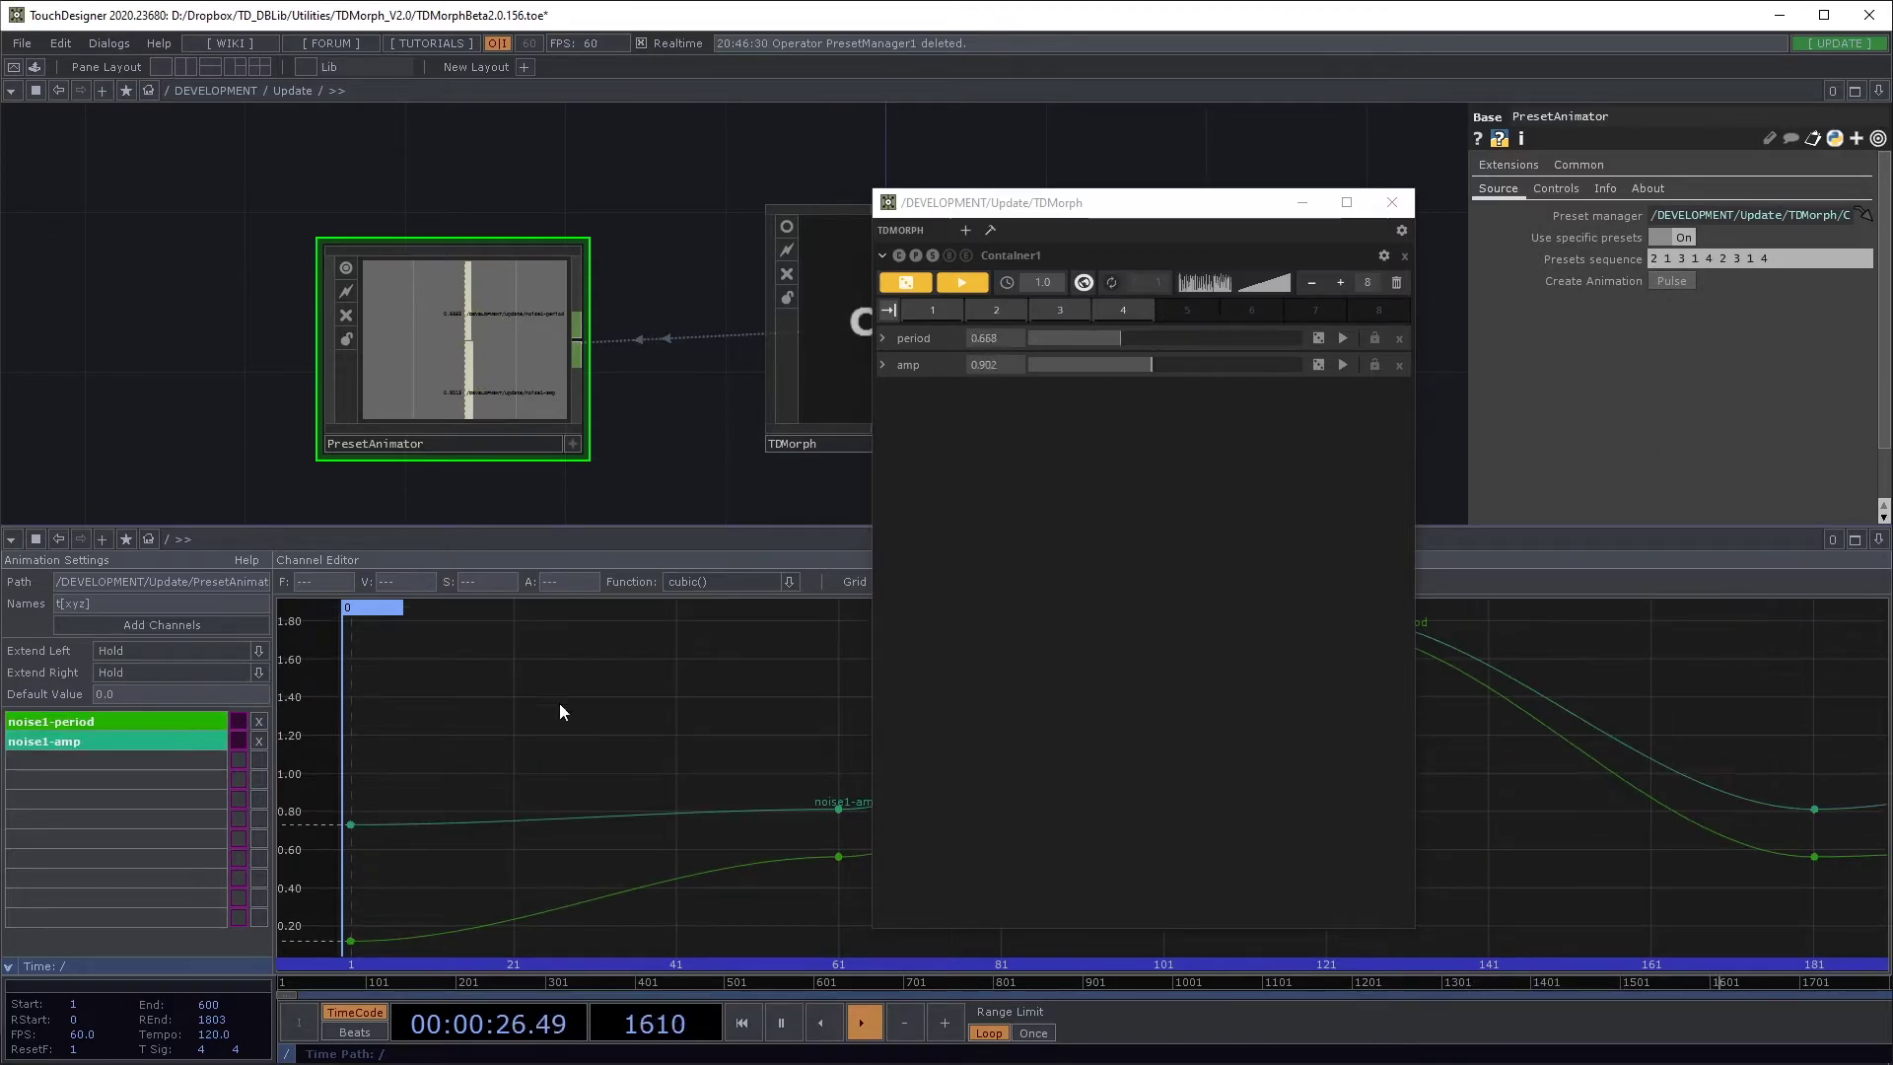
left_click(596, 683)
key("h")
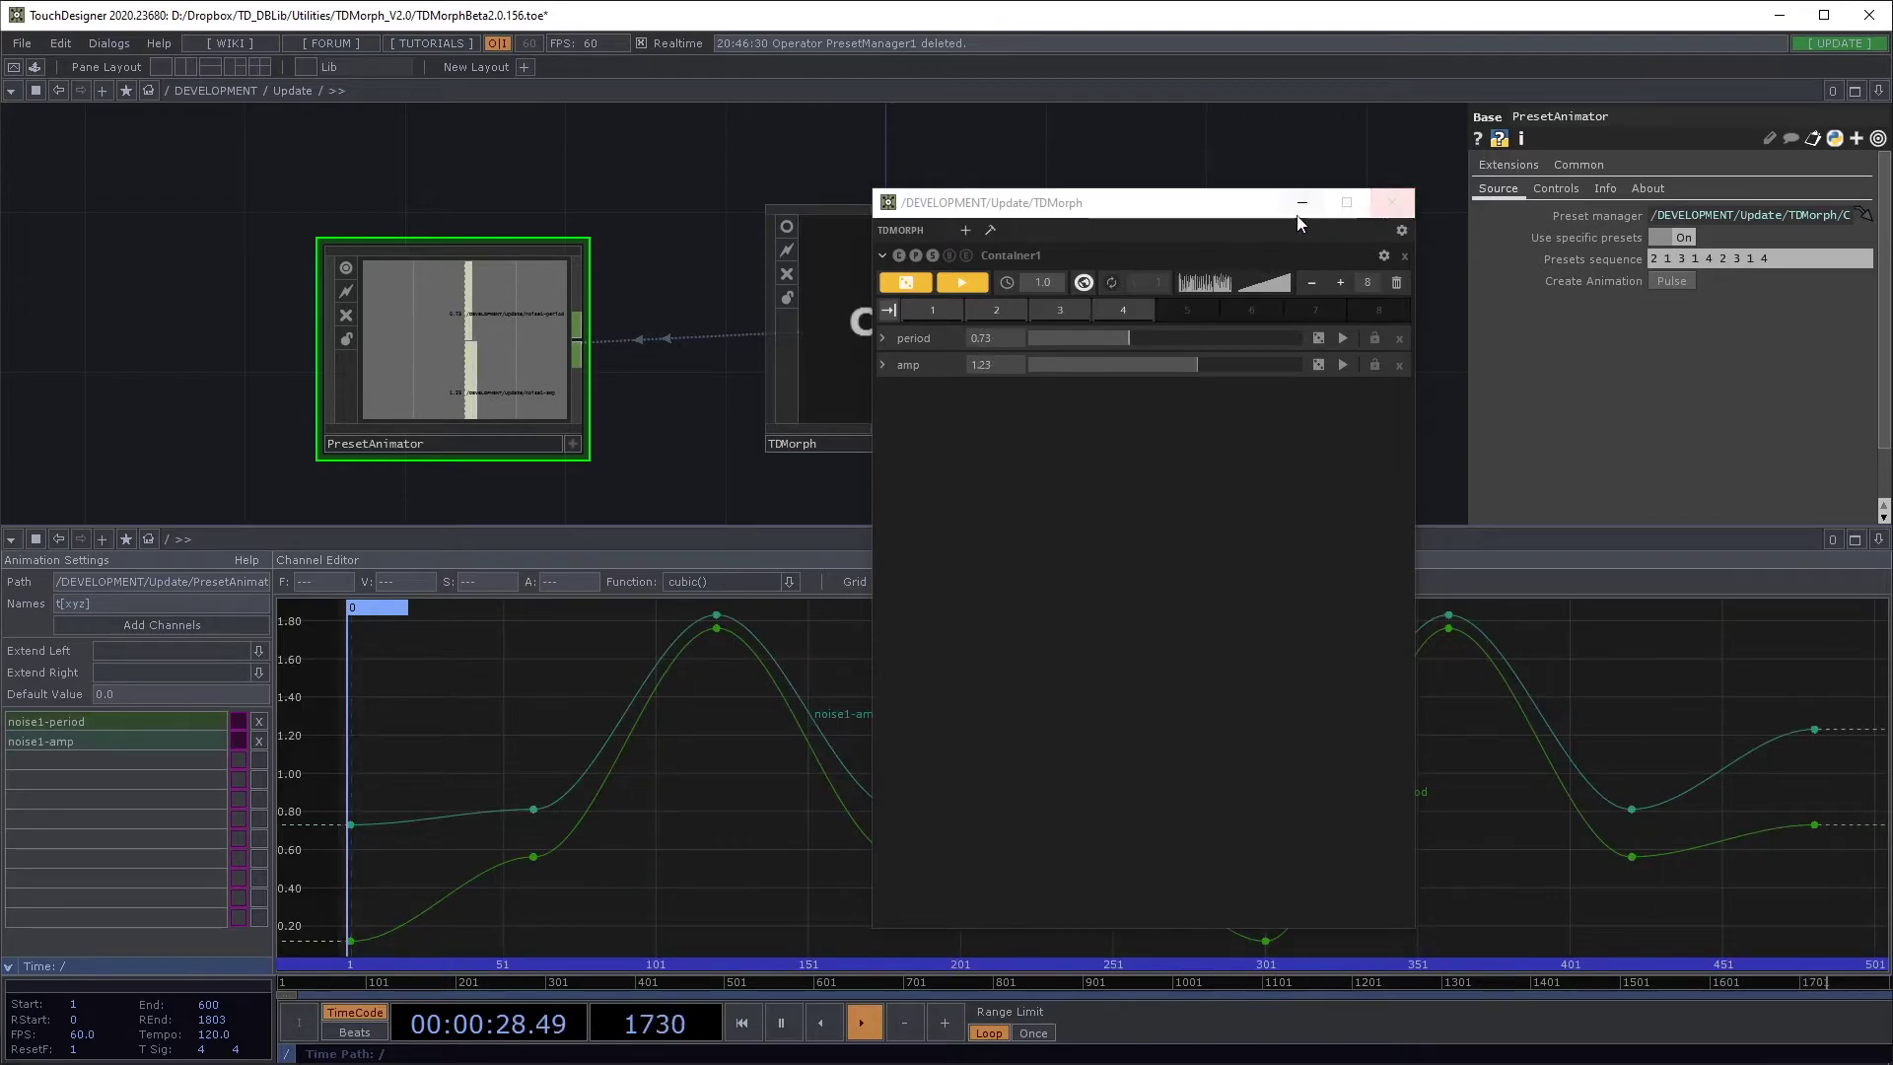
Step: Minimise the TDMorph window and close the animation editor pane so the network fills the workspace
left_click(1301, 203)
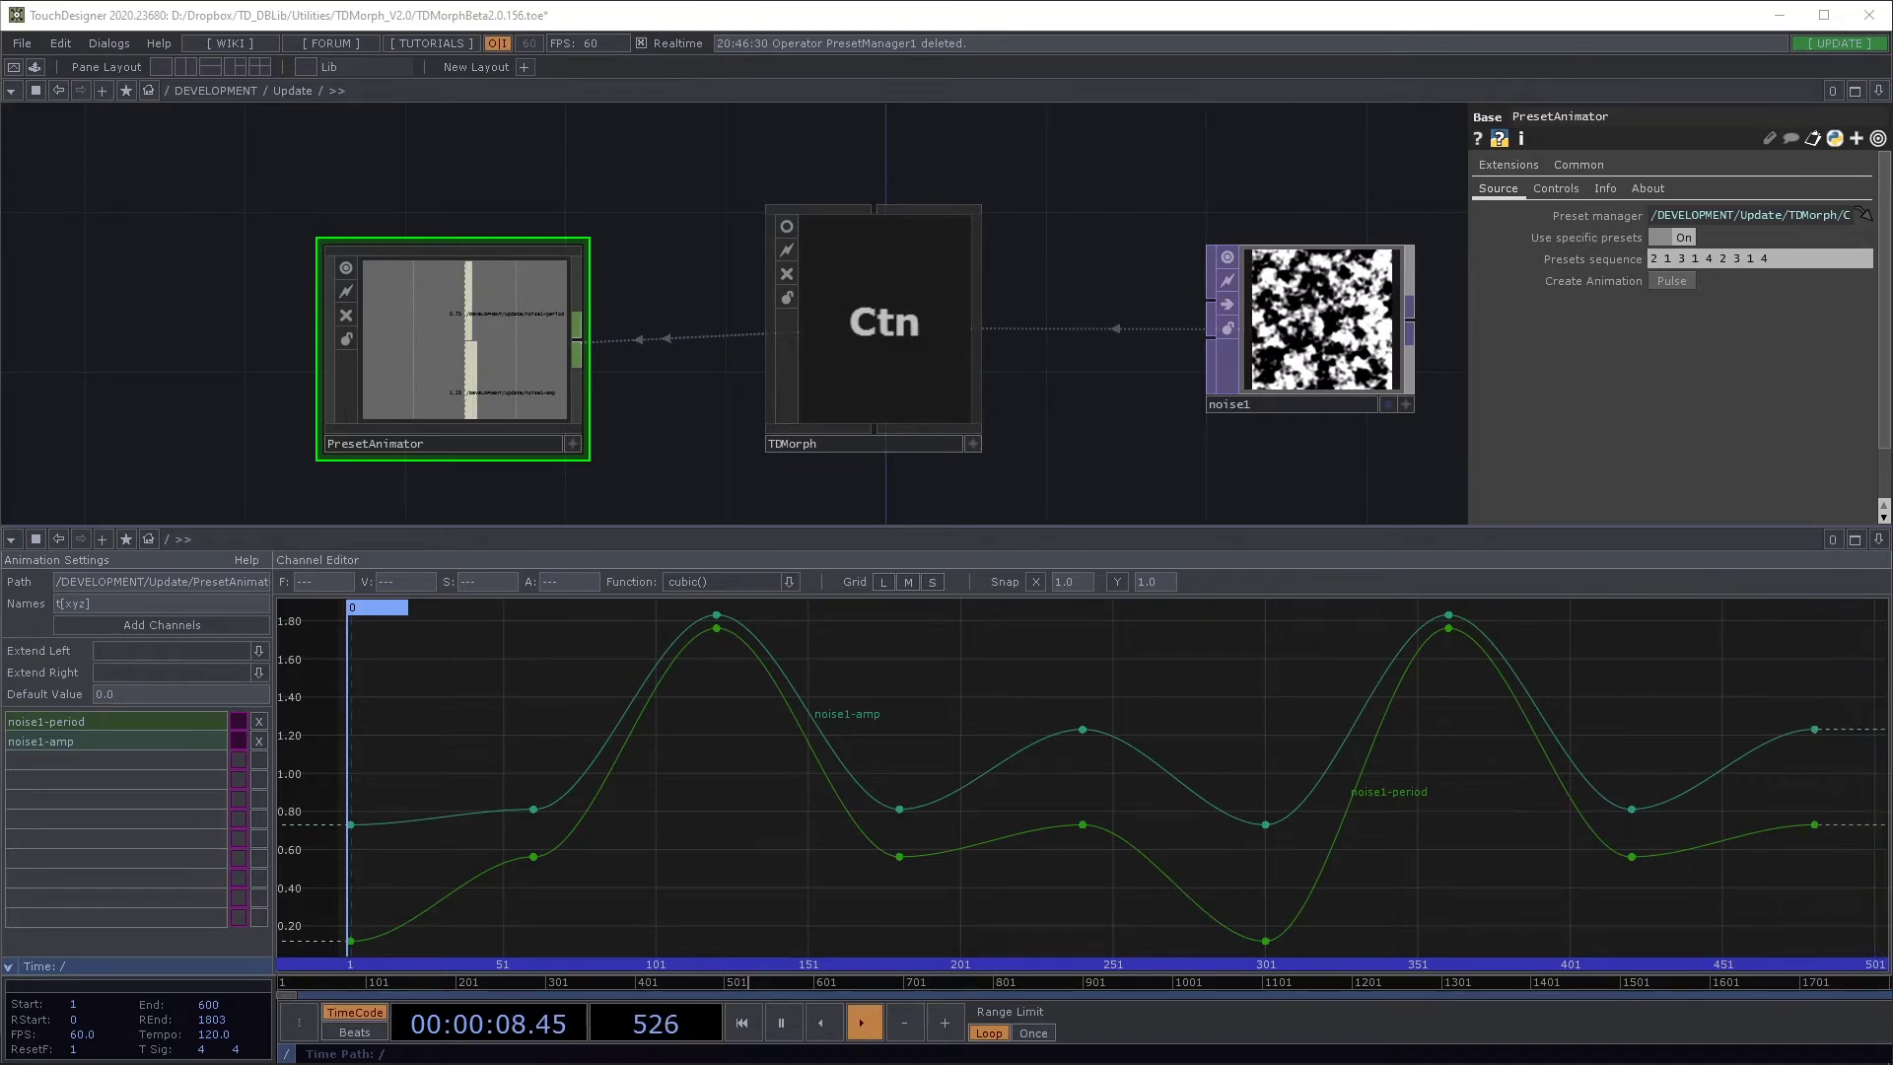
left_click(1878, 540)
left_click(1757, 680)
Step: Examine the SceneLauncher, PresetManager and connected noise nodes located below TDMorph in the network
left_click_drag(1109, 634, 1021, 229)
scroll(993, 250, "down", 4)
left_click_drag(1077, 501, 1020, 287)
scroll(890, 541, "up", 4)
scroll(890, 540, "up", 2)
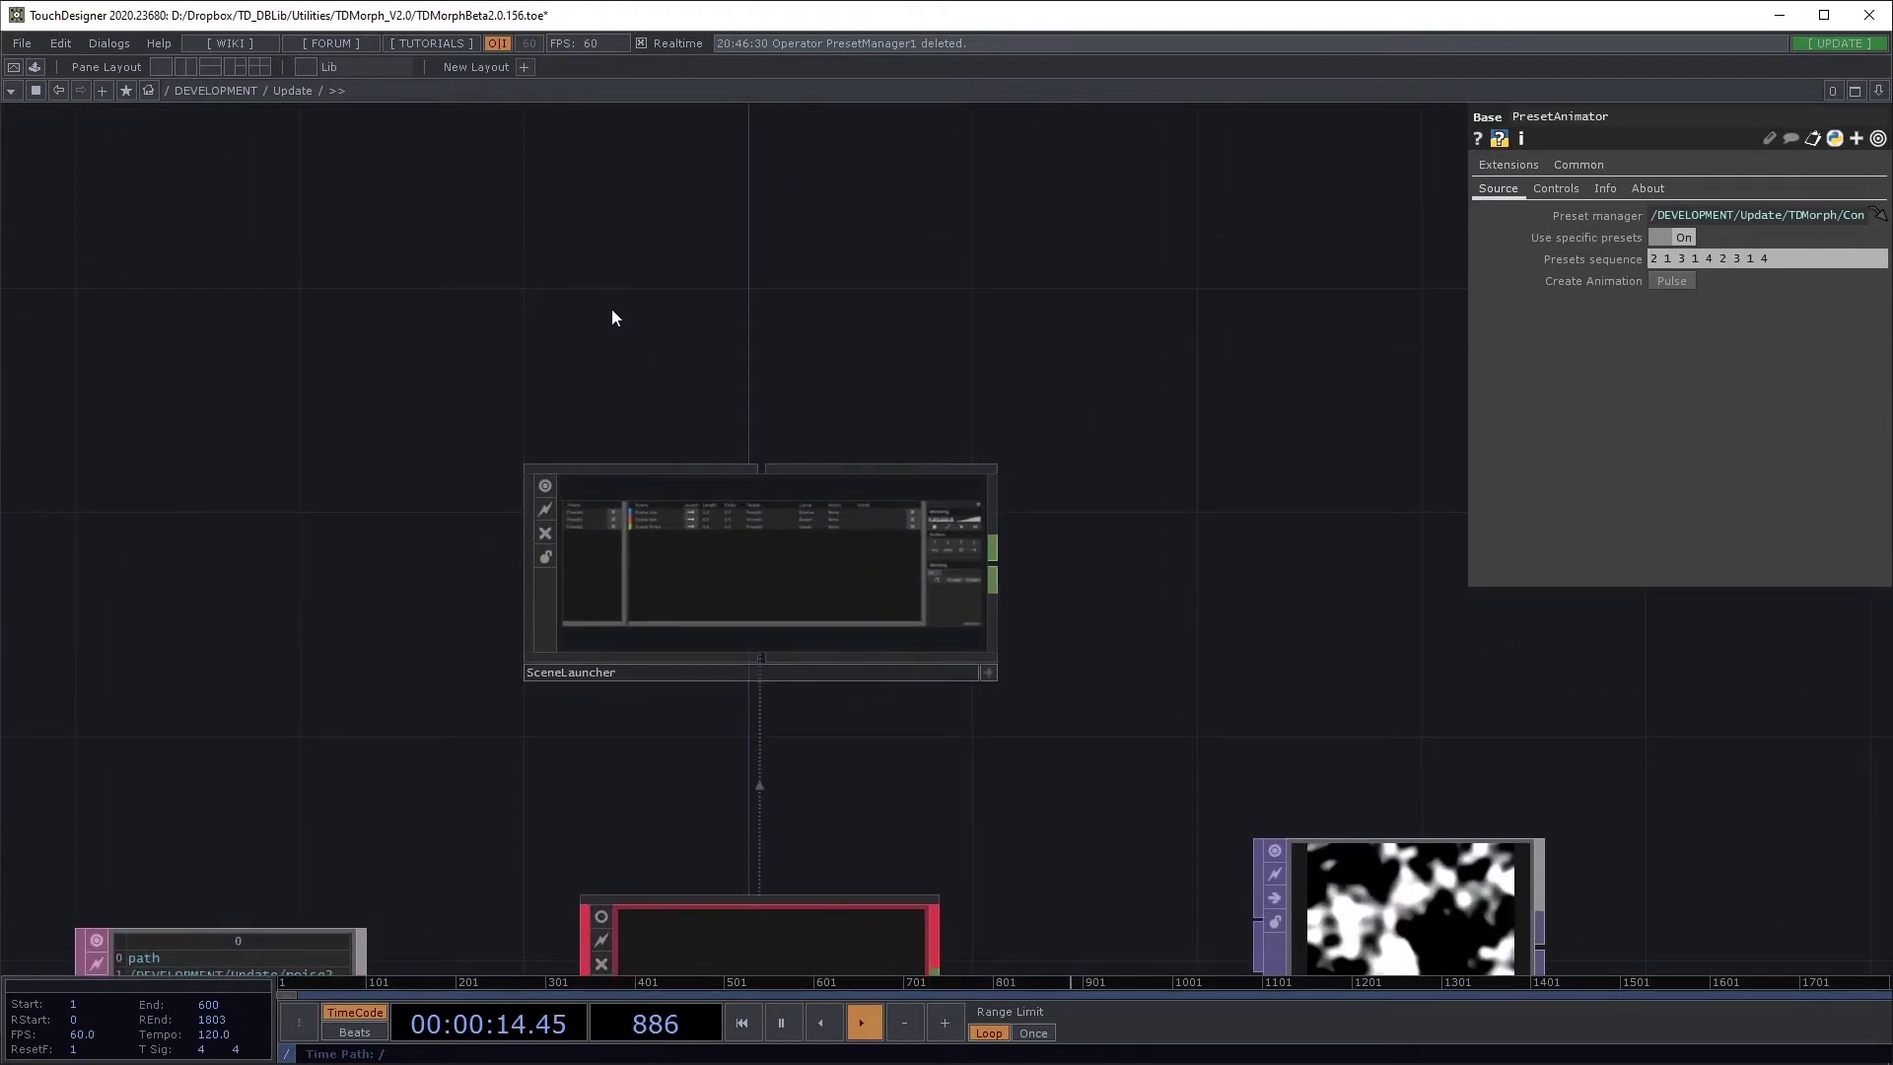
left_click_drag(612, 313, 710, 506)
scroll(715, 513, "down", 2)
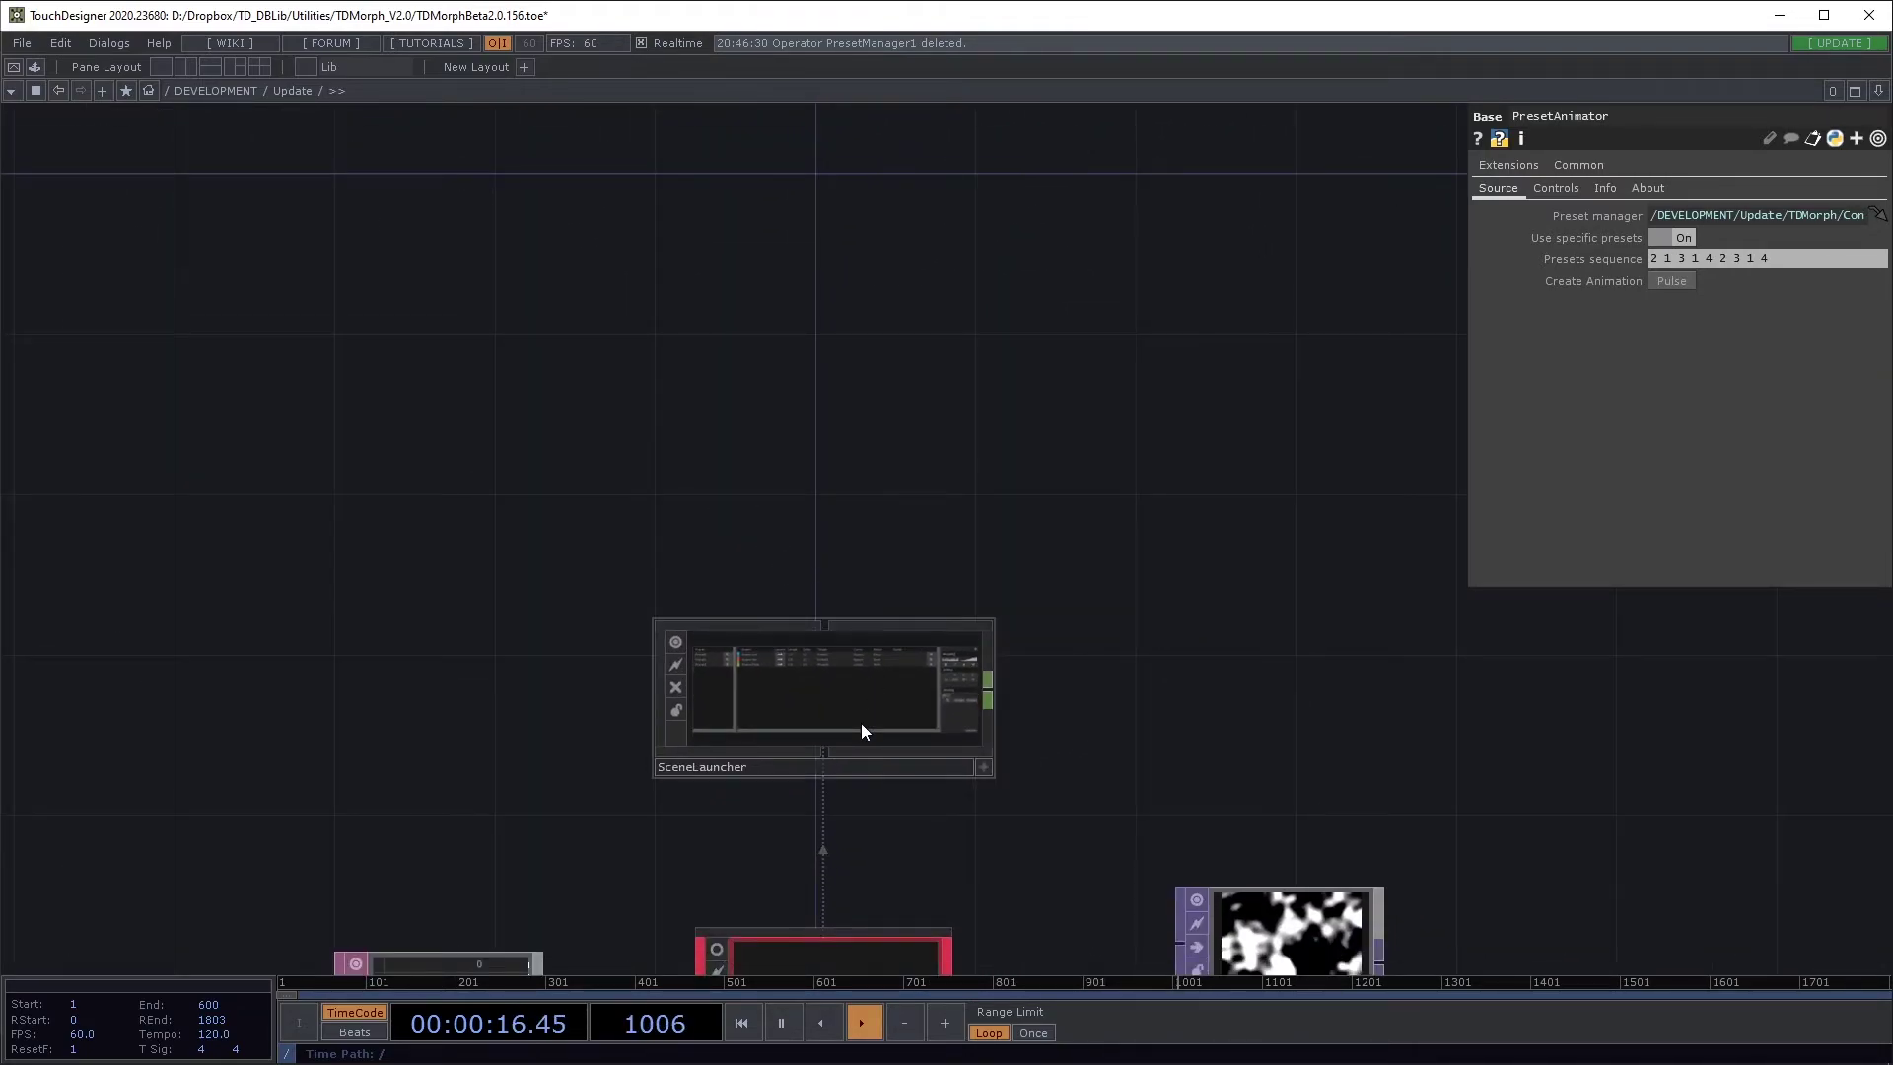
scroll(904, 305, "down", 2)
left_click_drag(785, 439, 892, 212)
scroll(948, 741, "up", 1)
right_click_drag(1131, 628, 742, 908)
left_click_drag(624, 608, 690, 717)
scroll(690, 716, "down", 3)
scroll(784, 434, "up", 2)
Step: Open TDMorph's view in a floating window and add another Preset Animator from its tools
right_click(830, 186)
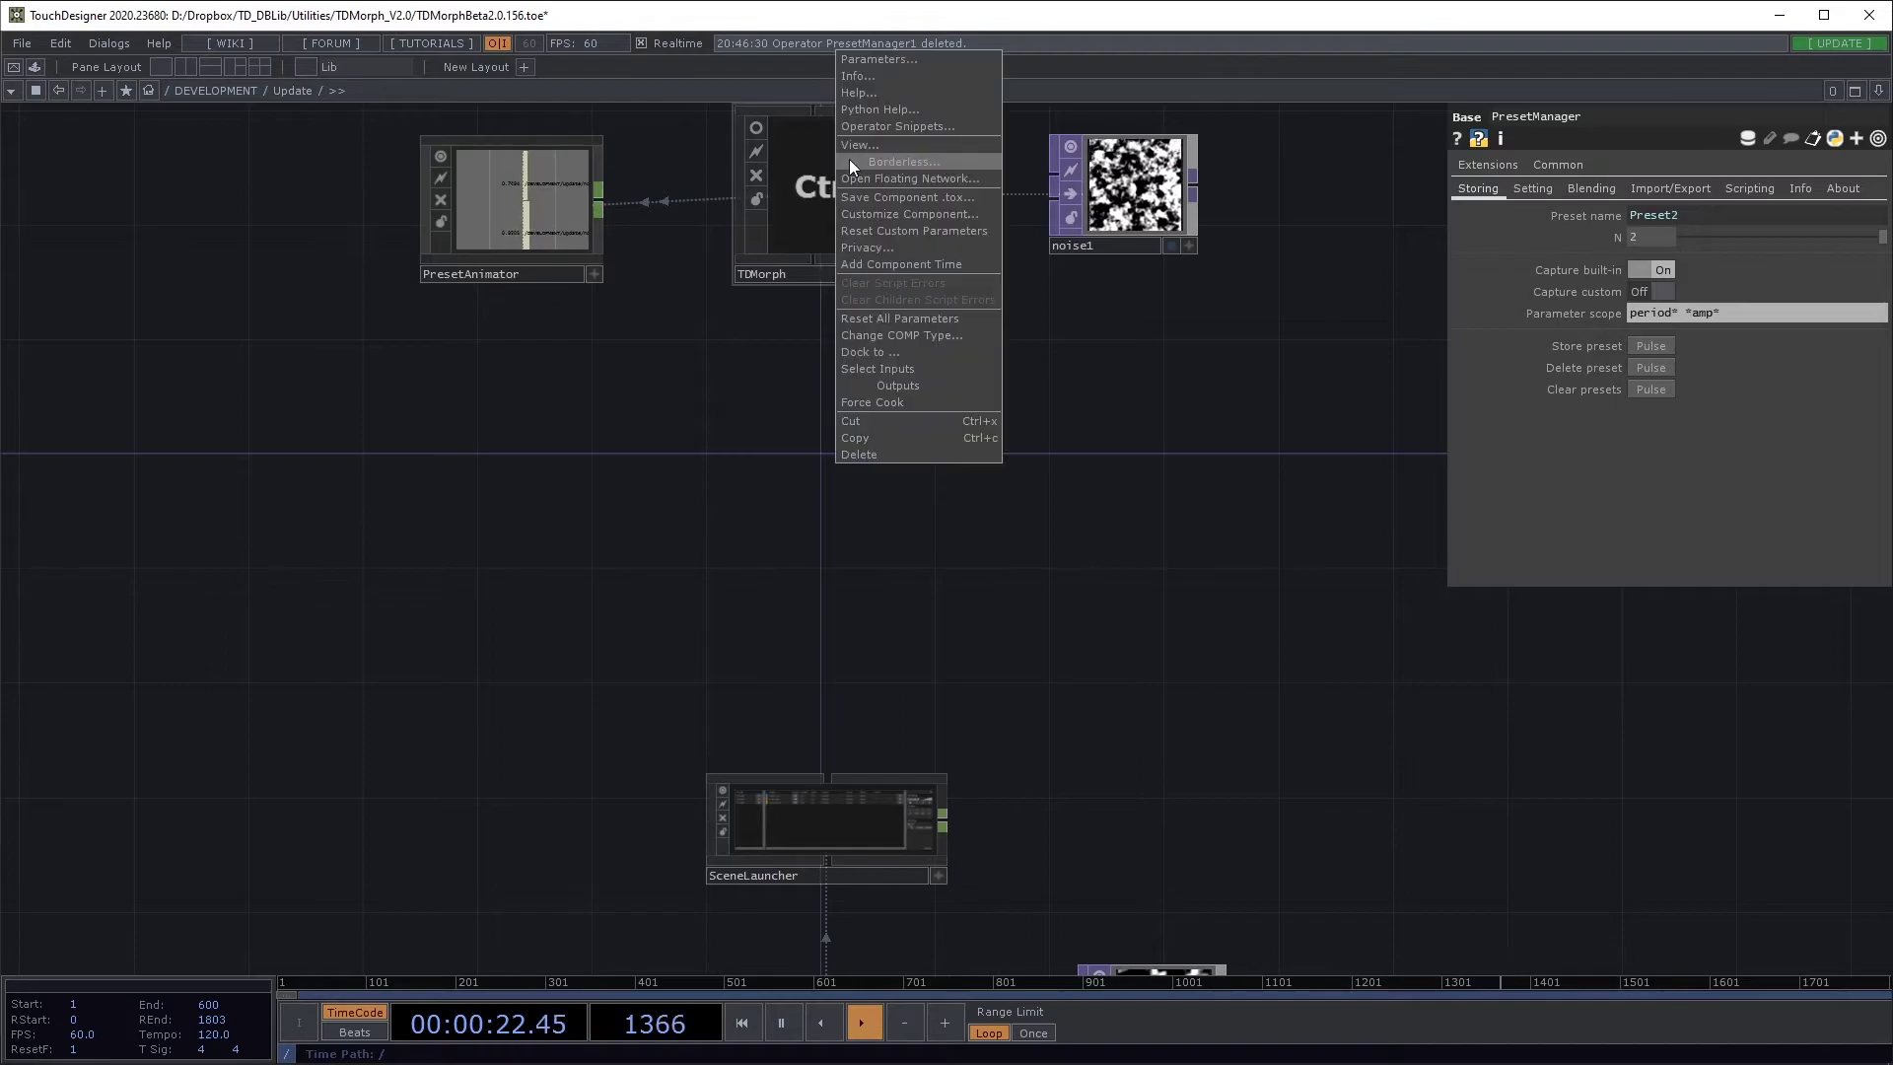
left_click(854, 148)
left_click_drag(884, 21, 1345, 188)
left_click(1138, 209)
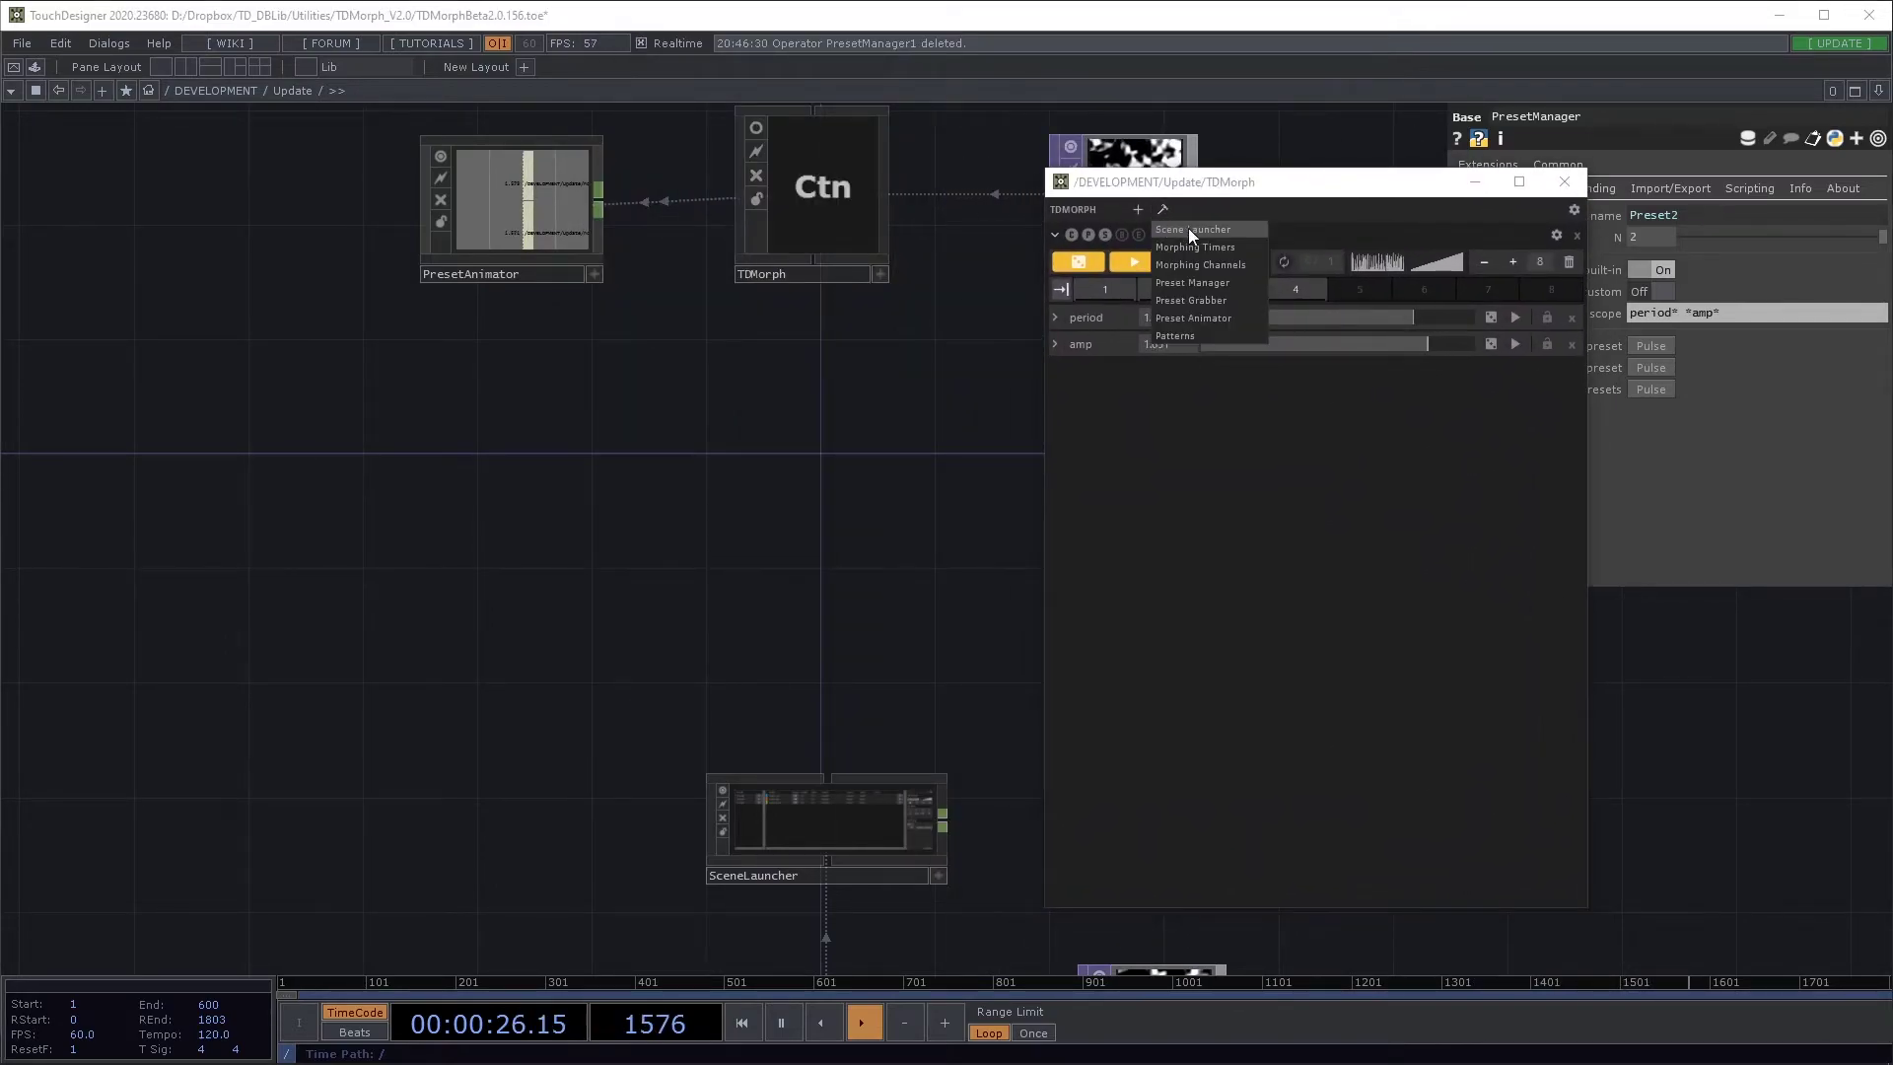
left_click(1217, 317)
Step: Close the TDMorph window and place the PresetAnimator1 node beside SceneLauncher, above opfind1
left_click(1564, 181)
left_click_drag(917, 464, 909, 163)
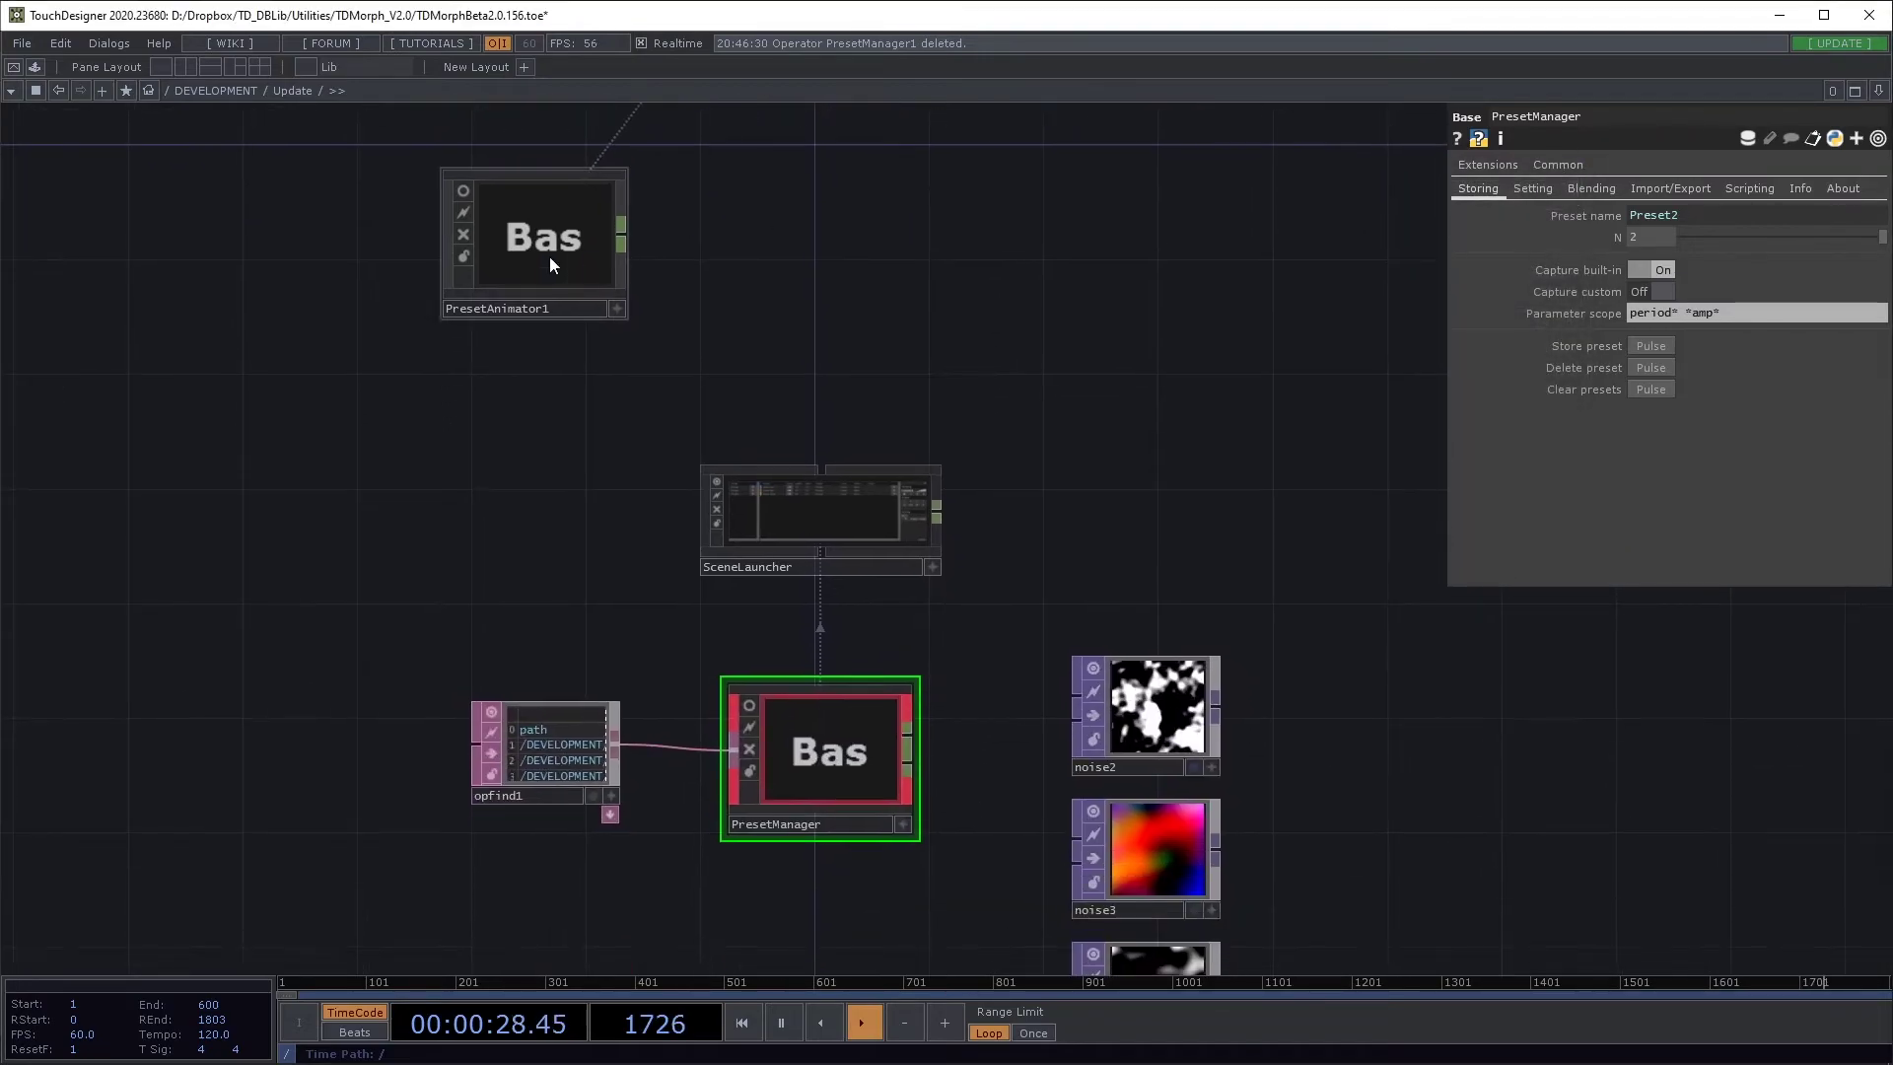
left_click_drag(465, 258, 465, 545)
scroll(652, 708, "up", 5)
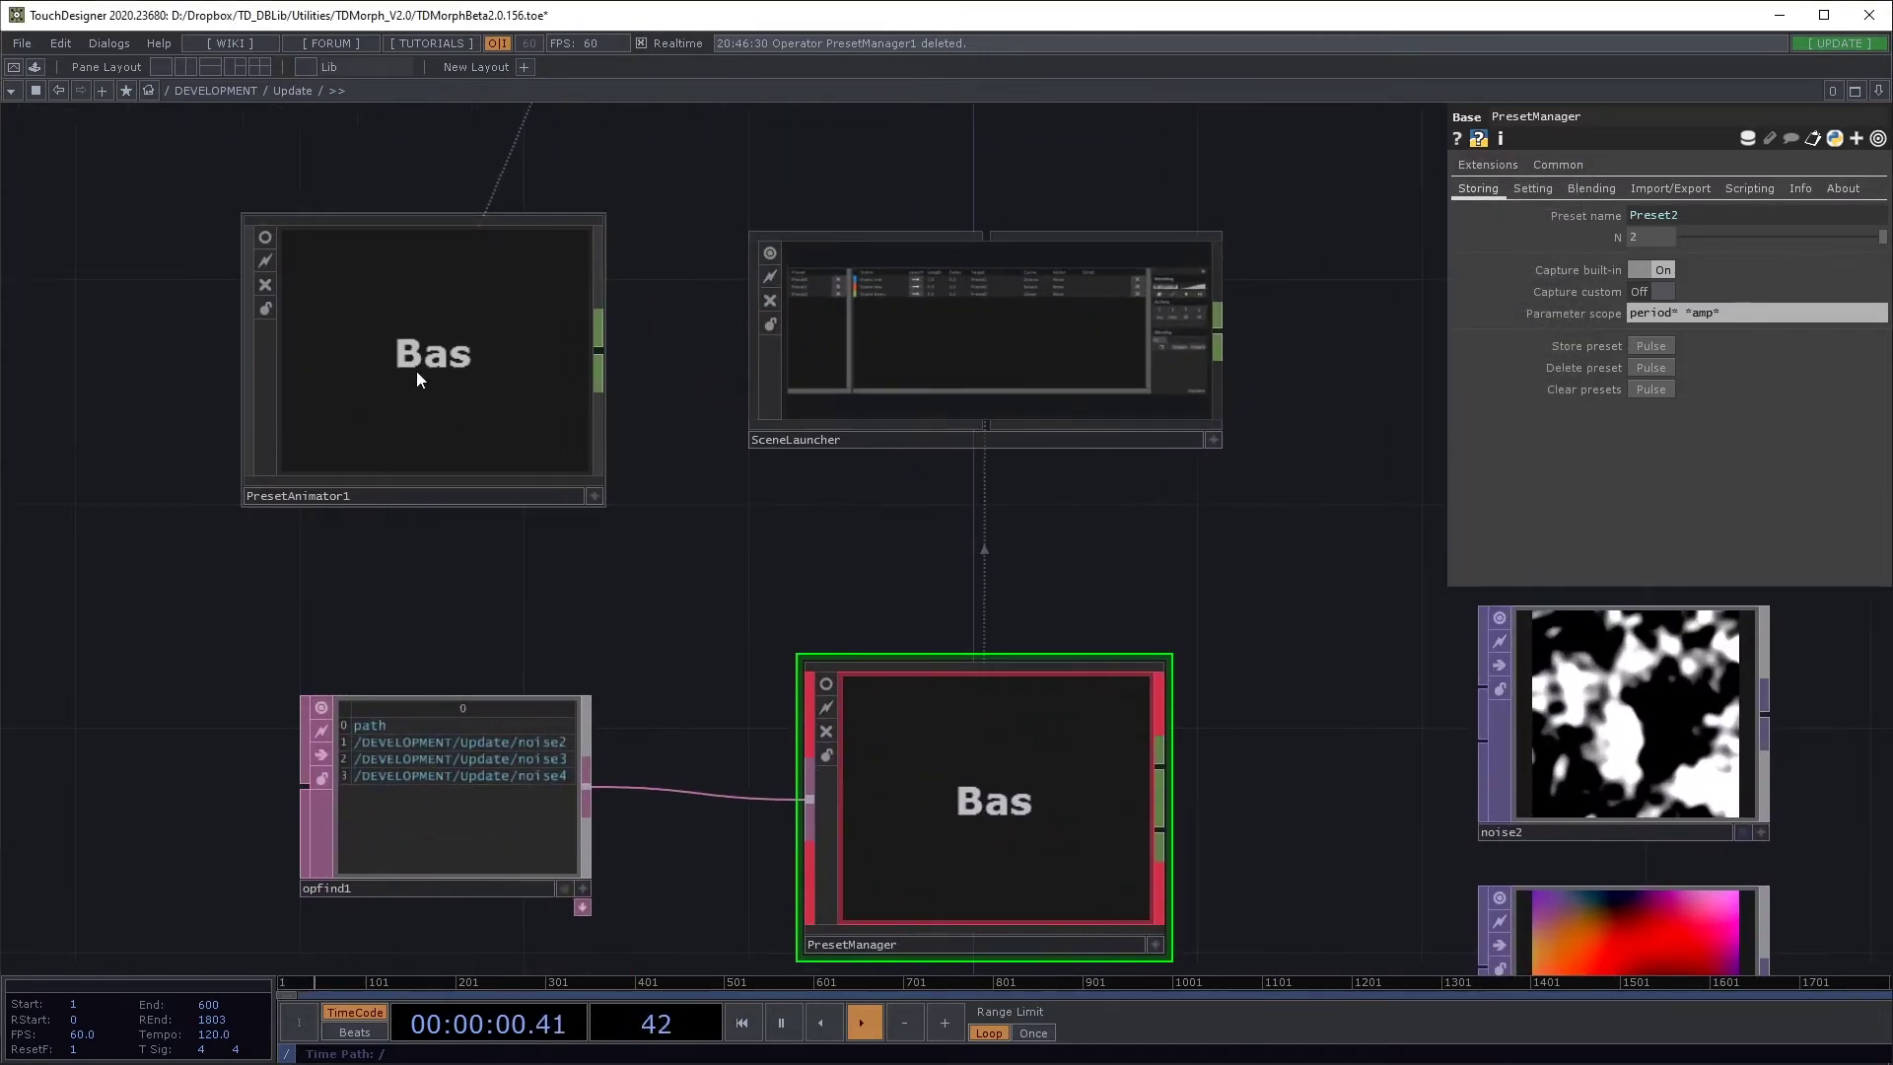
Step: Turn on PresetAnimator1's node viewer and assign the PresetManager node as its preset manager
left_click(265, 237)
left_click(406, 290)
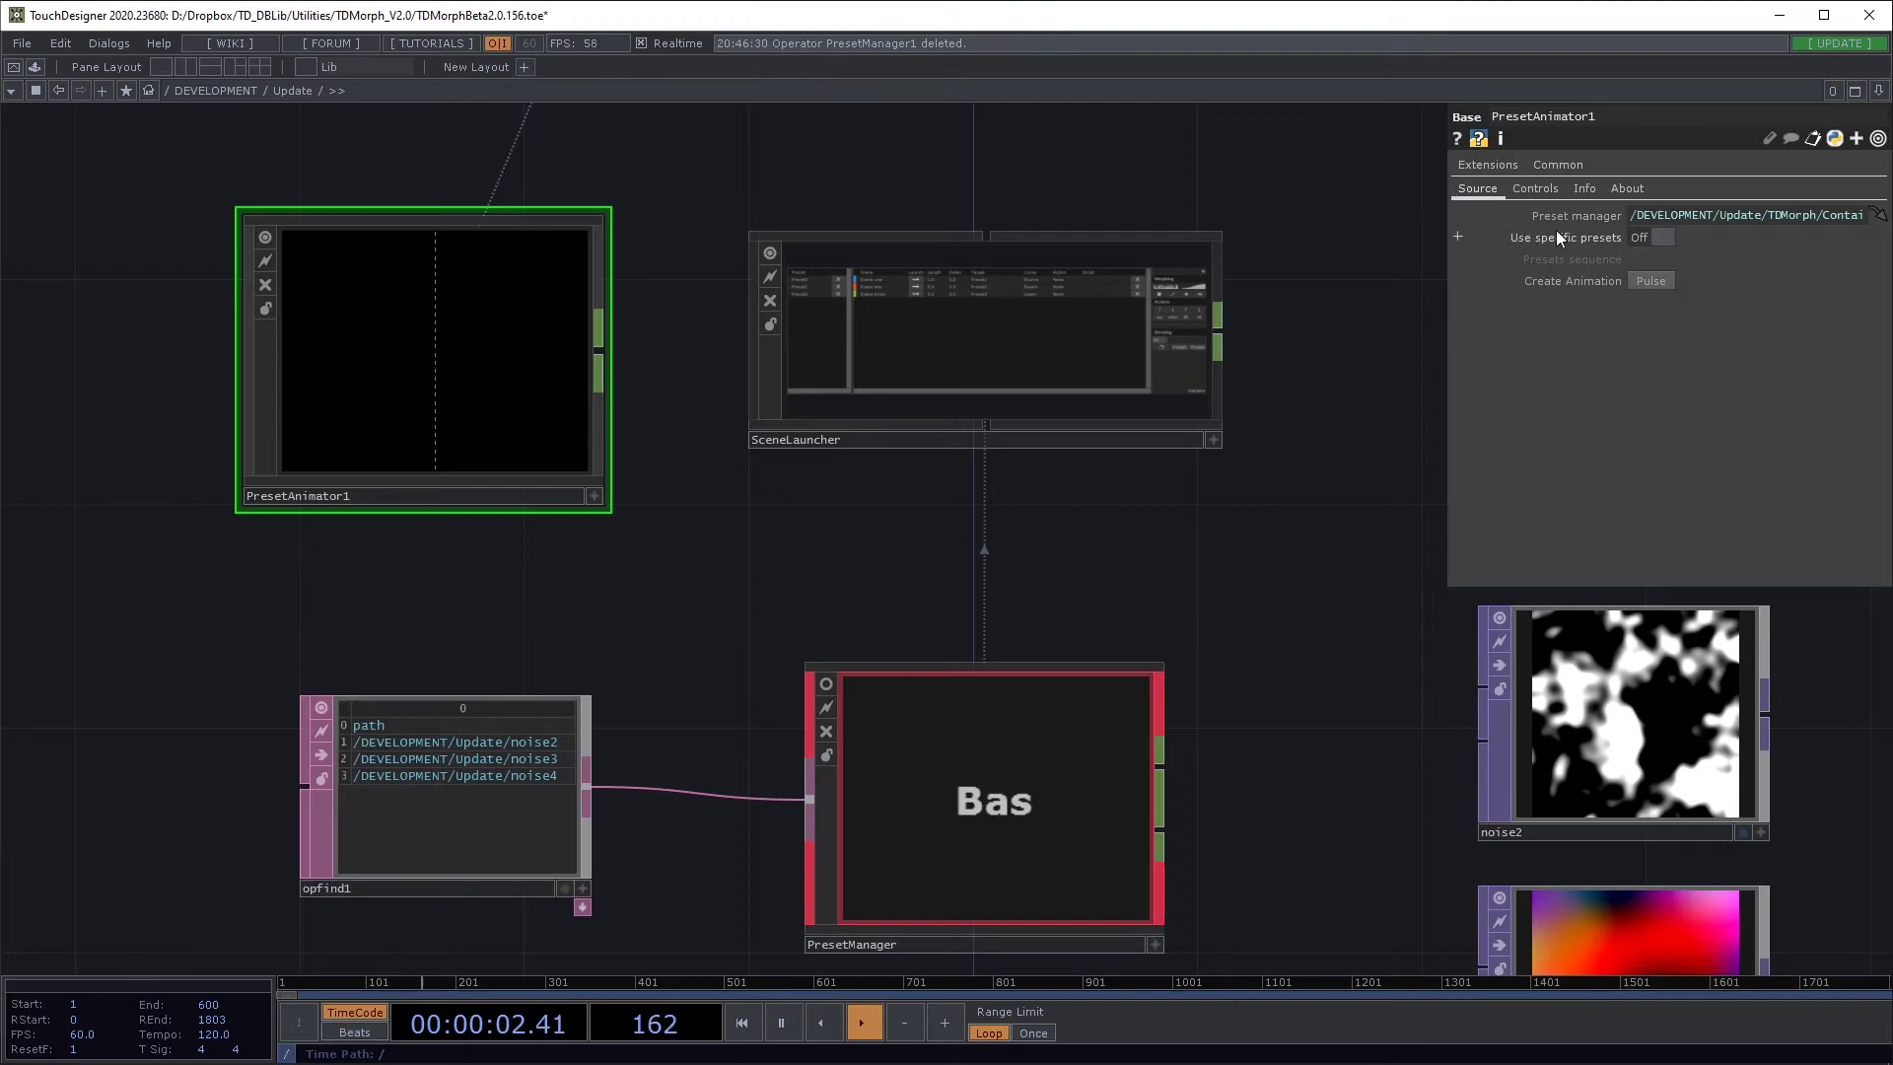
scroll(1251, 694, "down", 3)
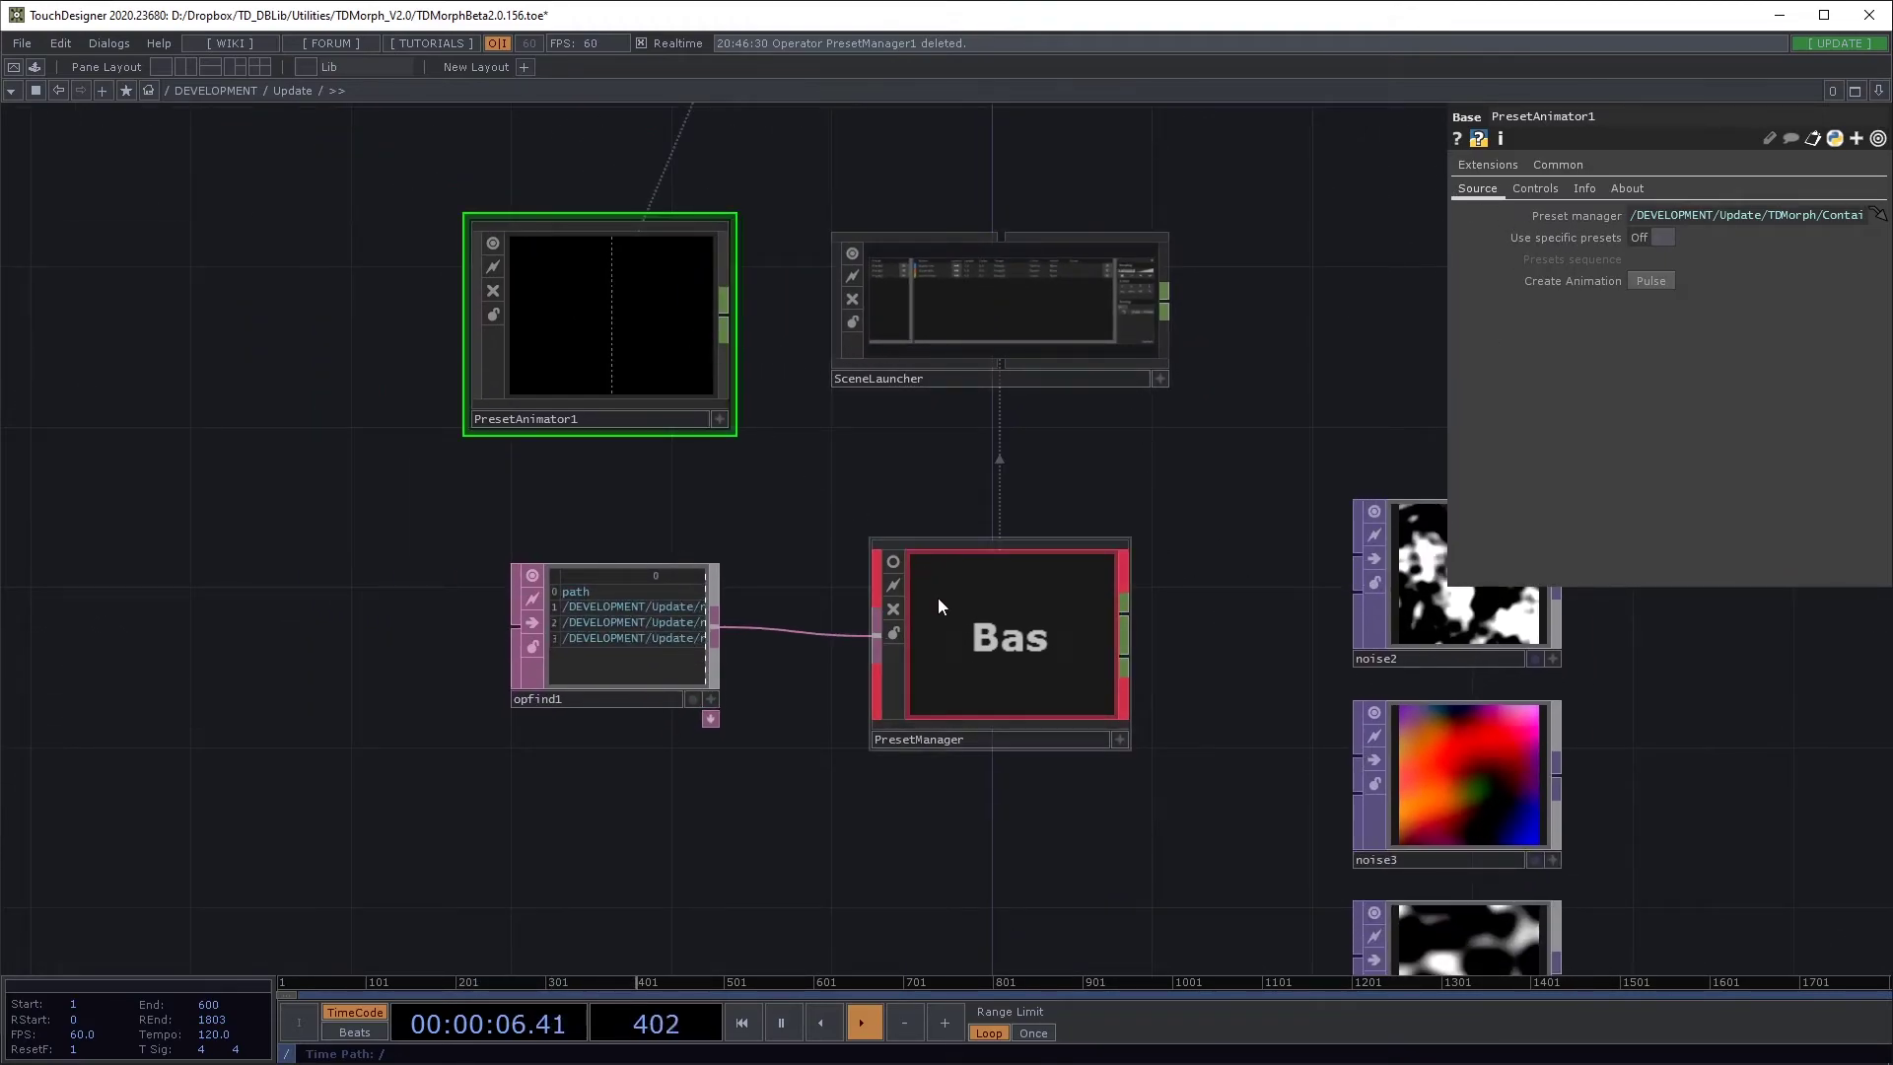
left_click_drag(937, 597, 1656, 213)
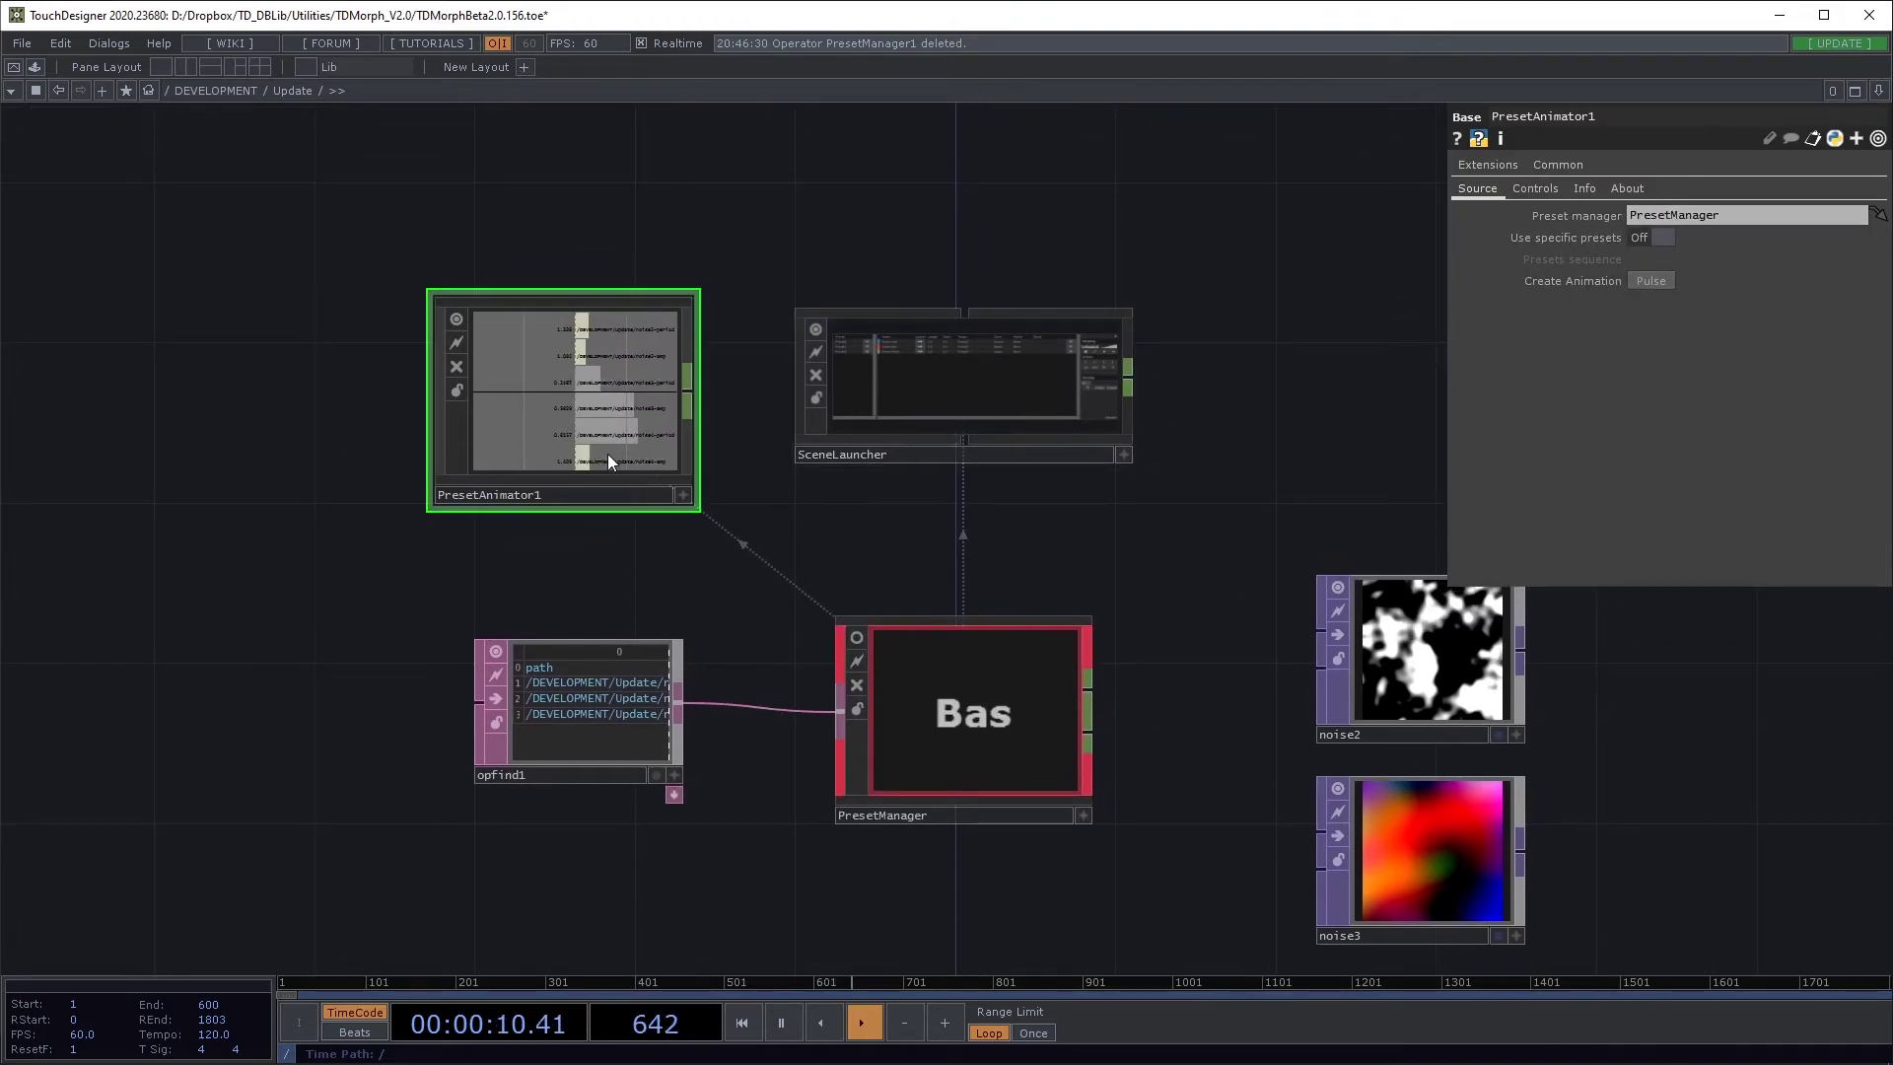
Step: Open PresetAnimator1's animation in the channel editor and fit the curves of all channels from noise2-period to noise4-amp in view
left_click(1540, 185)
left_click(1642, 284)
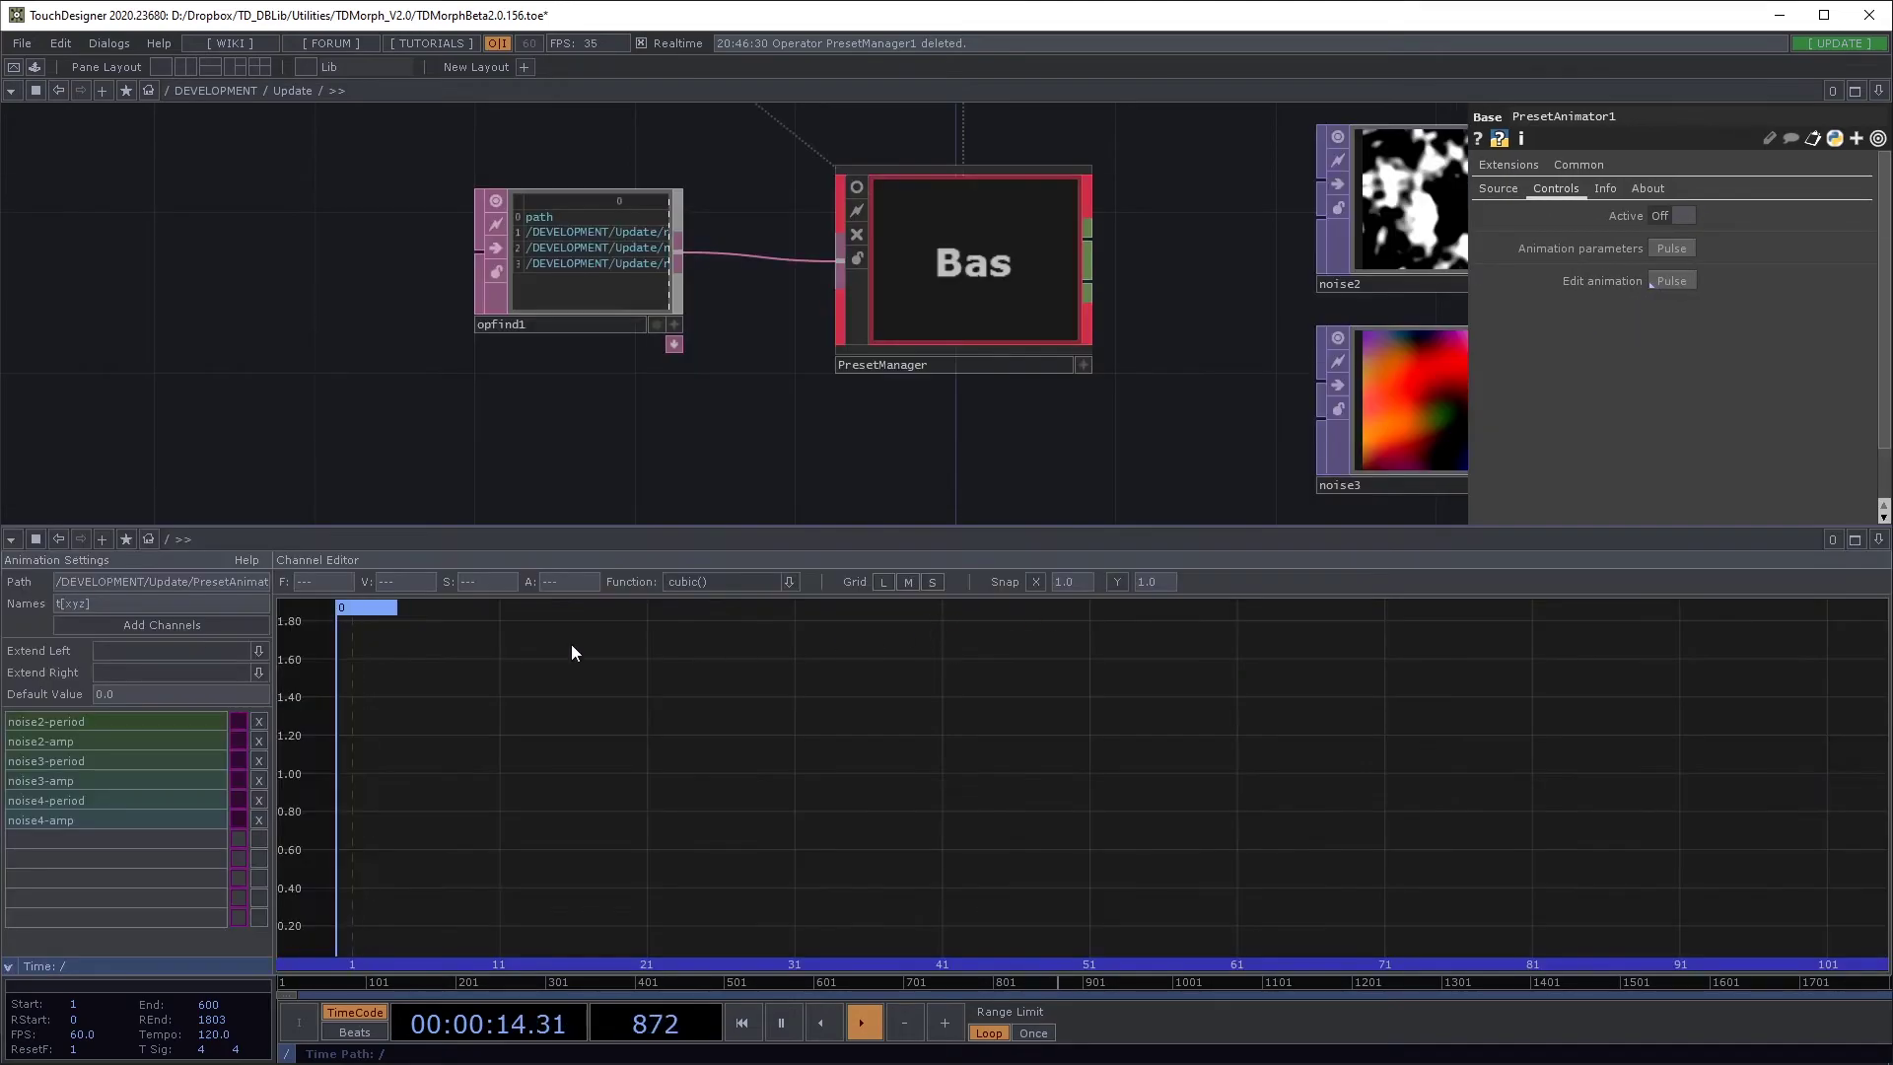
left_click(163, 720)
left_click(134, 822, "shift")
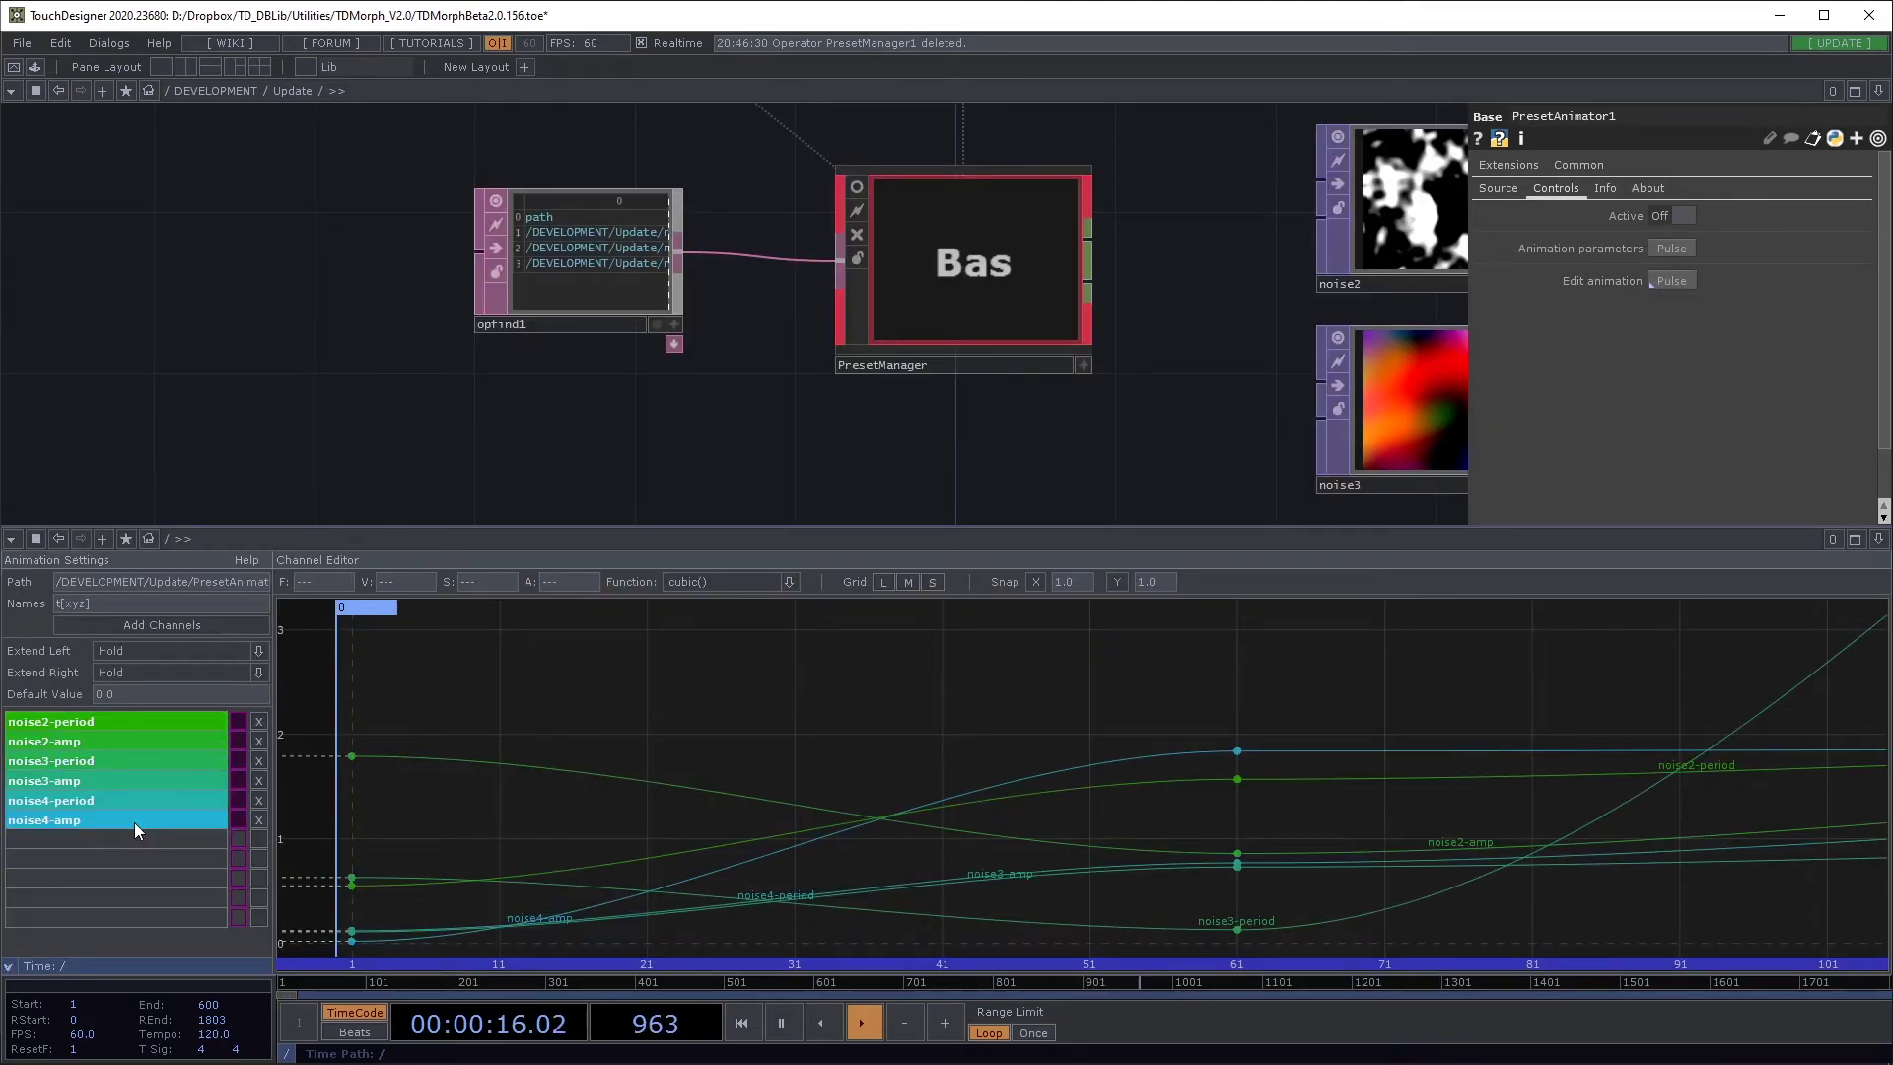
left_click(812, 693)
key("h")
key("v")
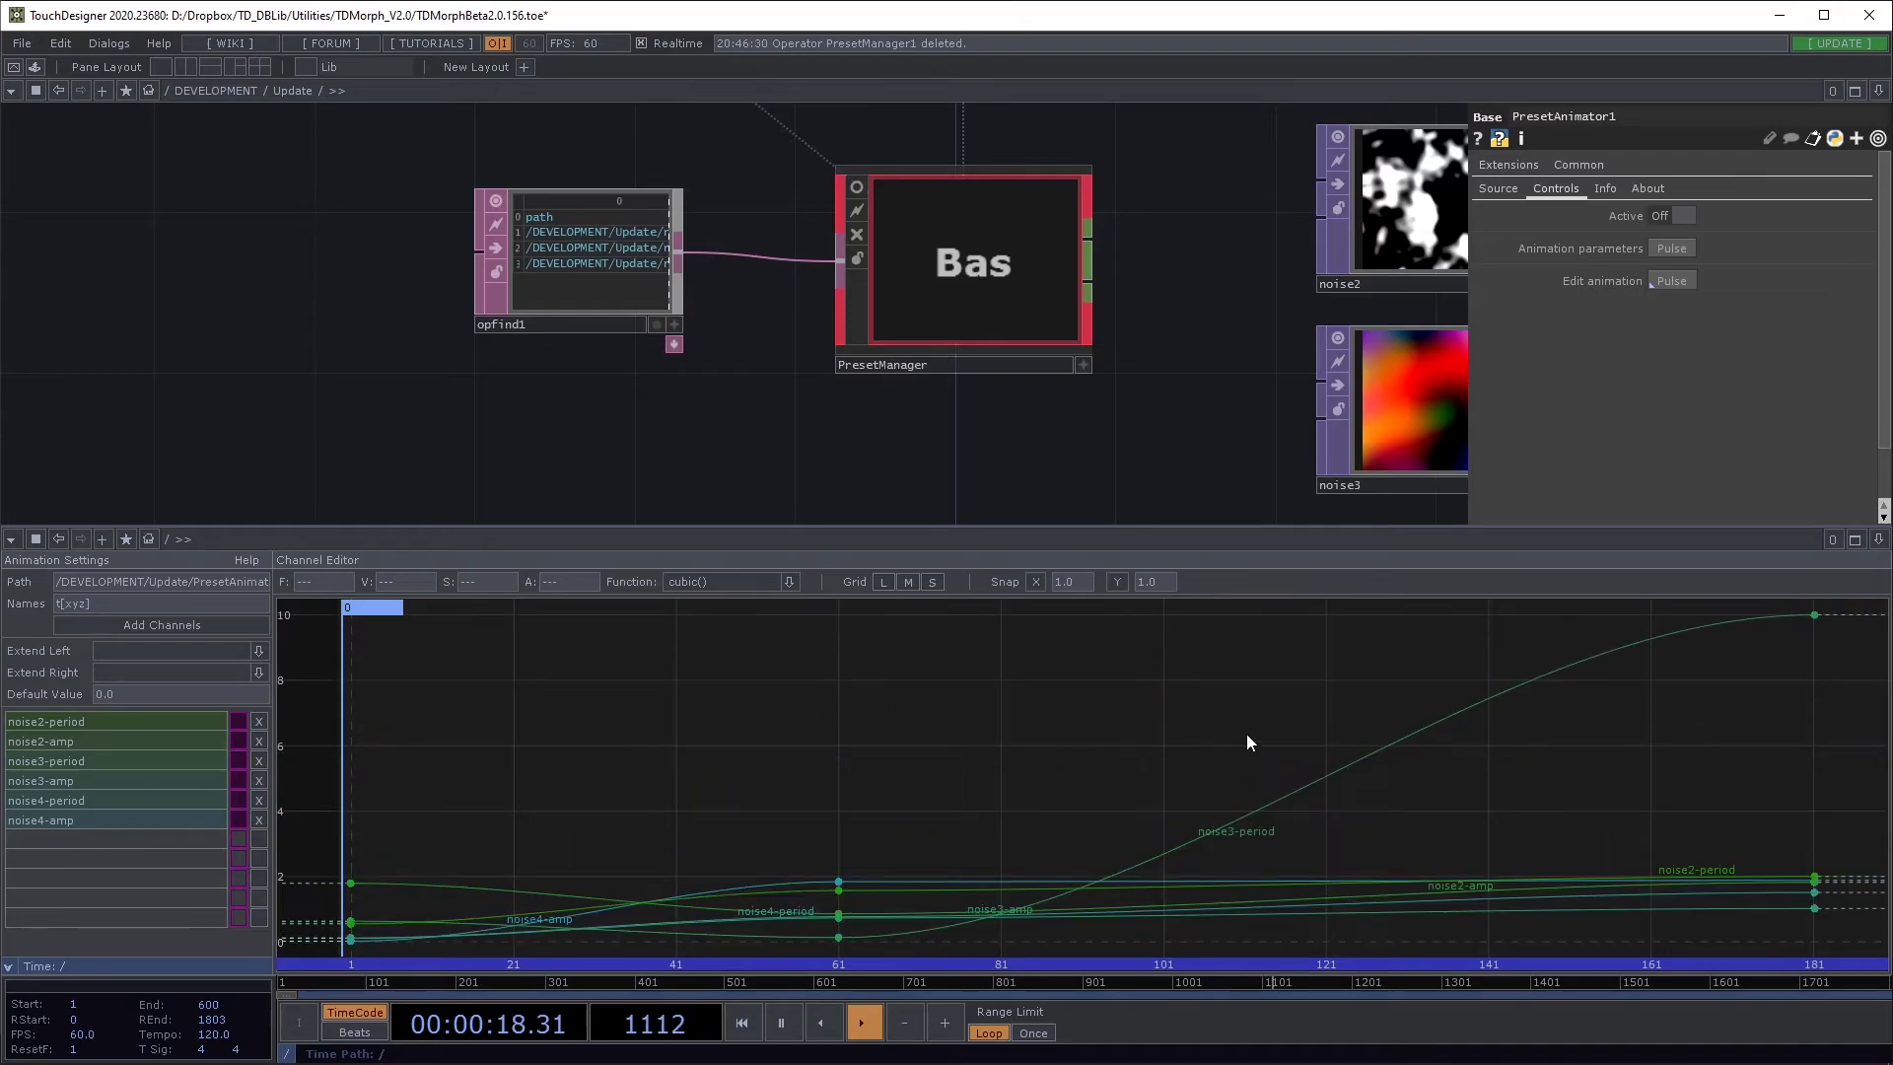
Step: Examine the presets and scenes listed in SceneLauncher alongside the keyframes of PresetAnimator1's animation
scroll(1023, 339, "down", 3)
scroll(835, 191, "up", 8)
scroll(836, 192, "up", 4)
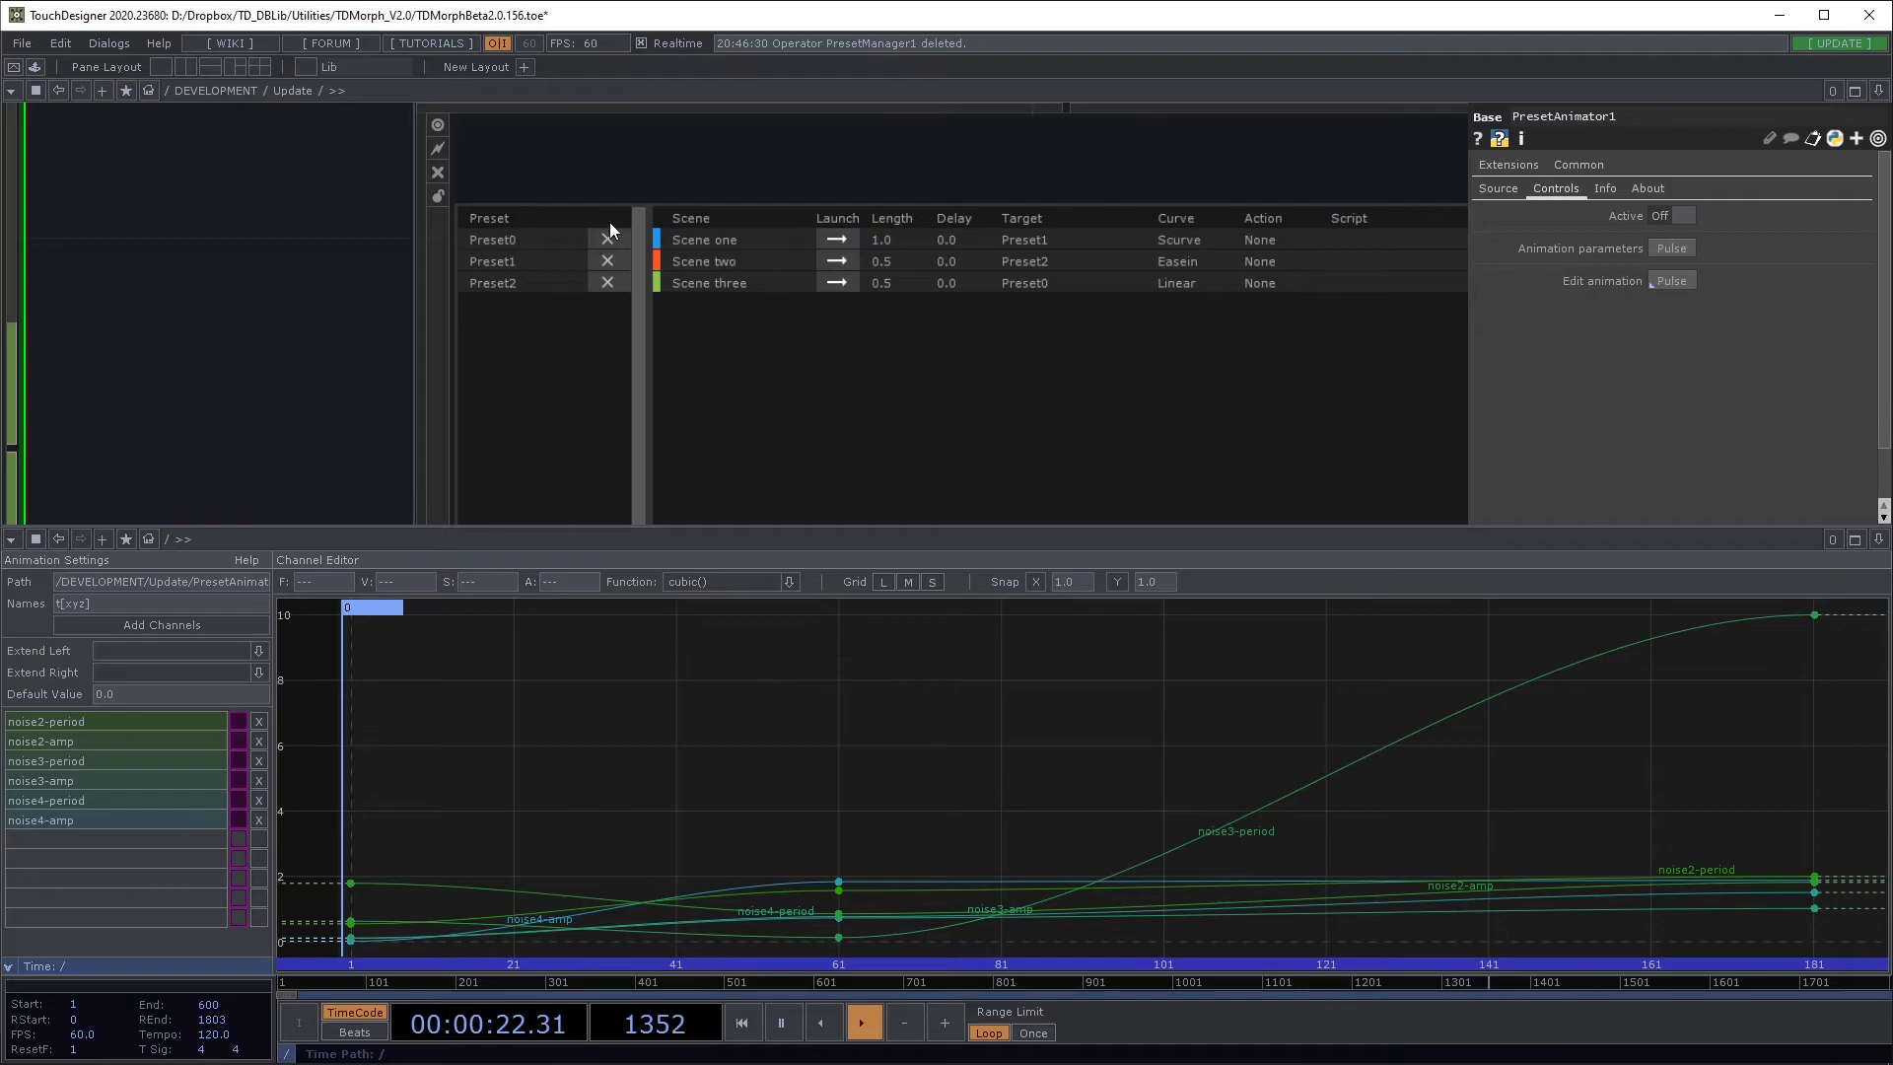
left_click_drag(350, 404, 198, 429)
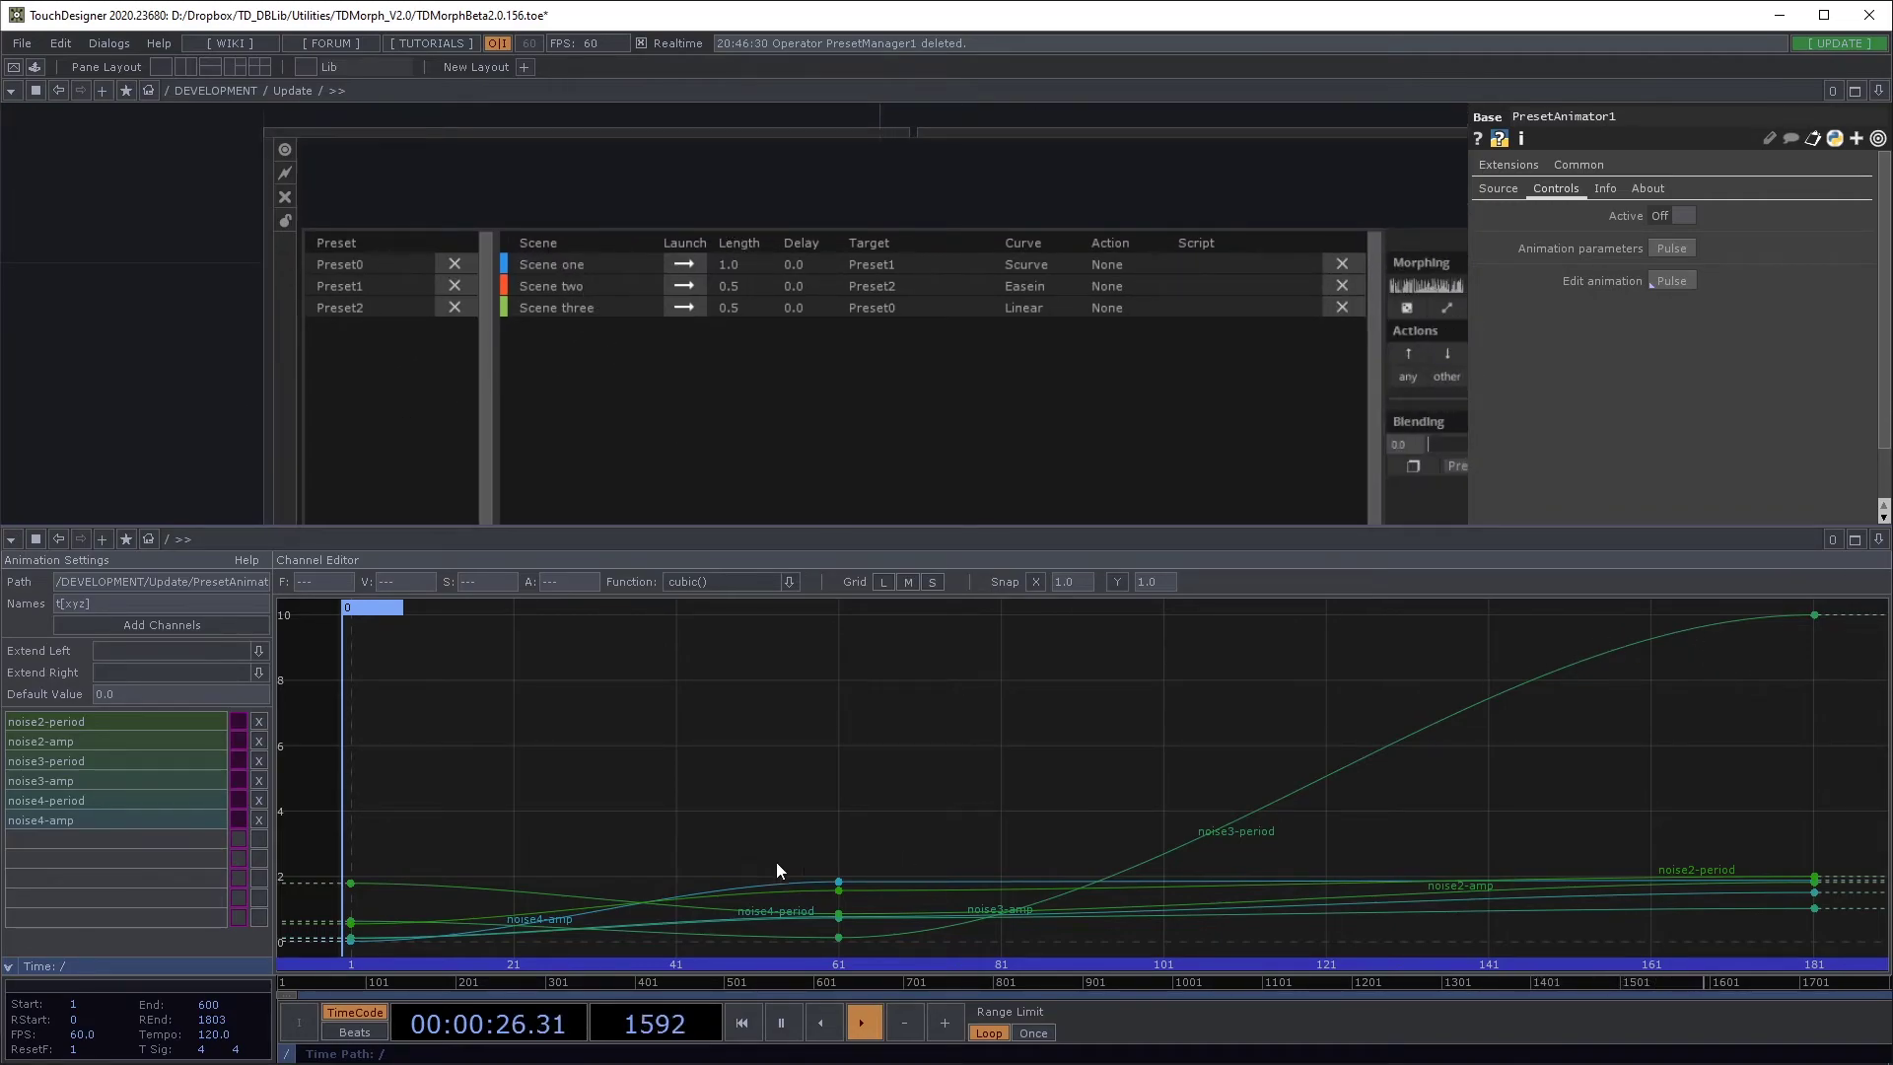
scroll(208, 400, "down", 10)
left_click_drag(621, 311, 921, 229)
scroll(427, 392, "up", 3)
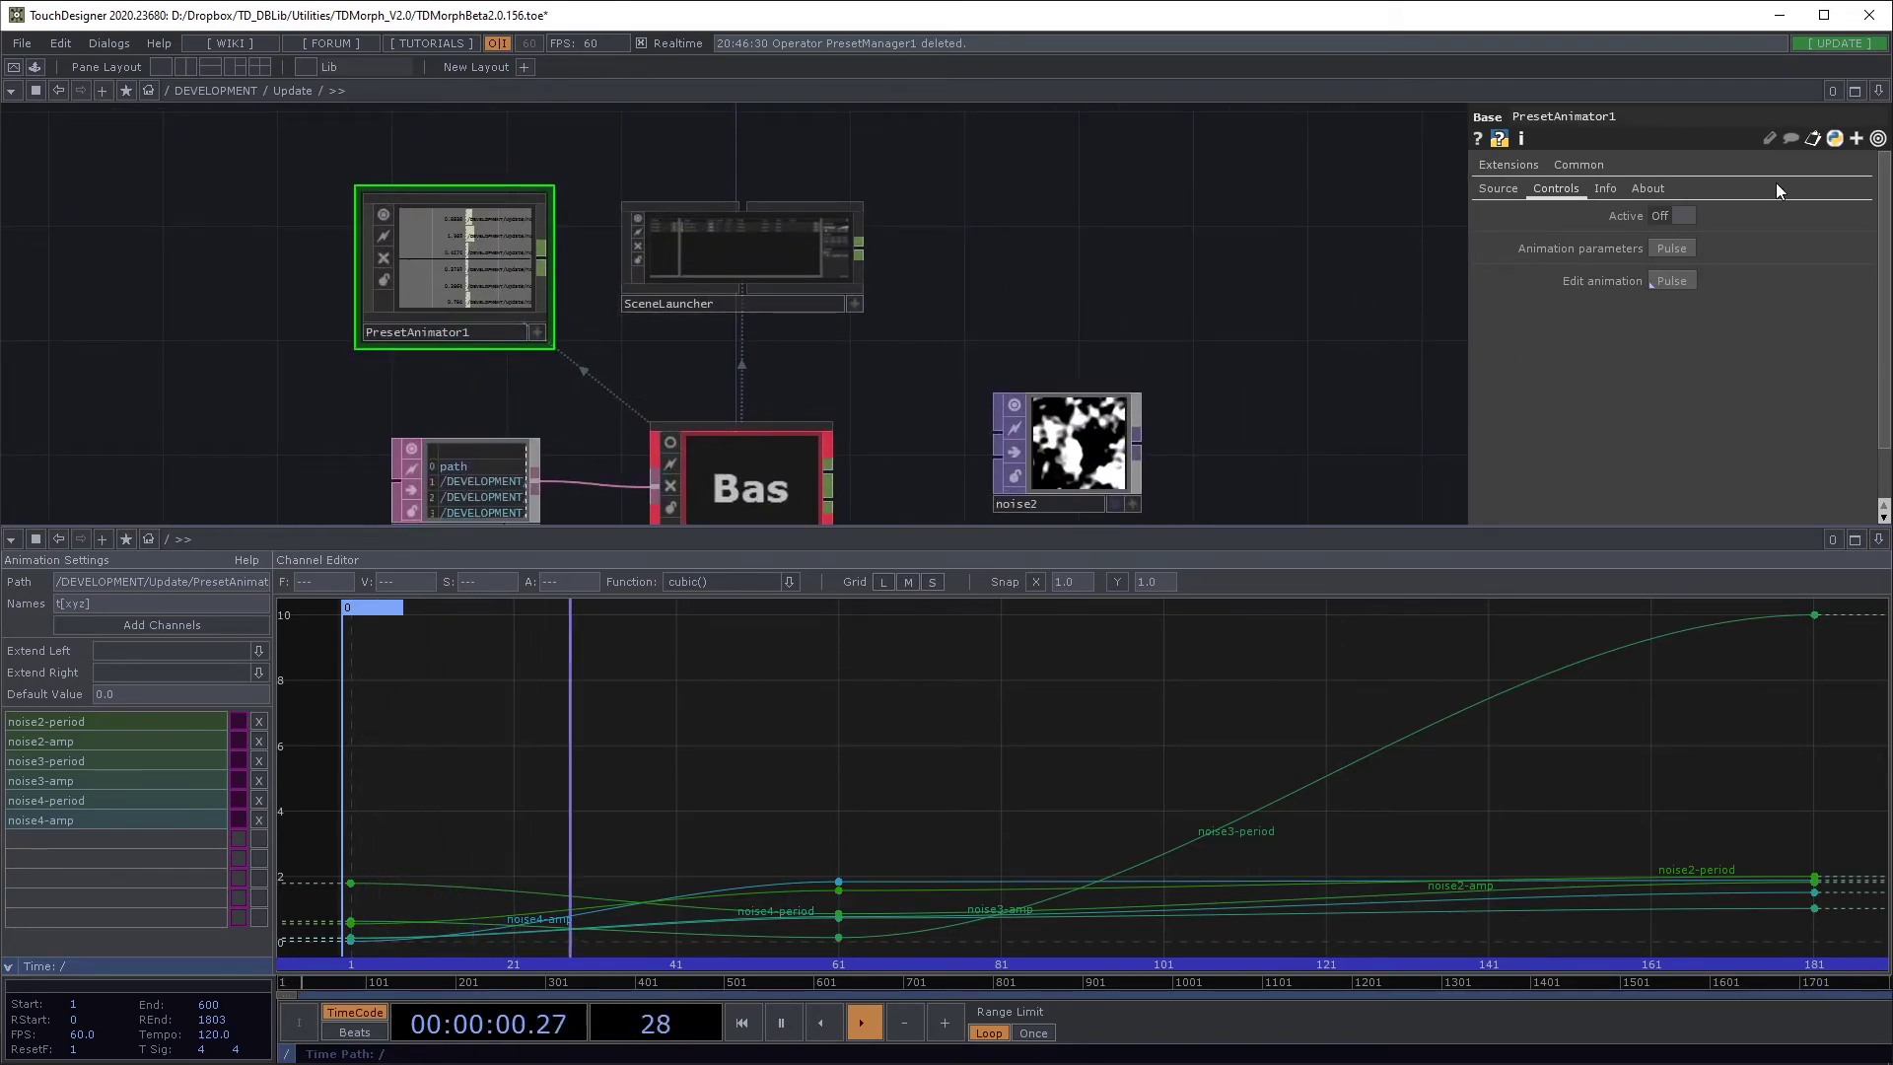
Step: Activate PresetAnimator1 and watch its animation play on the three noise nodes beside PresetManager
left_click(1693, 217)
left_click_drag(1236, 229, 1232, 169)
scroll(1232, 170, "down", 3)
left_click_drag(1276, 266, 1147, 183)
scroll(1133, 266, "down", 2)
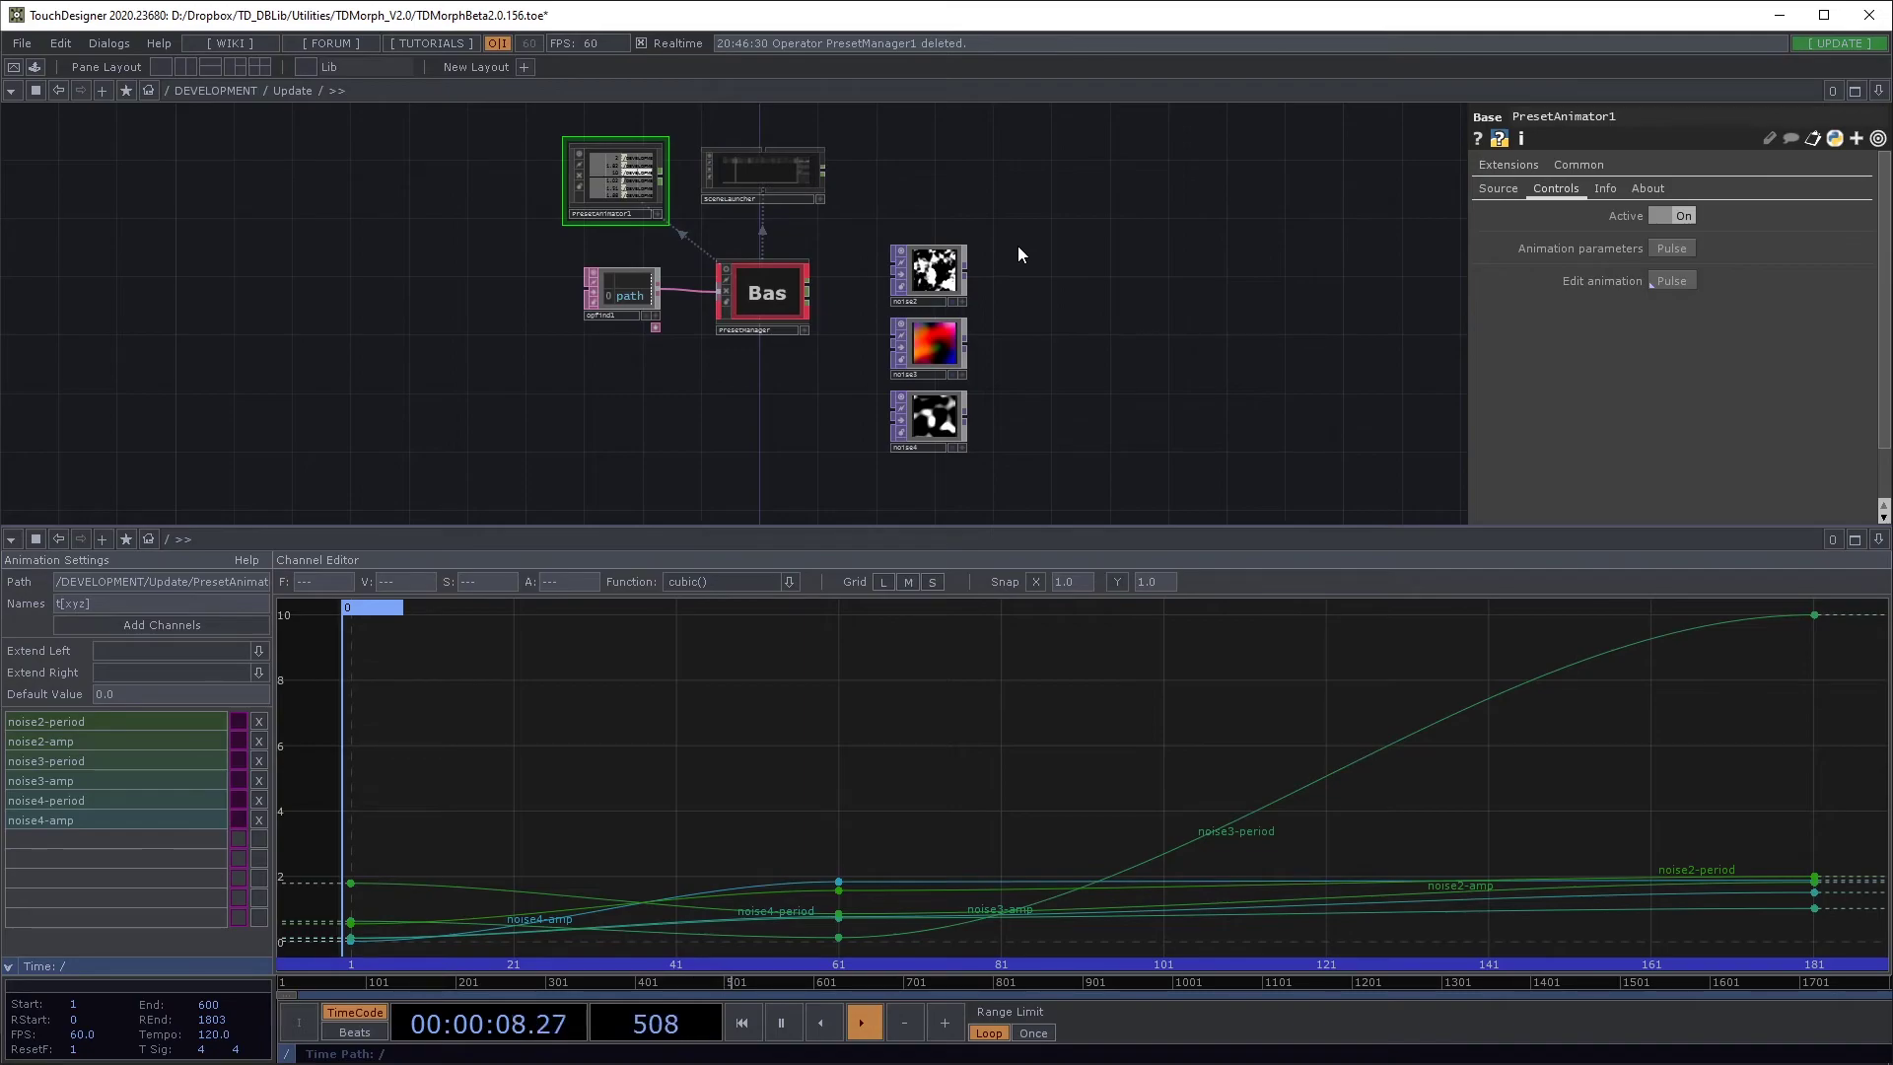
left_click_drag(1037, 239, 997, 246)
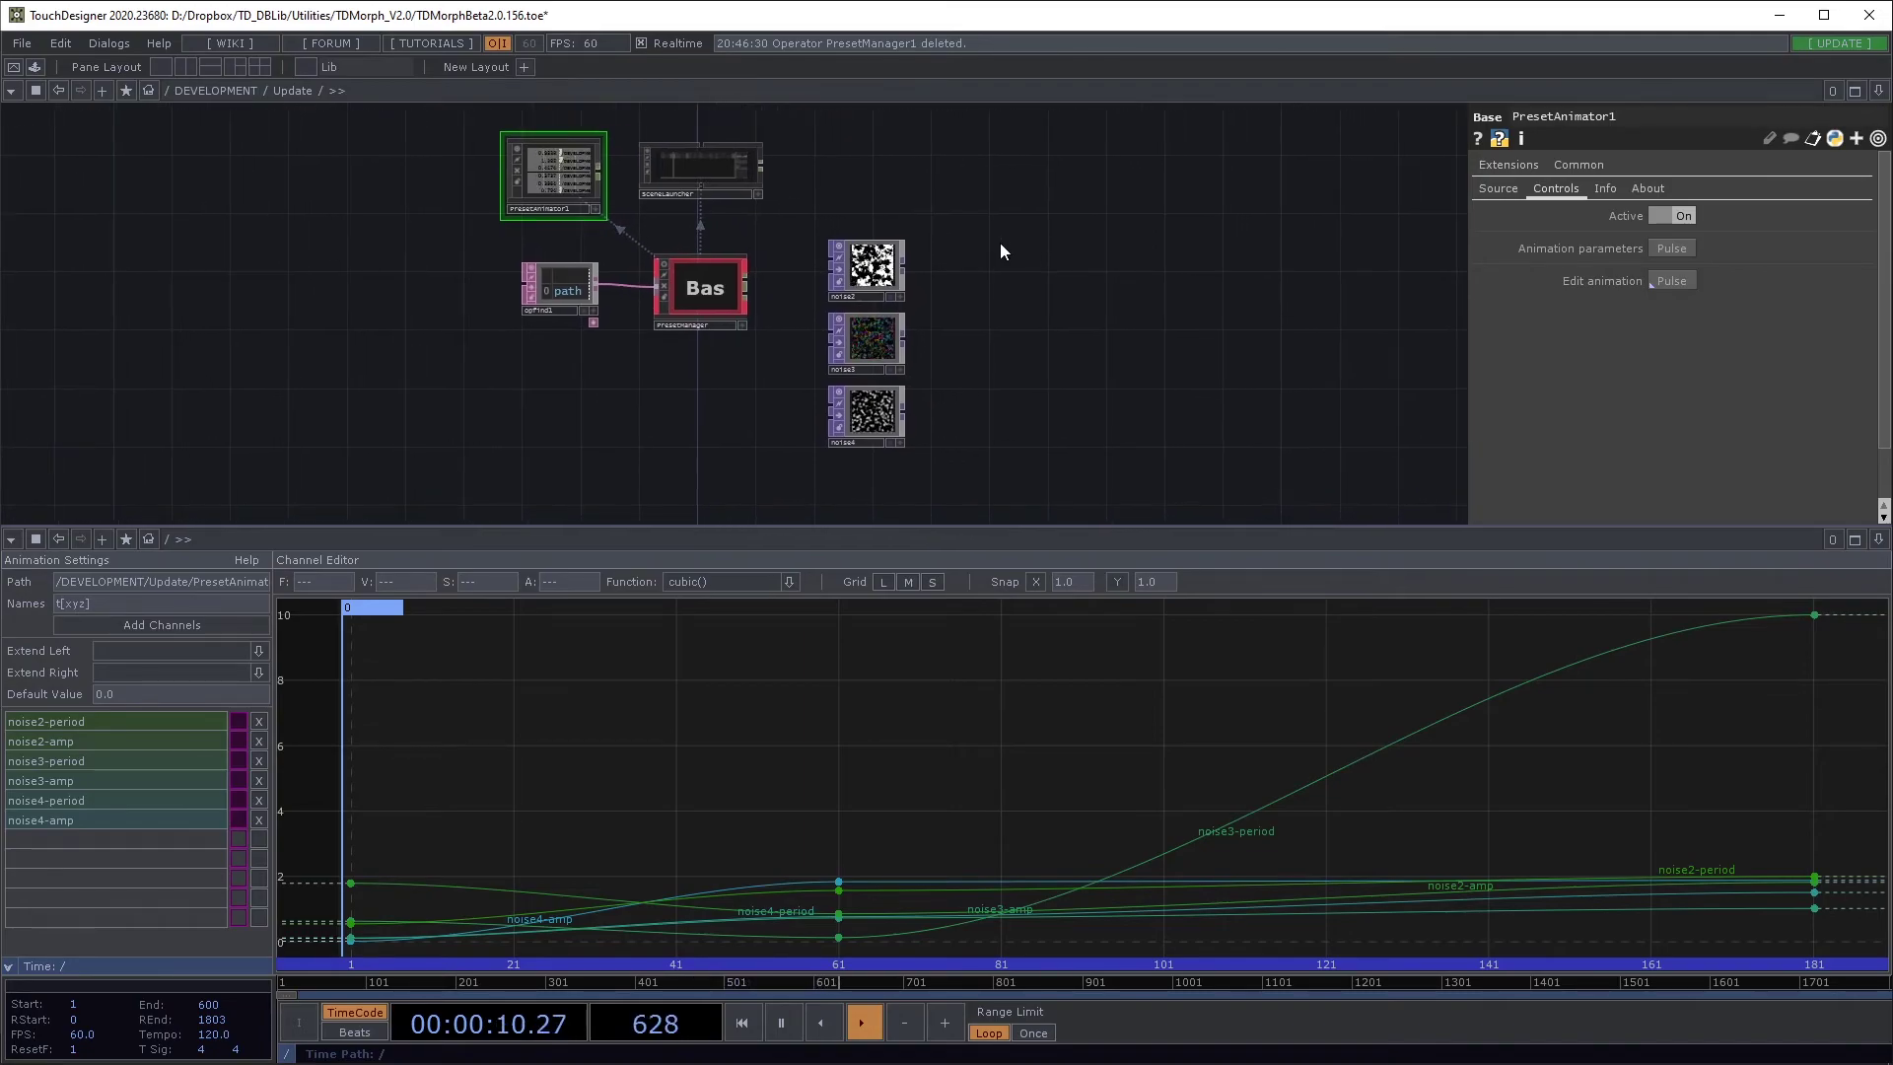
mouse_move(979, 216)
right_mouse_down()
mouse_move(807, 456)
mouse_move(980, 327)
right_mouse_up()
left_click_drag(1044, 283, 975, 338)
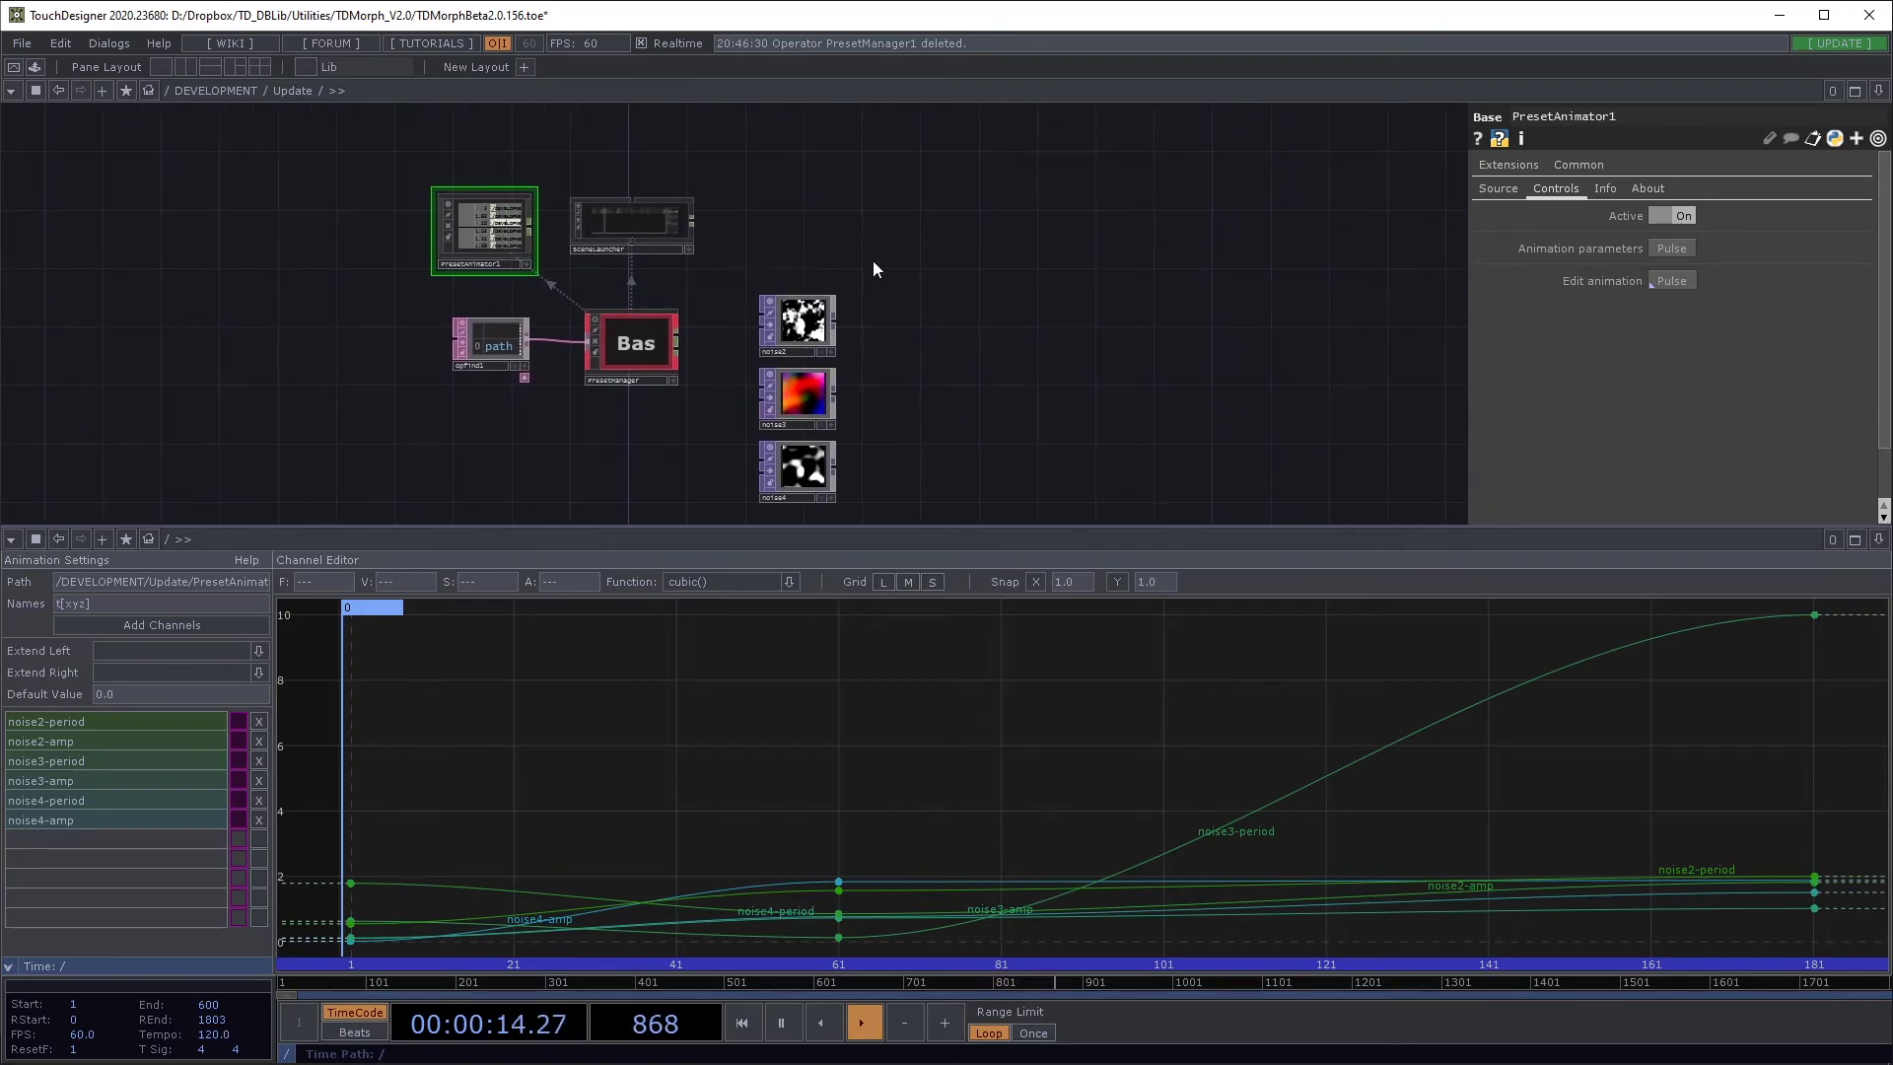
Step: Close the animation editor pane and delete the PresetAnimator1 node
left_click(1878, 540)
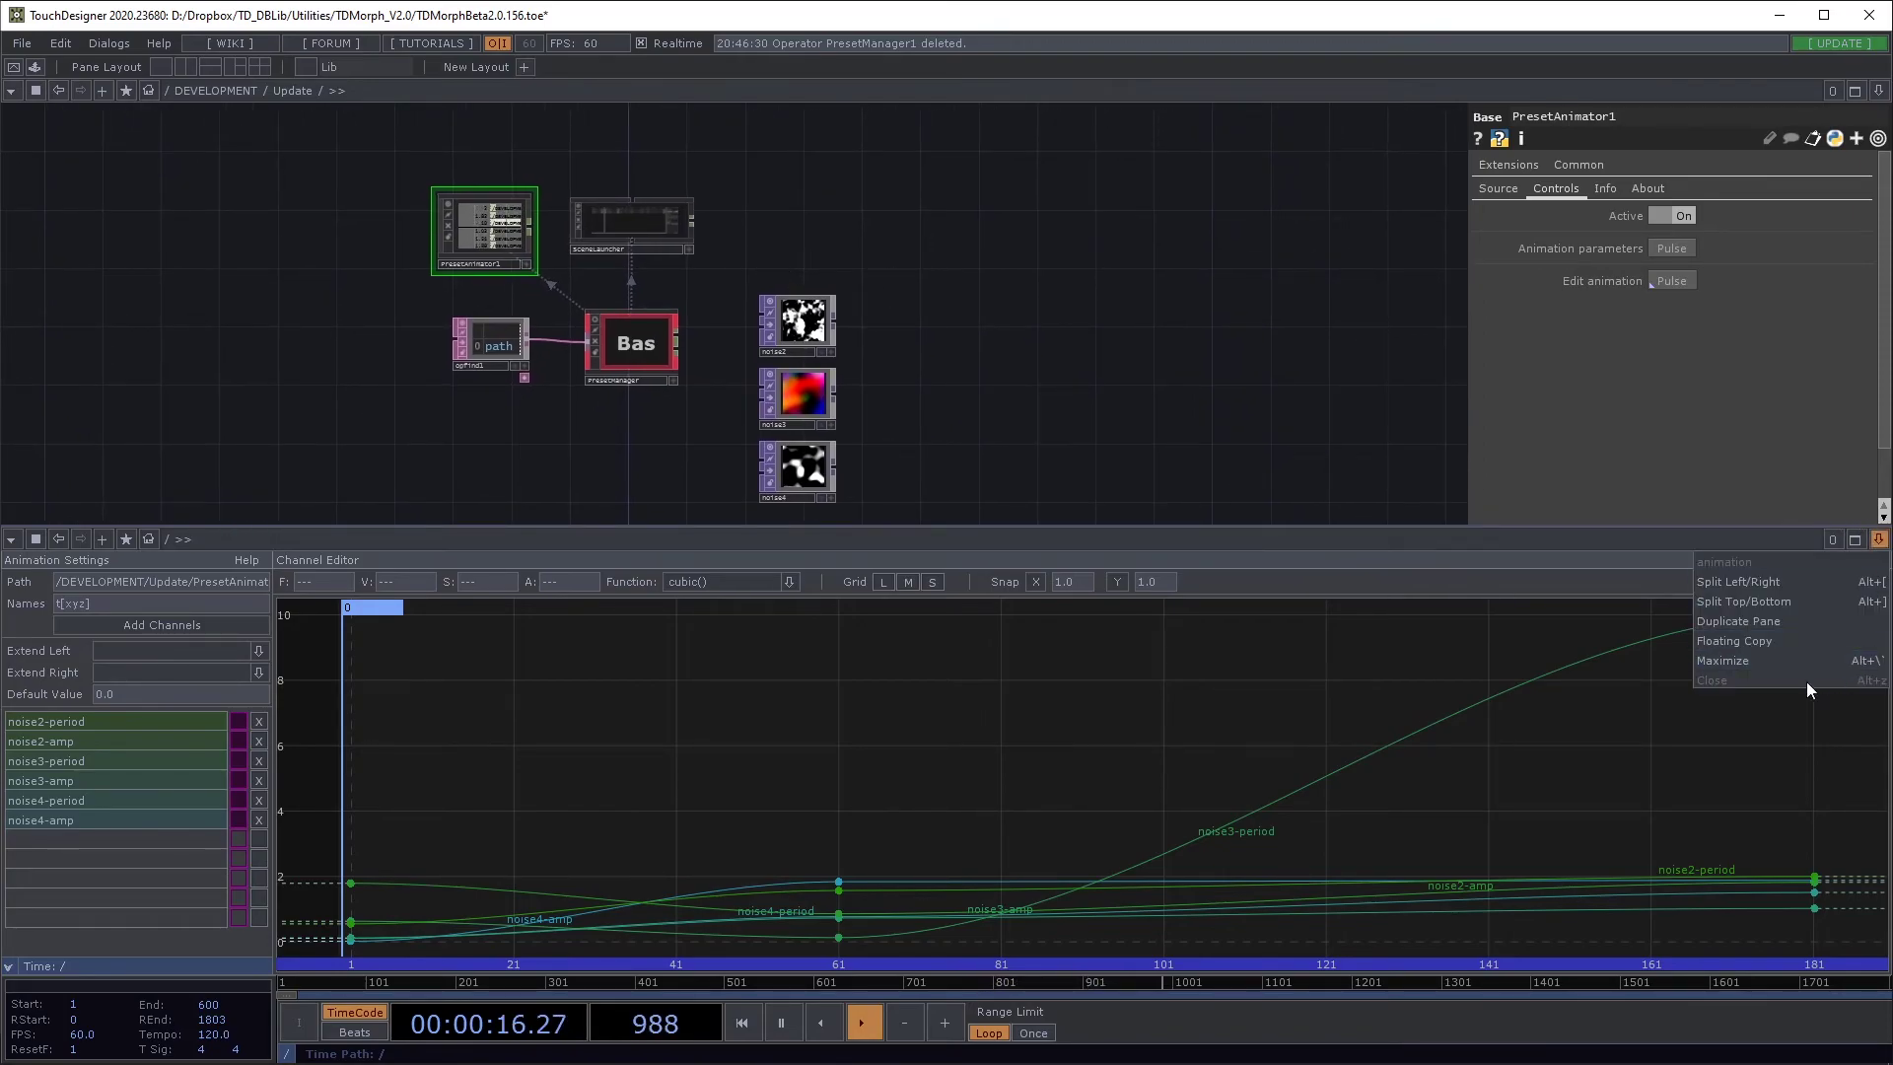
left_click(1745, 682)
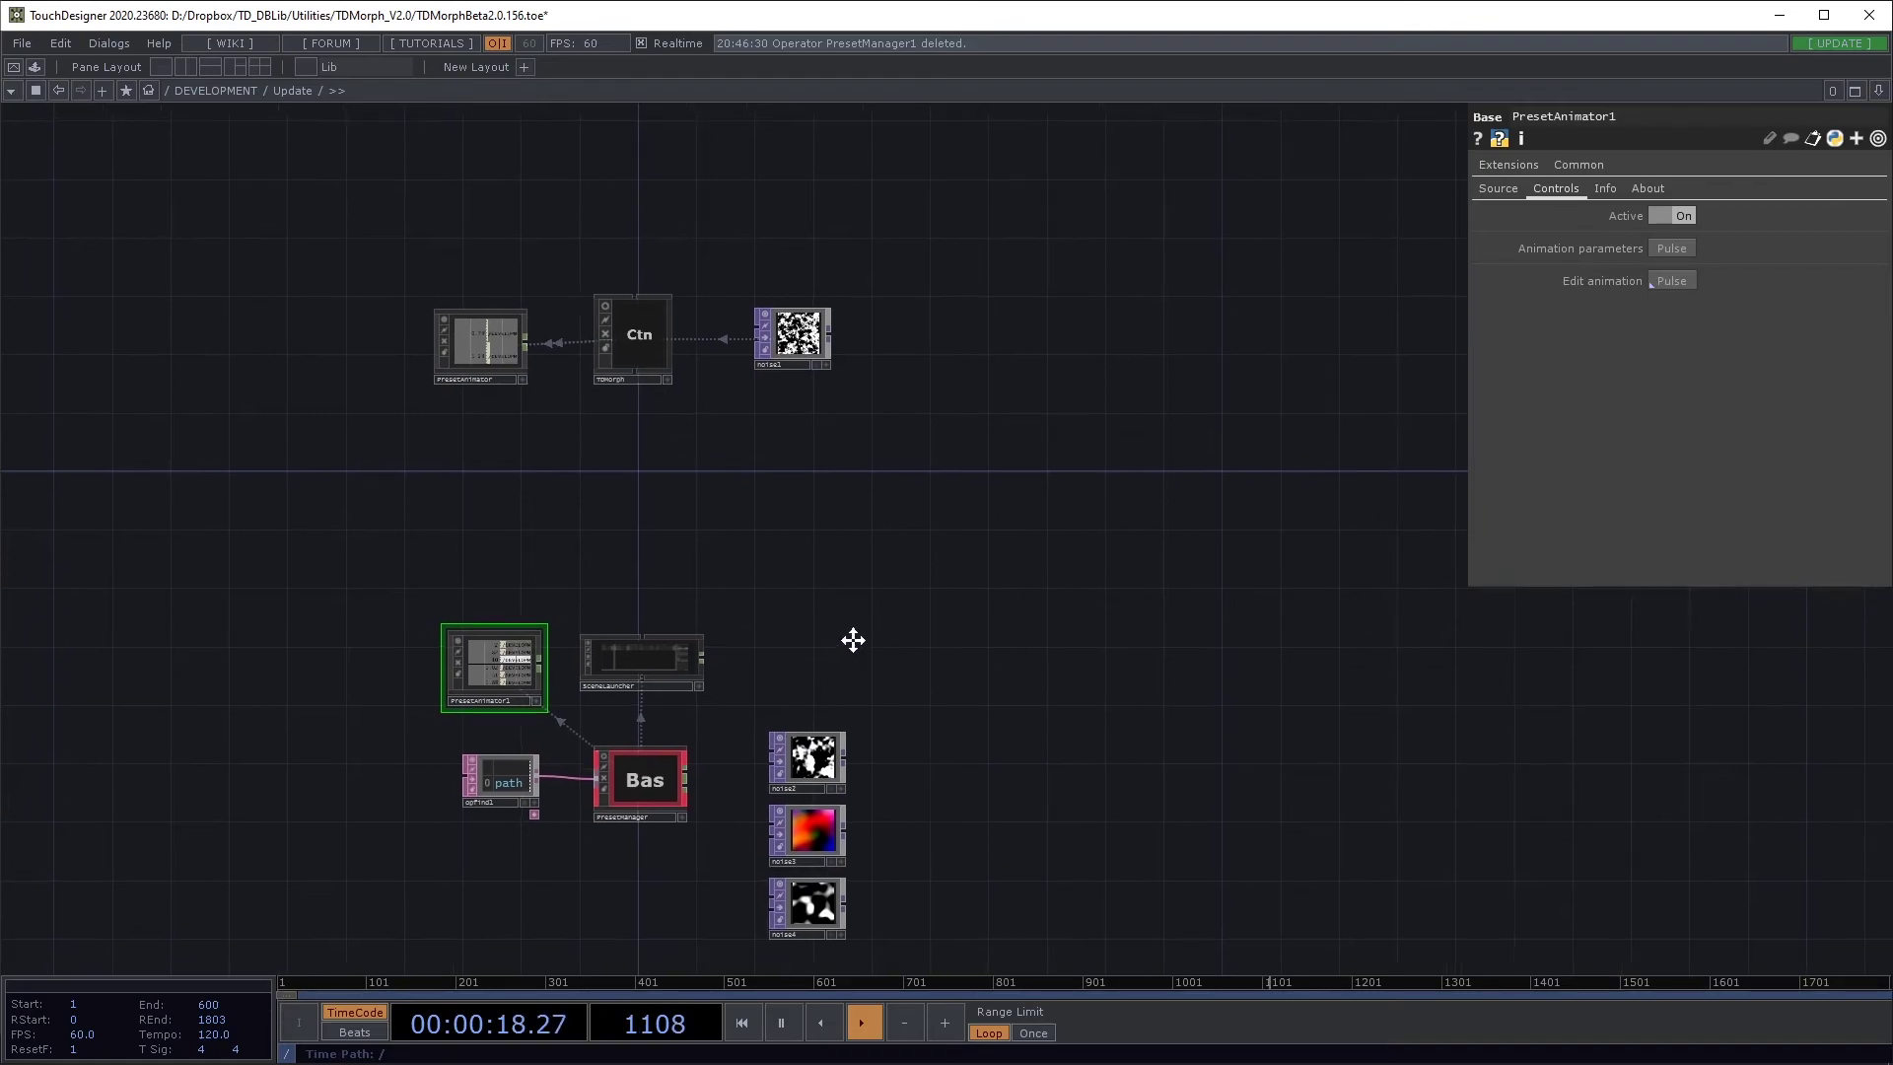
scroll(560, 637, "up", 3)
key("Delete")
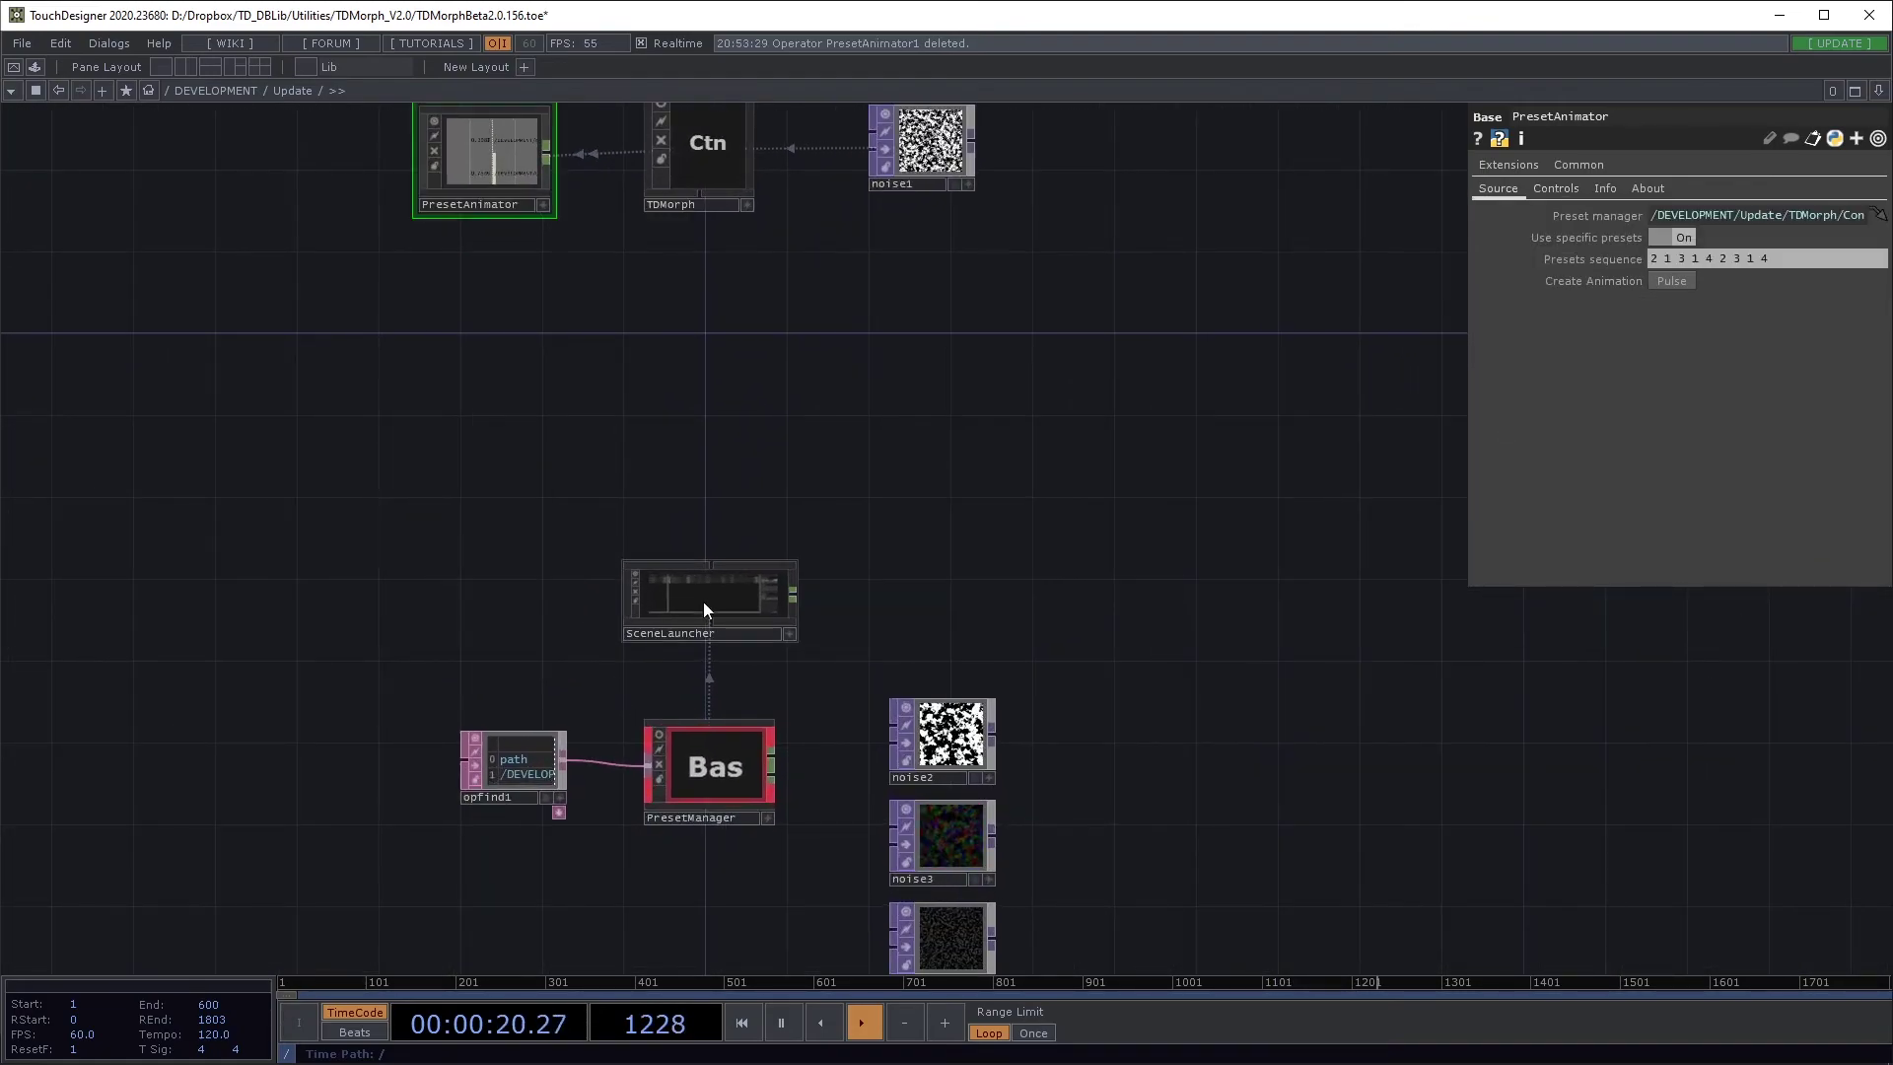
Step: Create an animation from the Scene Launcher settings in SceneLauncher's floating view, and close both windows
right_click(728, 589)
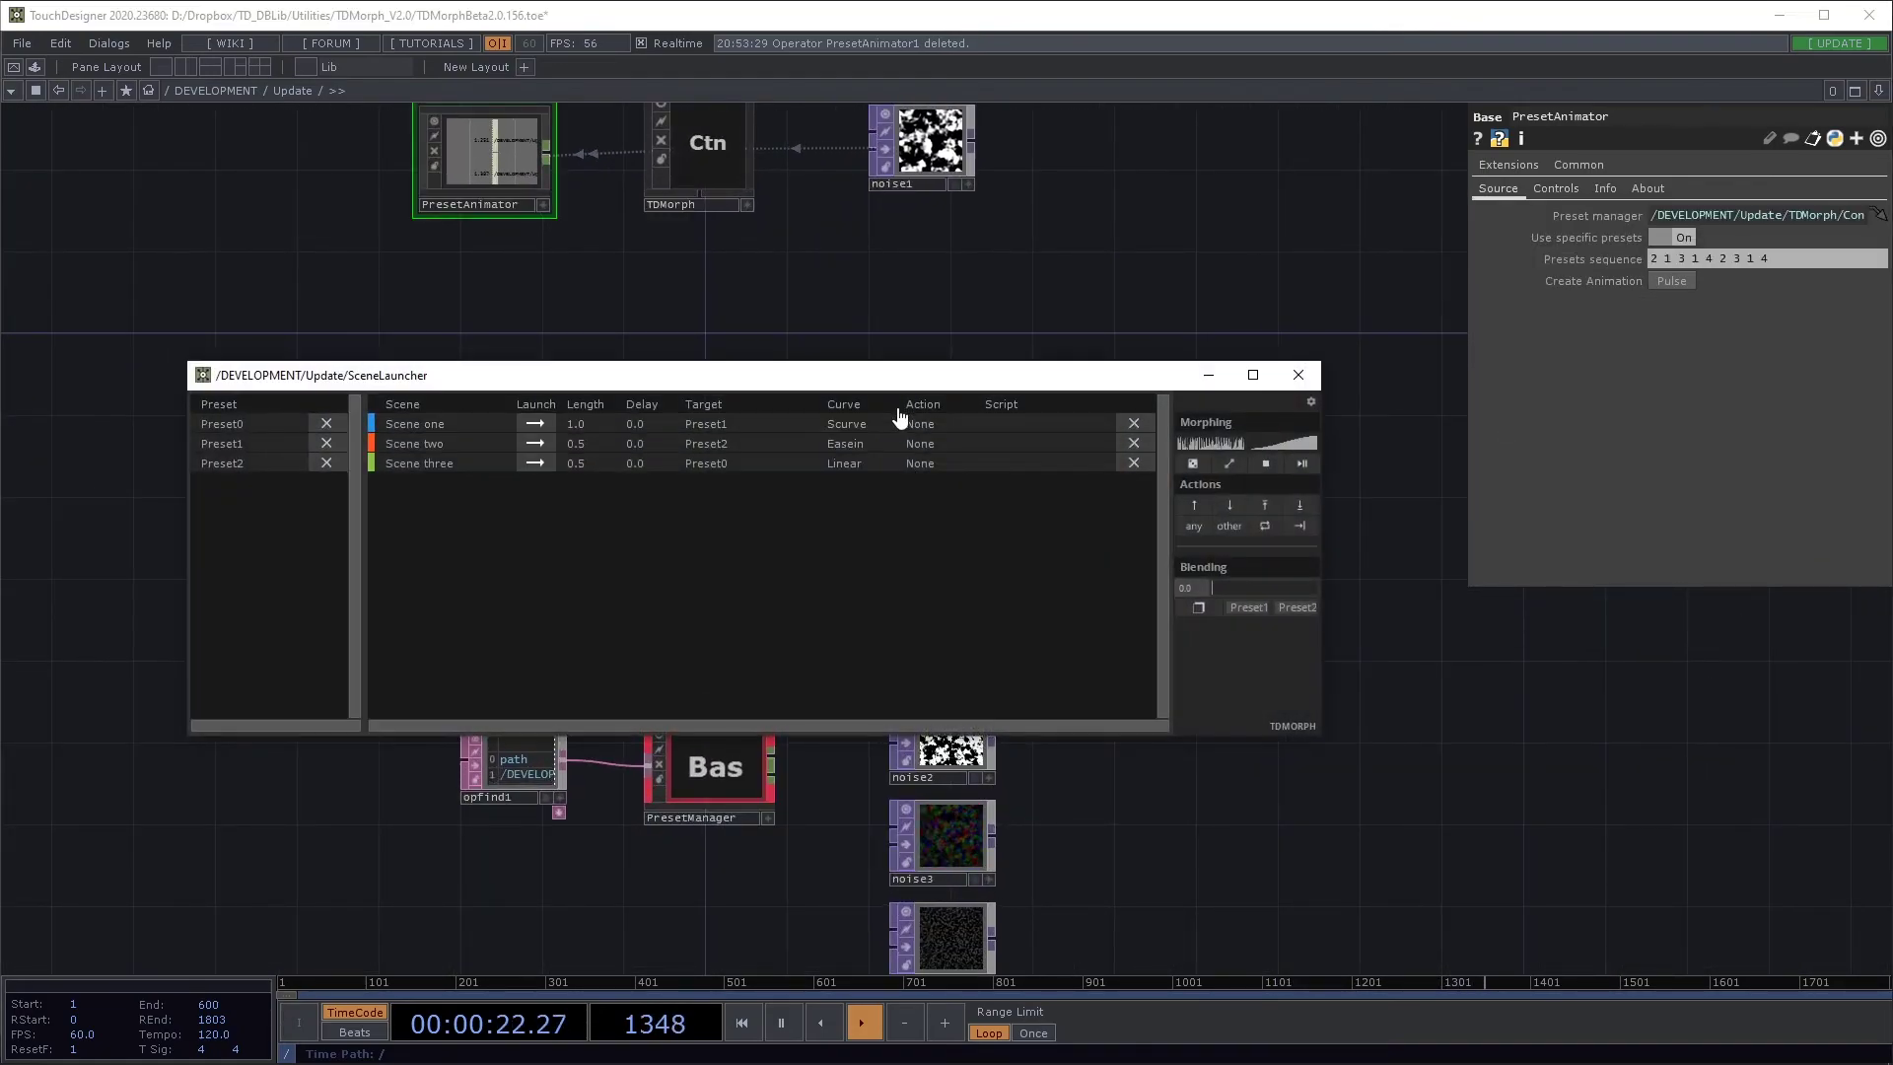
left_click_drag(909, 377, 1444, 355)
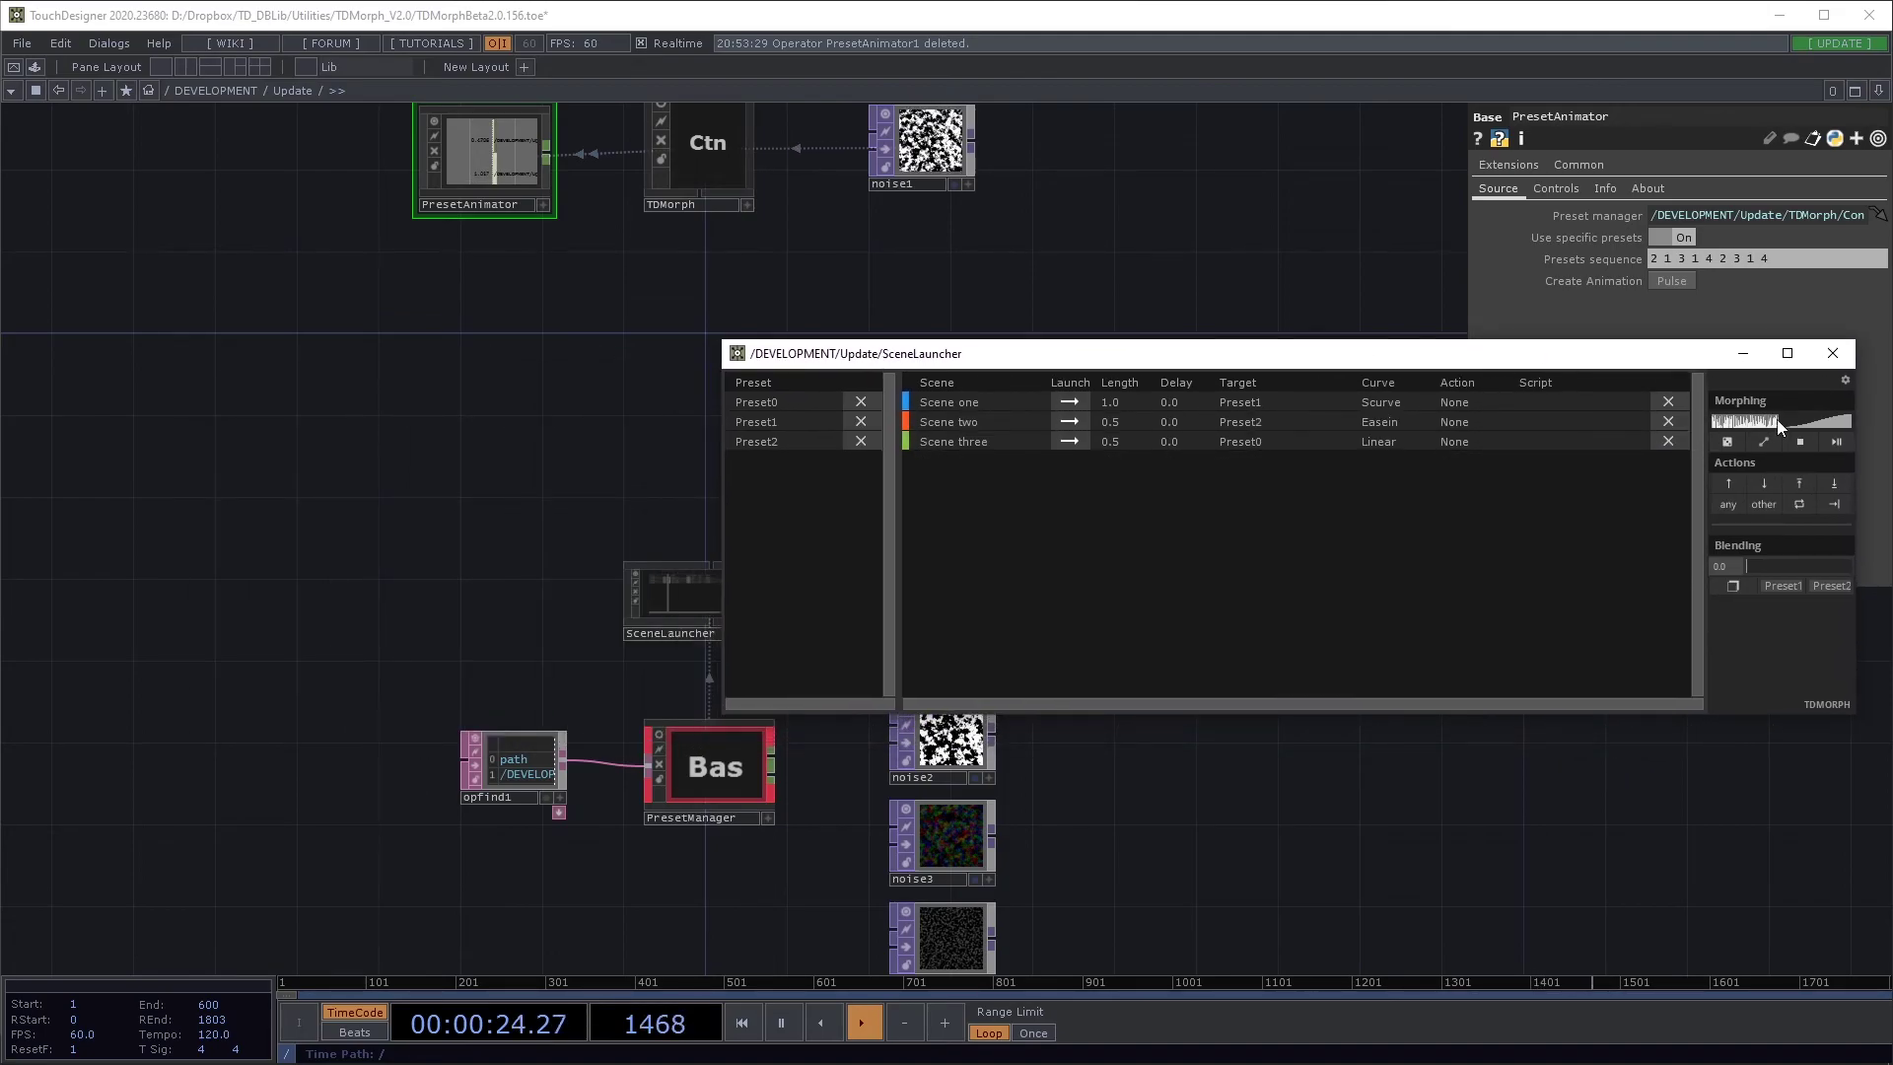
left_click(1844, 381)
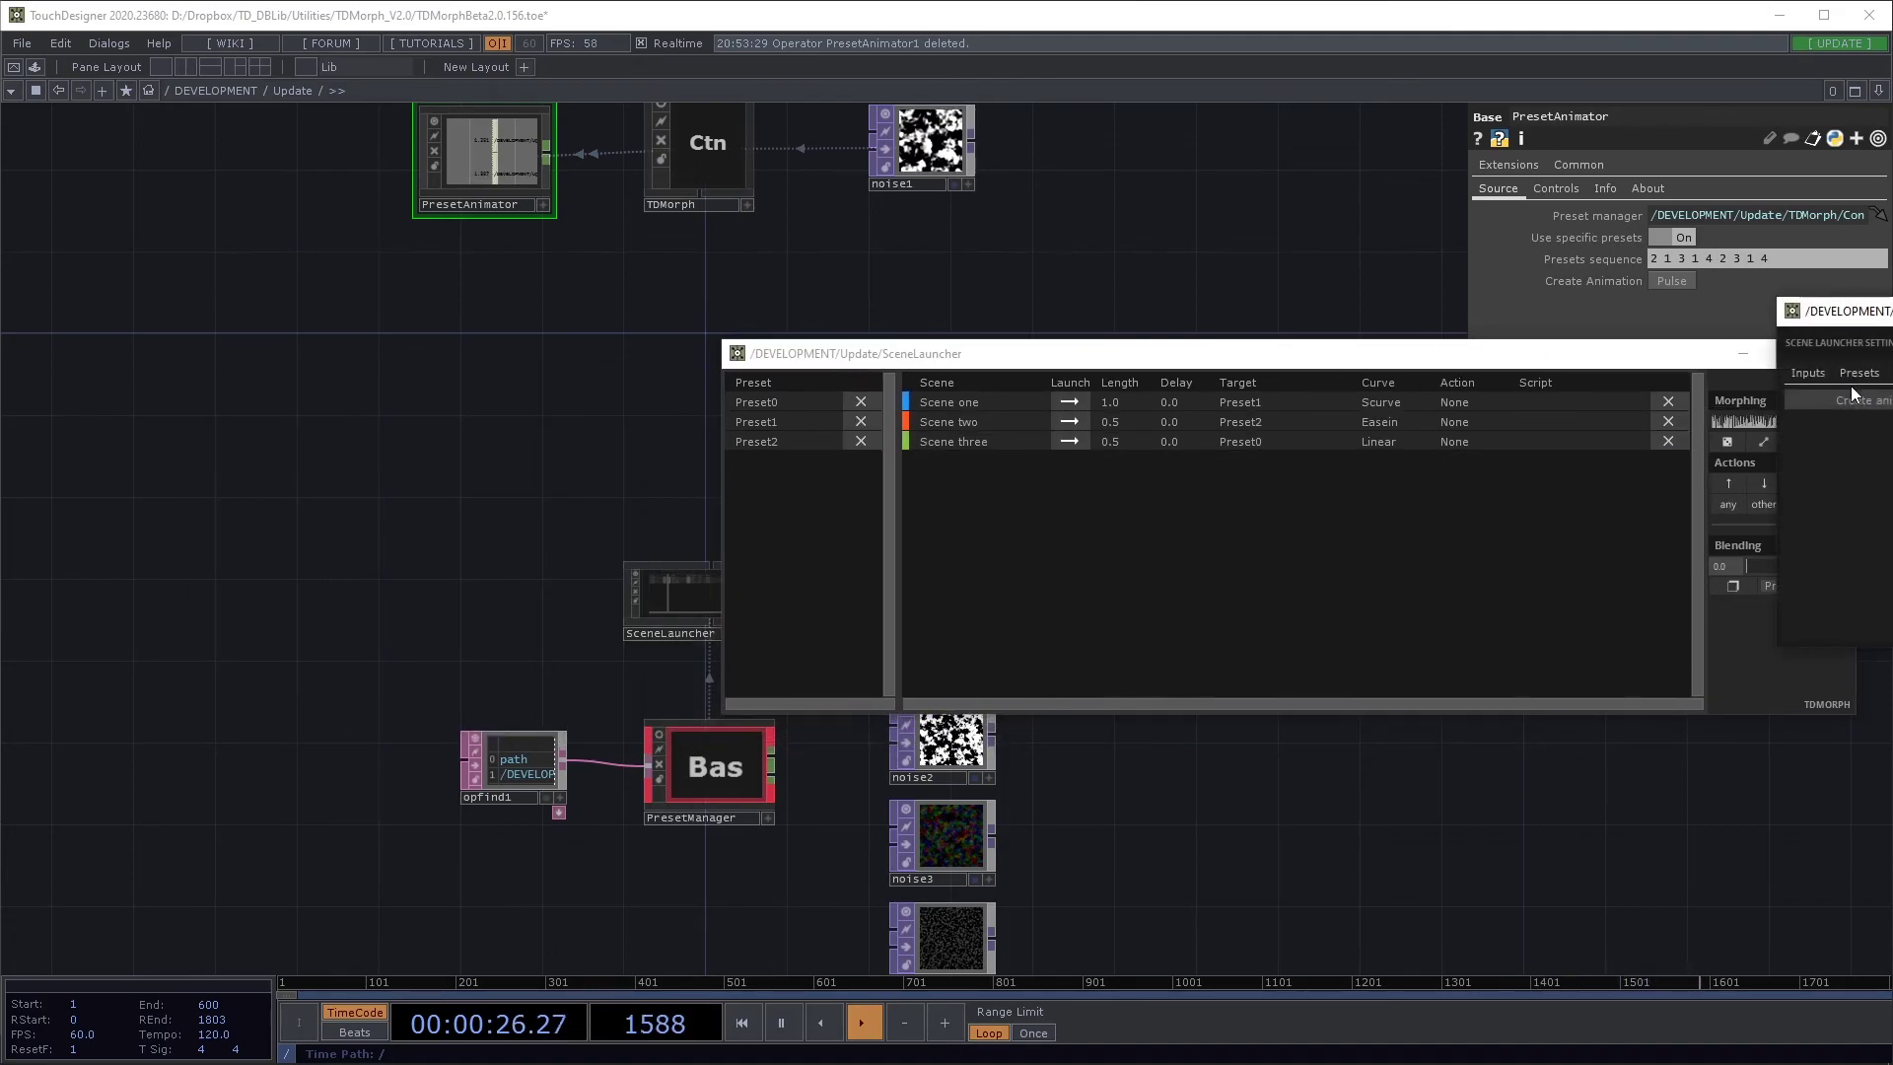
left_click_drag(1837, 317, 1380, 360)
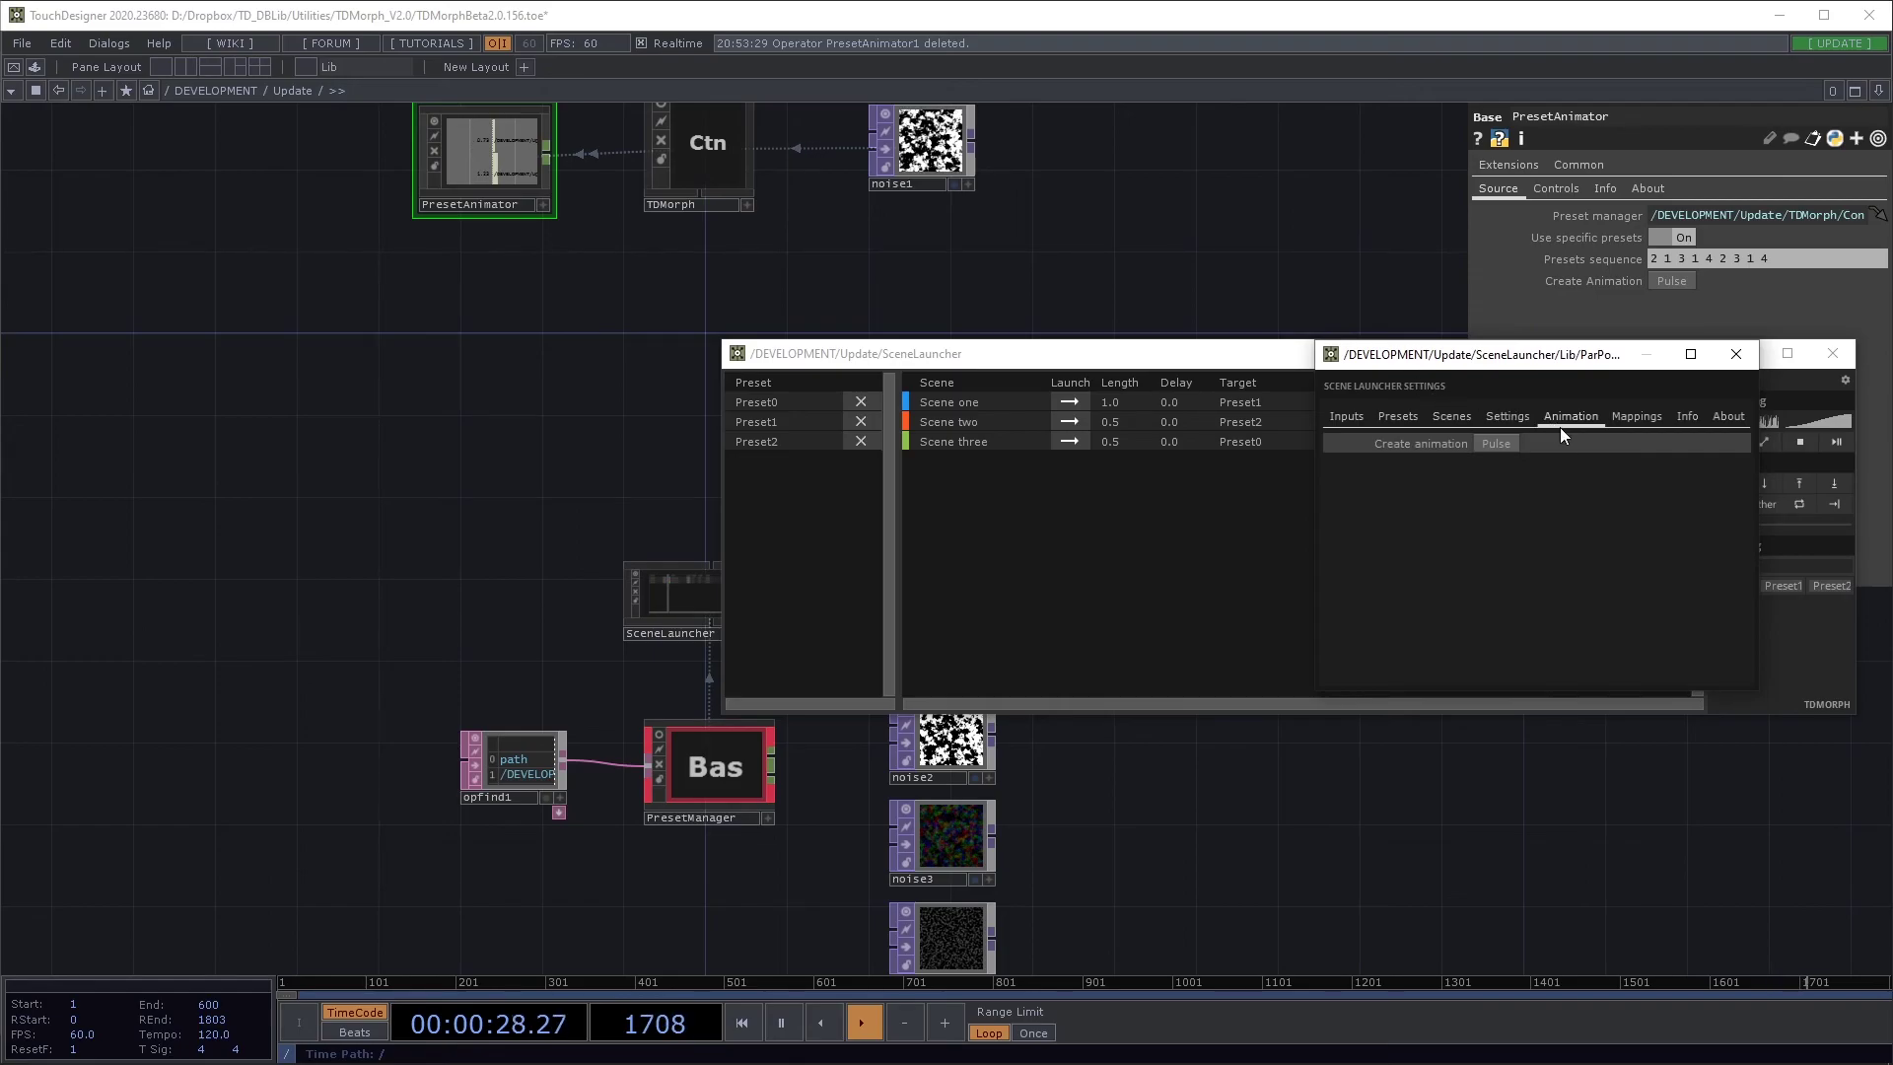
left_click(1500, 447)
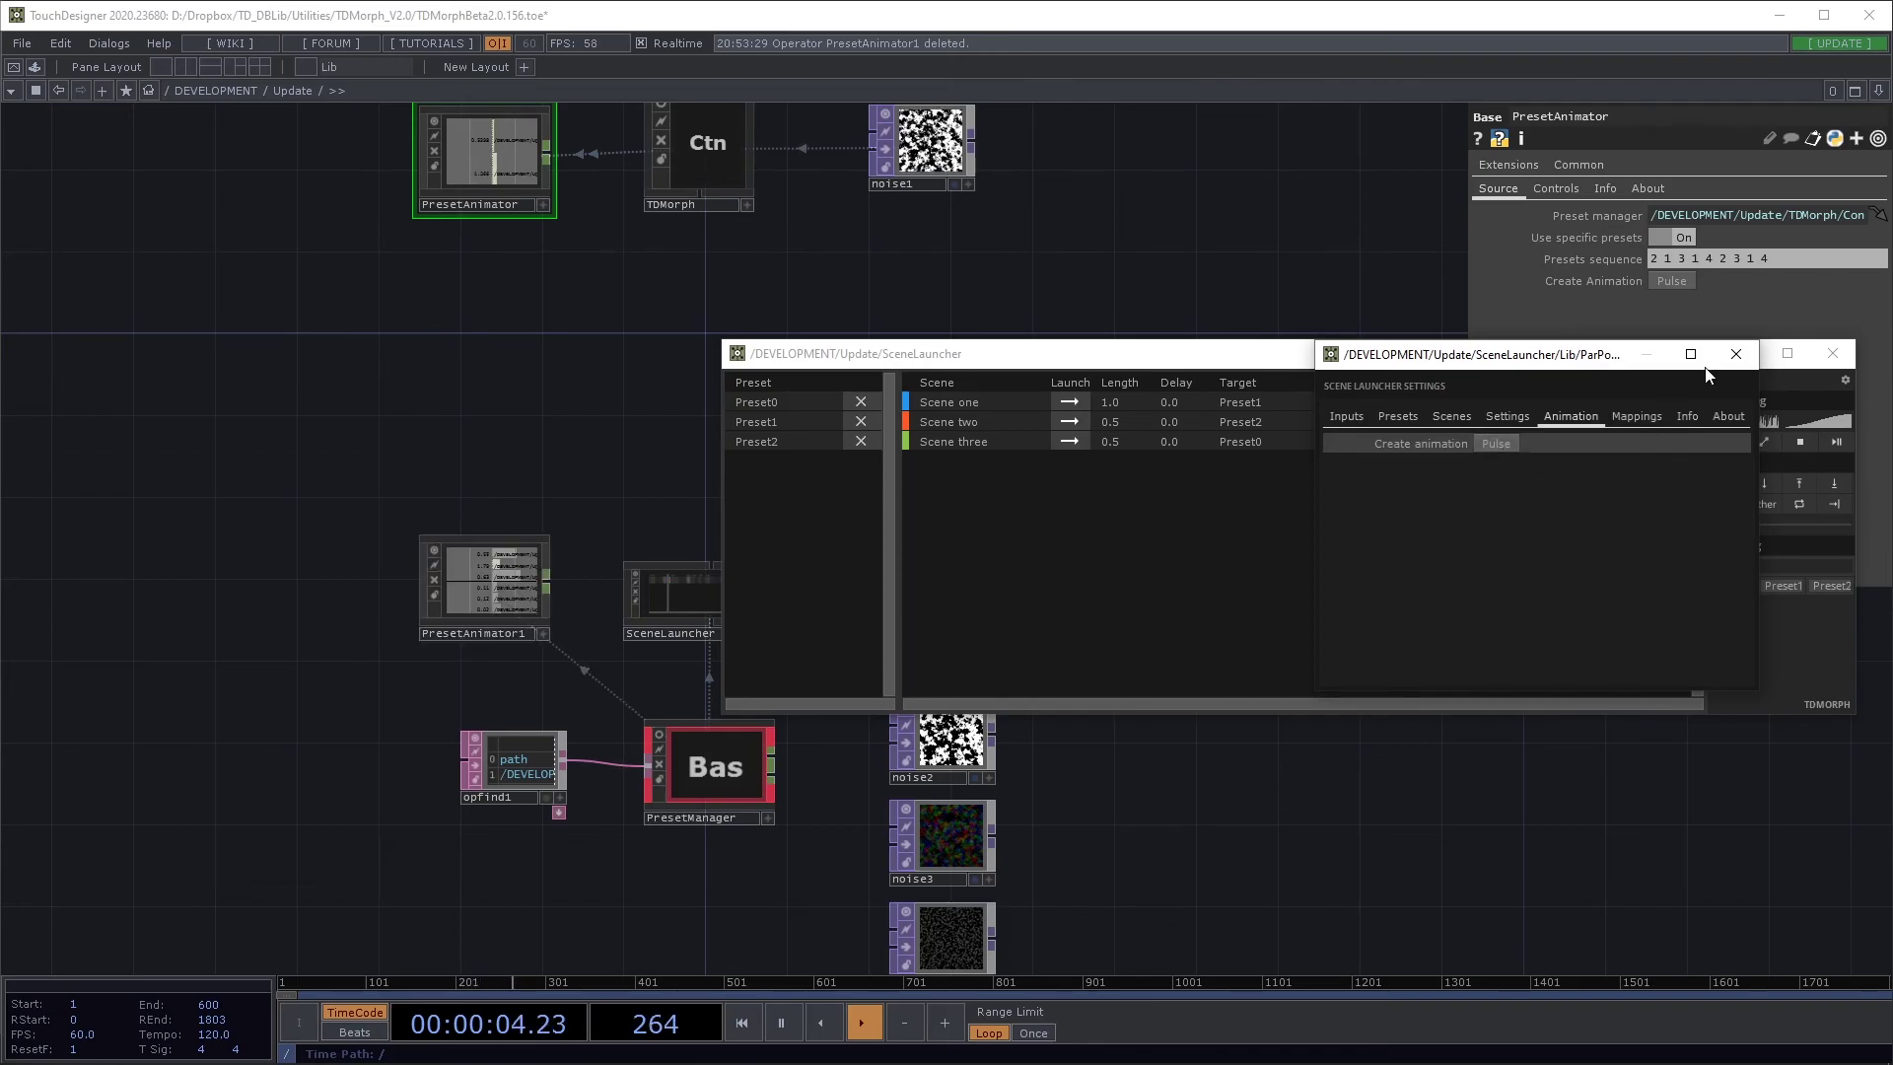
left_click(1736, 353)
left_click(1833, 353)
Step: Select the new PresetAnimator1 node beside SceneLauncher and switch it to active
scroll(558, 684, "up", 5)
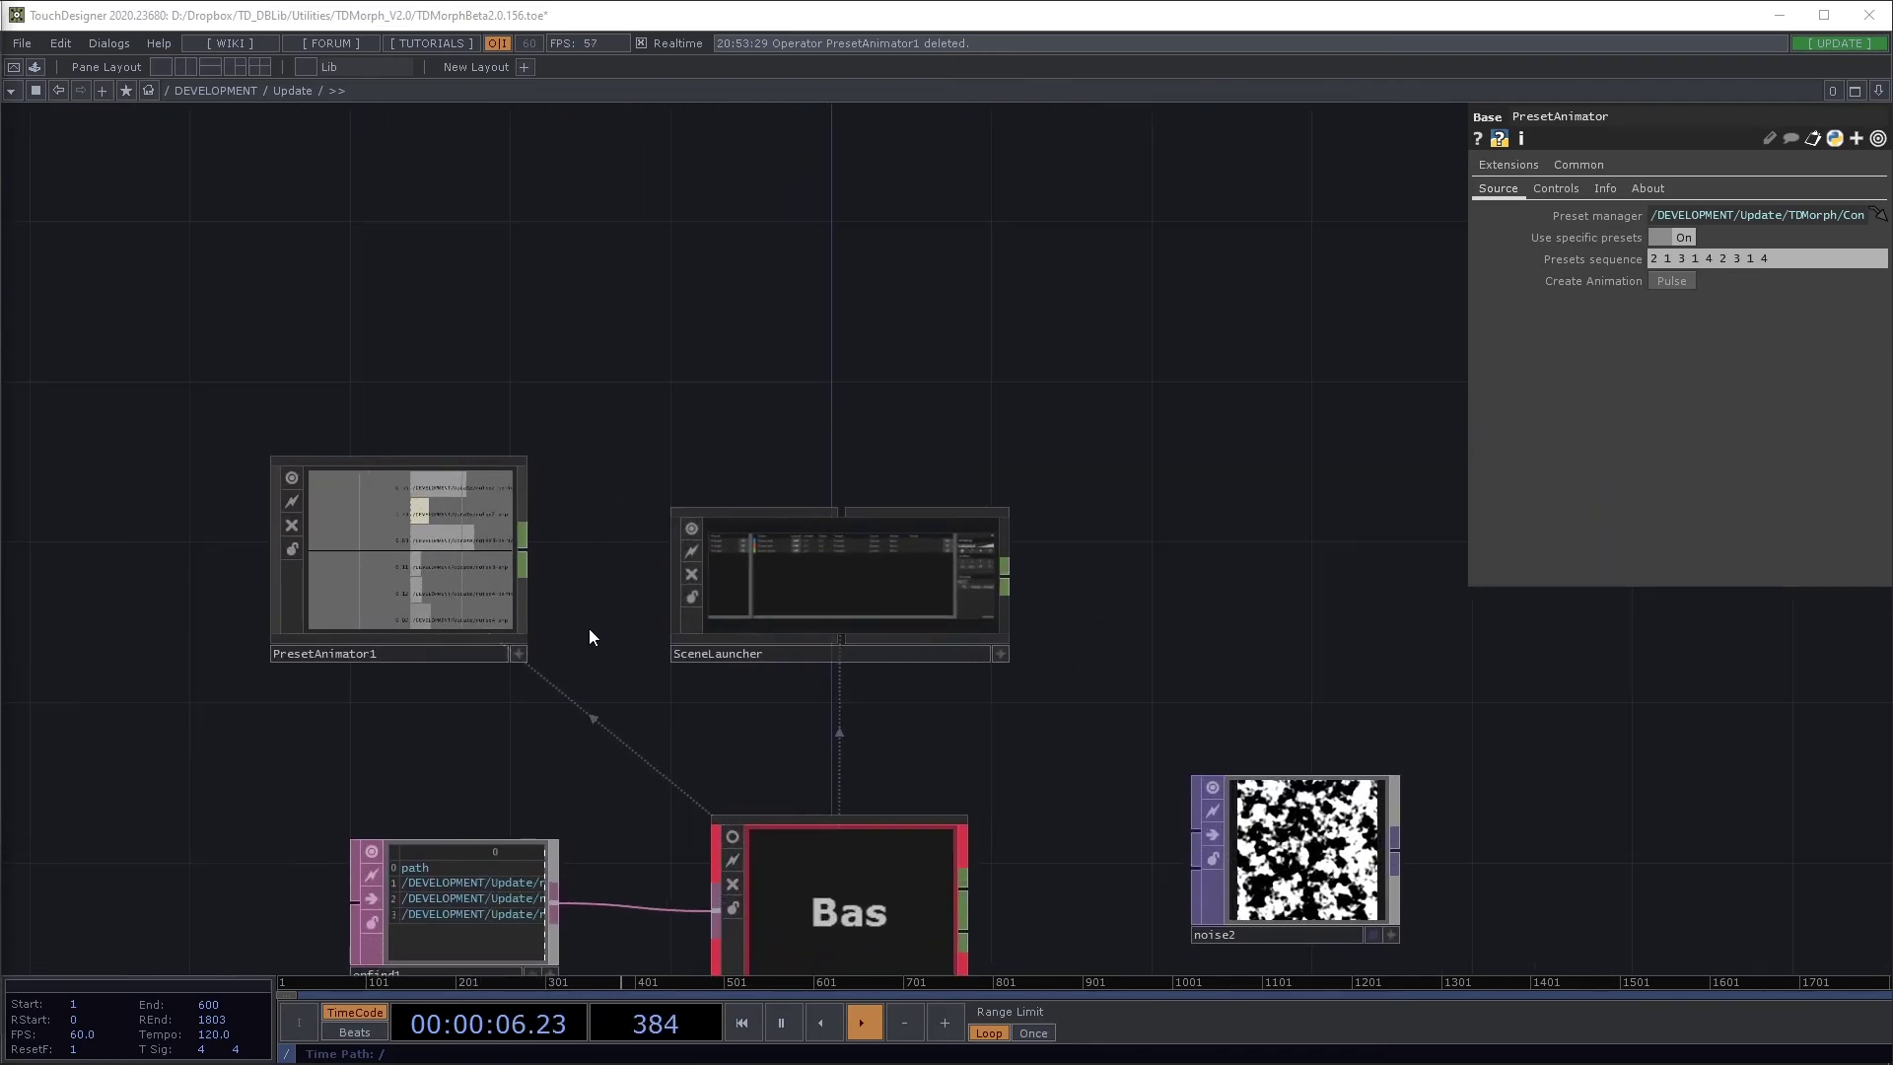
left_click_drag(1056, 662, 654, 921)
scroll(394, 401, "up", 4)
scroll(493, 394, "down", 1)
left_click(600, 384)
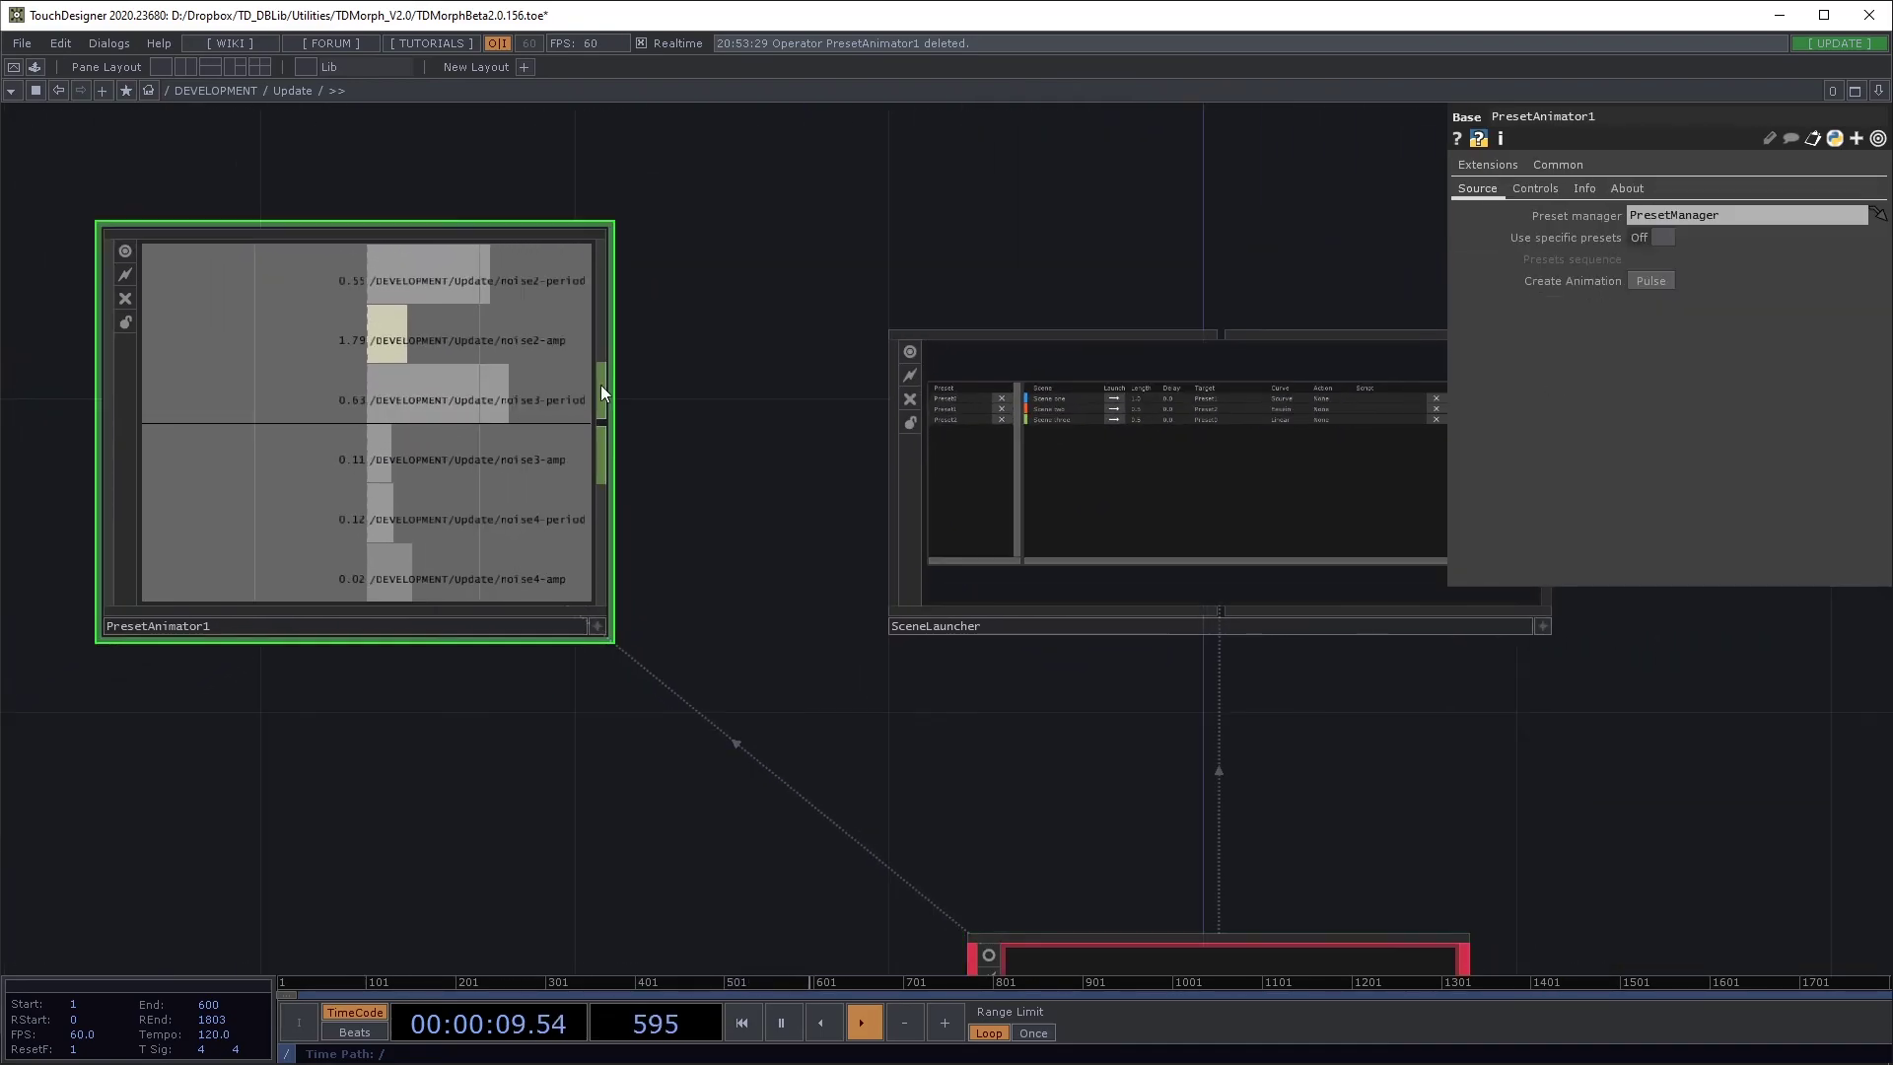
left_click(1548, 195)
left_click(1654, 216)
Step: Examine how the active PresetAnimator1 drives the noise nodes connected to PresetManager
left_click_drag(1222, 246, 854, 279)
scroll(854, 279, "down", 4)
left_click_drag(1153, 379, 1084, 360)
scroll(1075, 365, "down", 3)
scroll(1076, 365, "up", 3)
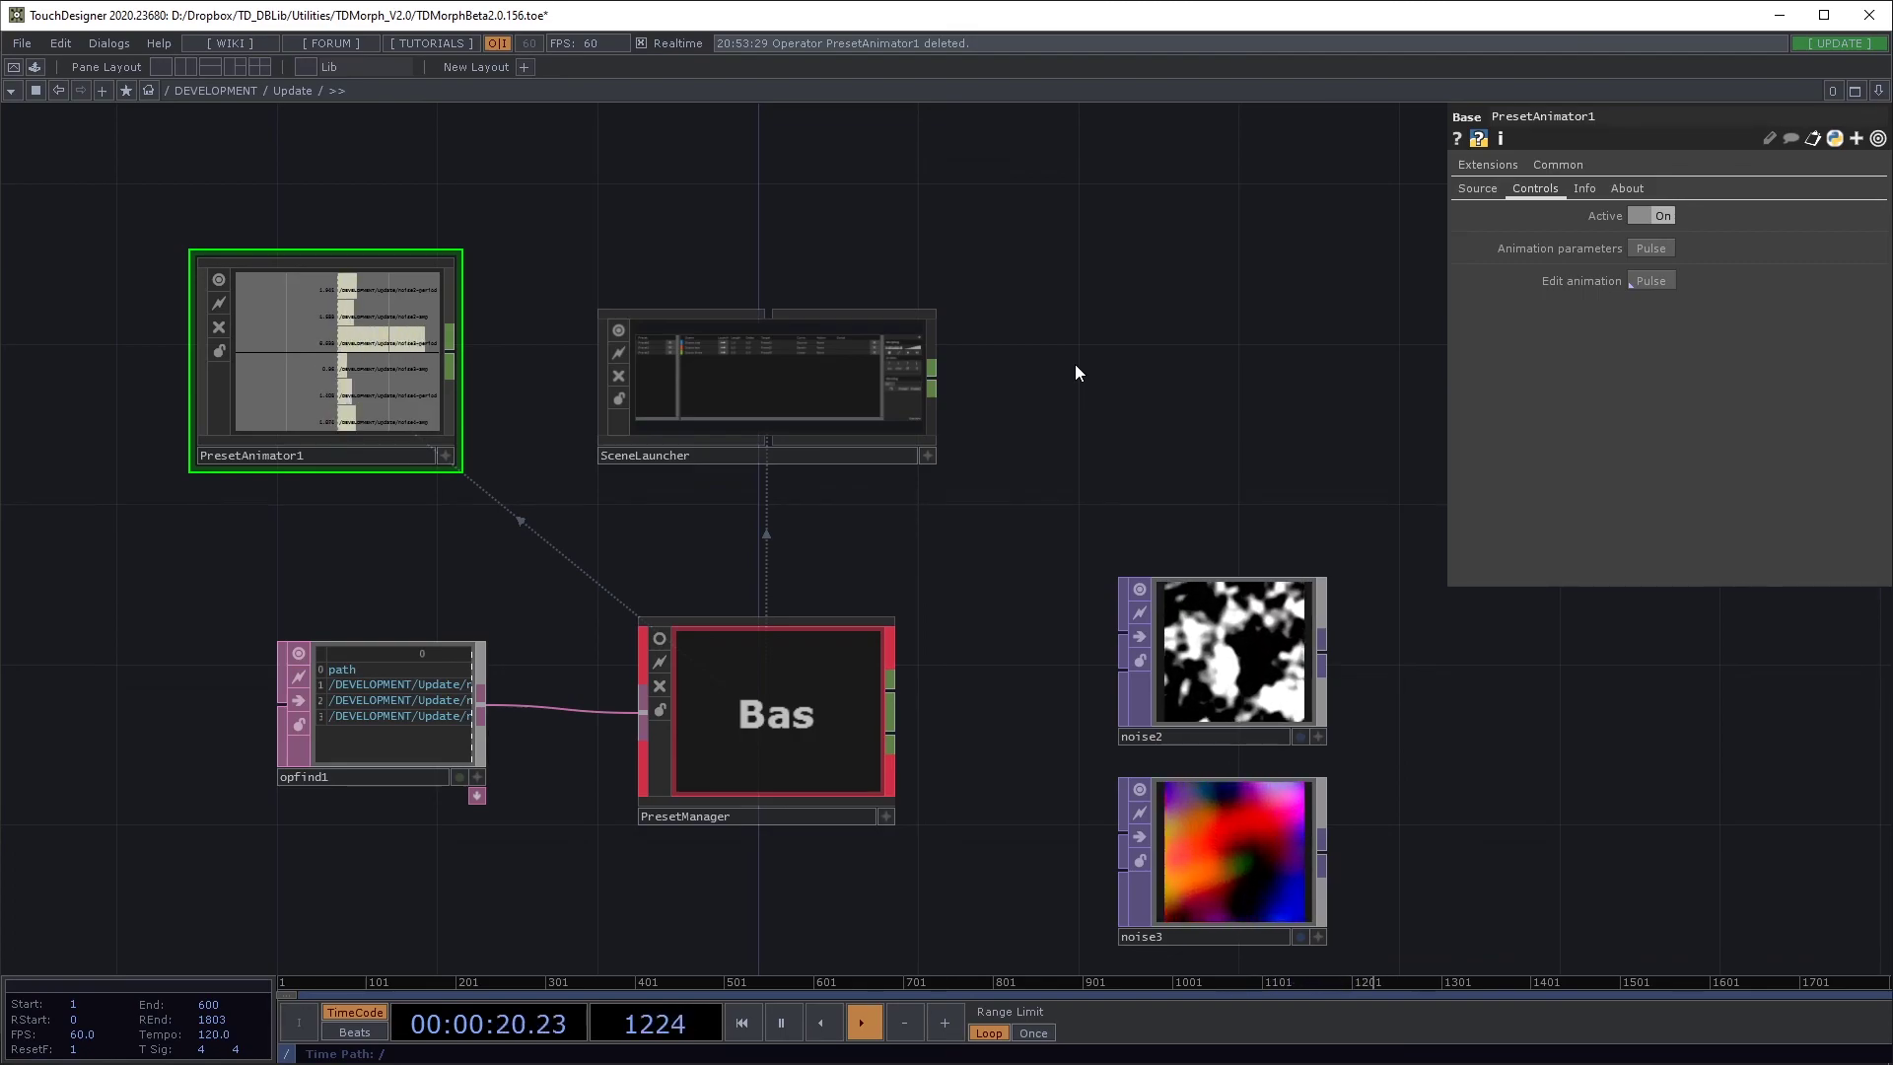
left_click_drag(1092, 400, 1040, 550)
scroll(1092, 414, "down", 3)
right_click_drag(605, 377, 329, 686)
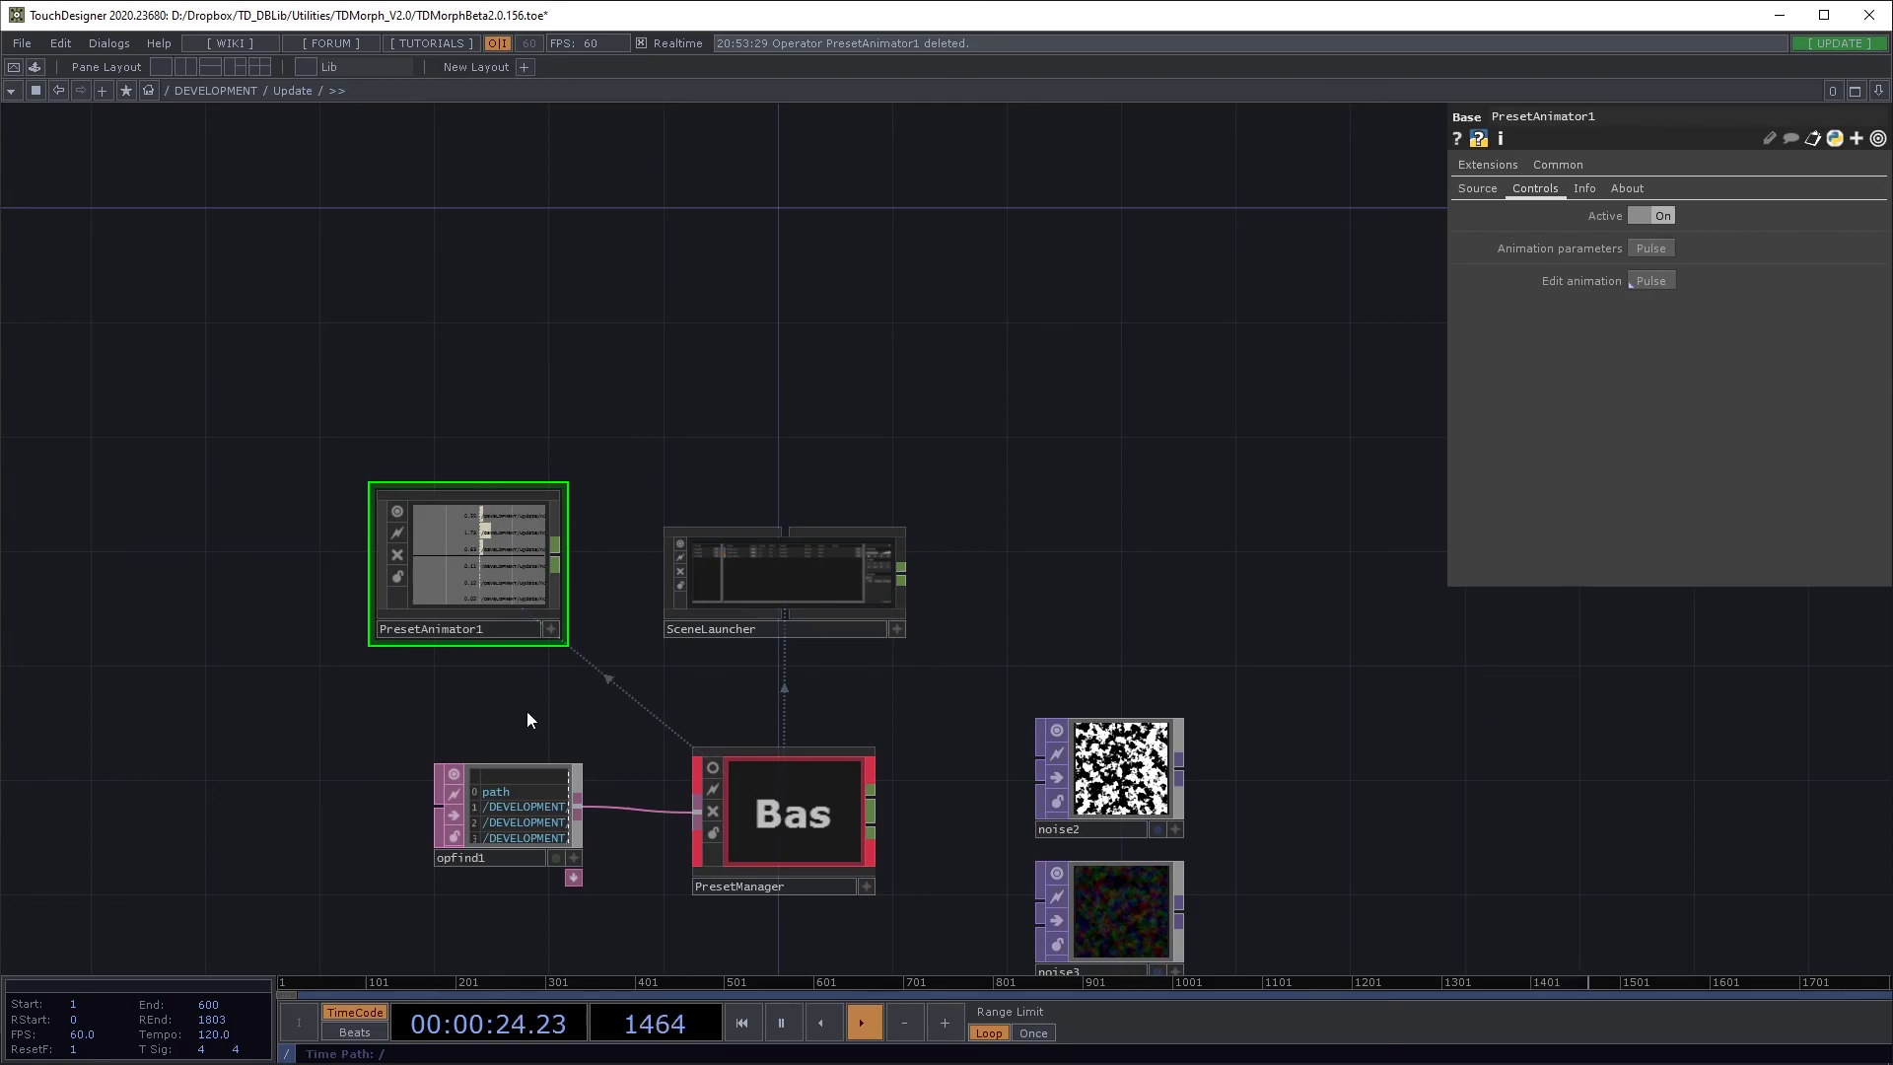